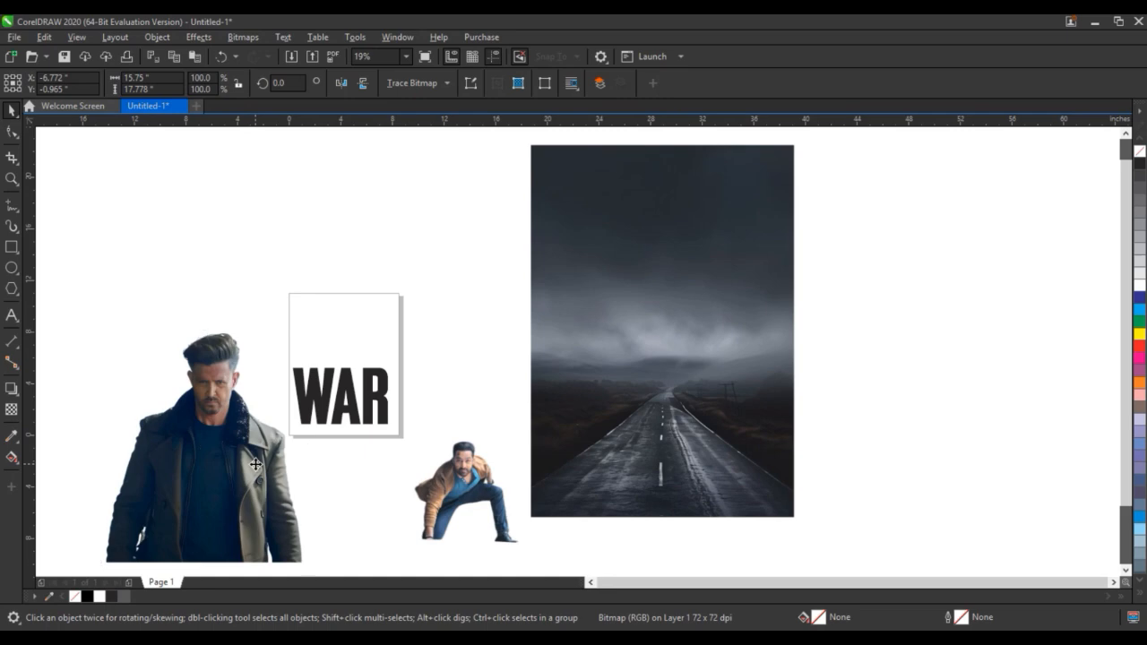
- Move the cutout of the man in the long coat onto the middle of the dark road background
left_click_drag(255, 463, 712, 366)
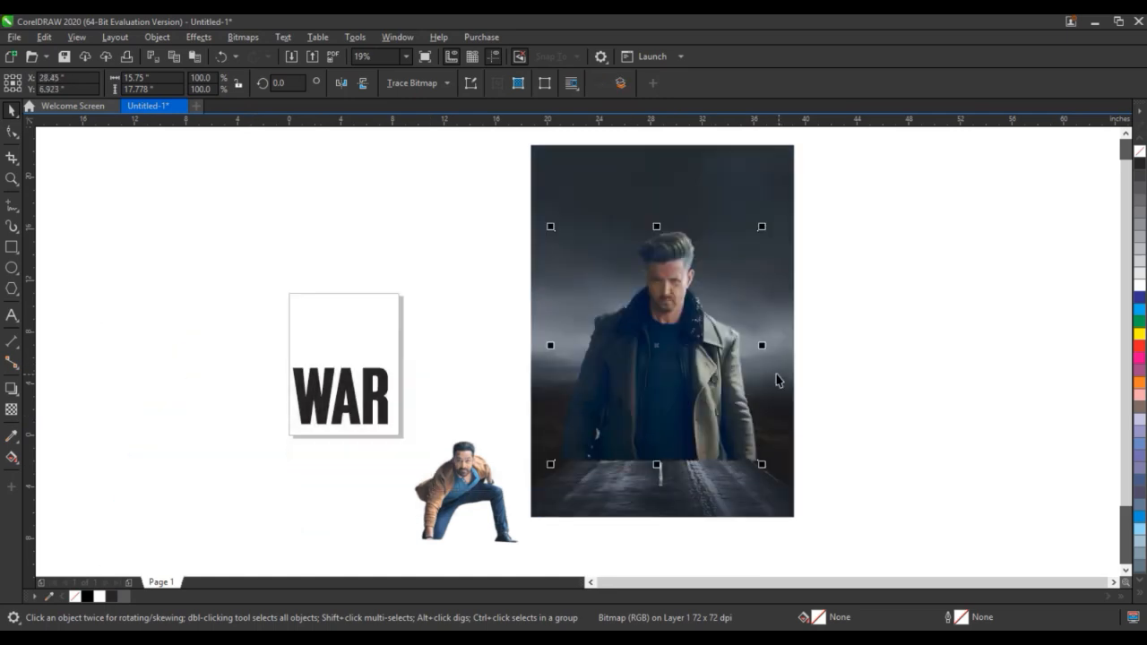
left_click(776, 374)
key("shift+F2")
left_click(594, 368)
key("shift+F2")
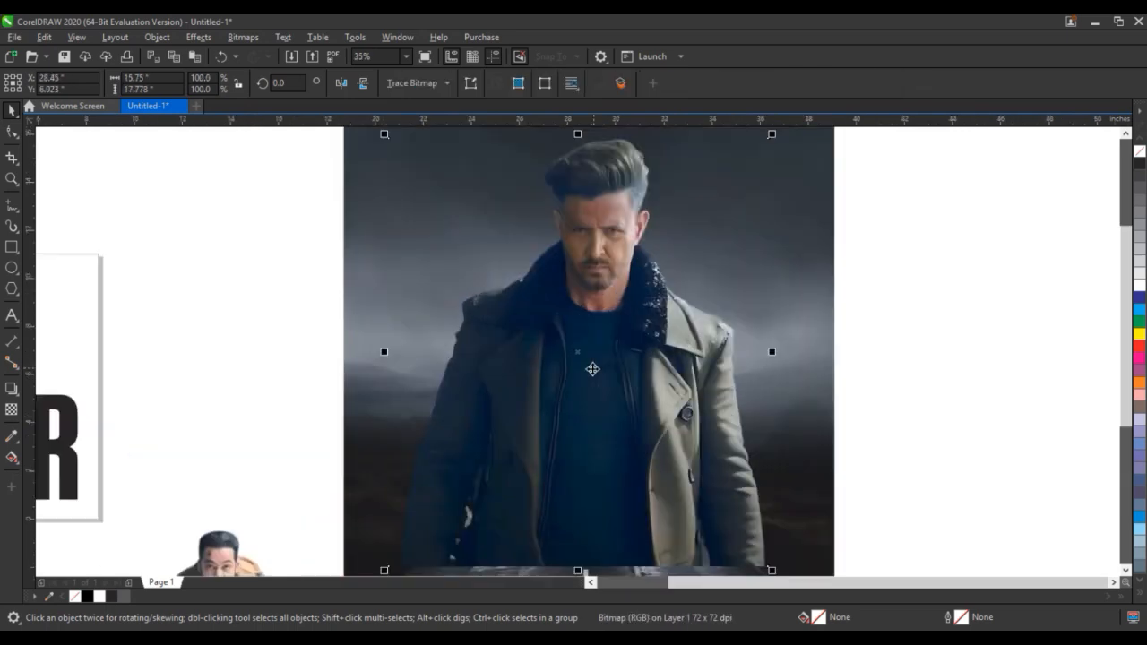
- Convert the coat man's image to a 300 dpi Grayscale (8-bit) bitmap with anti-aliasing and a transparent background
left_click(198, 36)
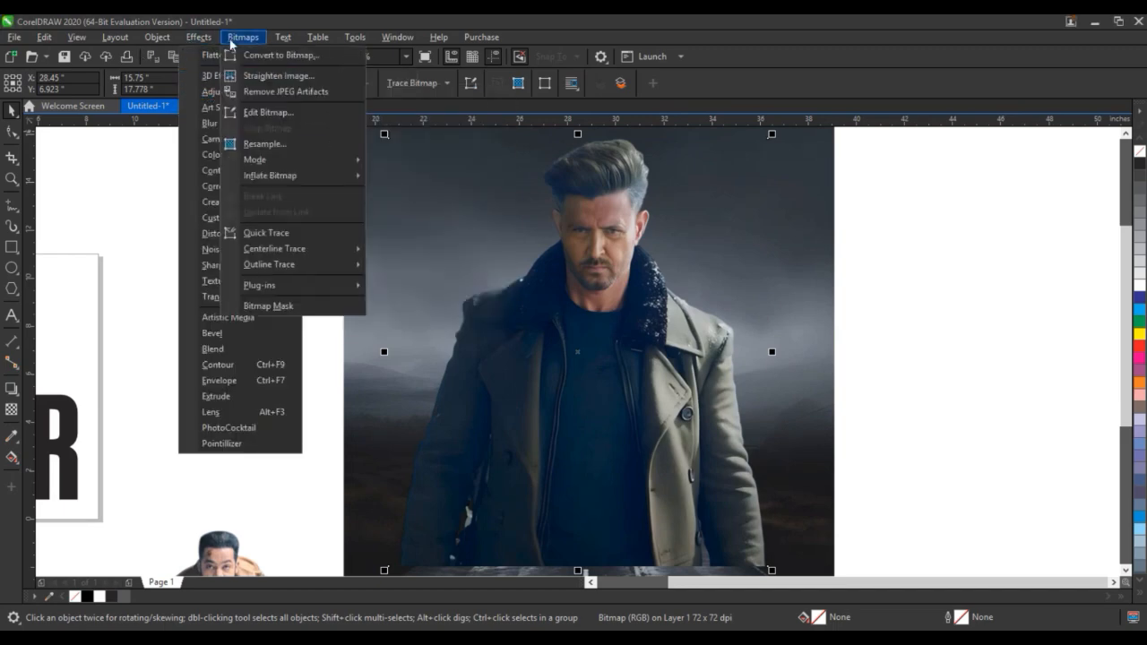
left_click(260, 55)
left_click_drag(614, 235, 892, 236)
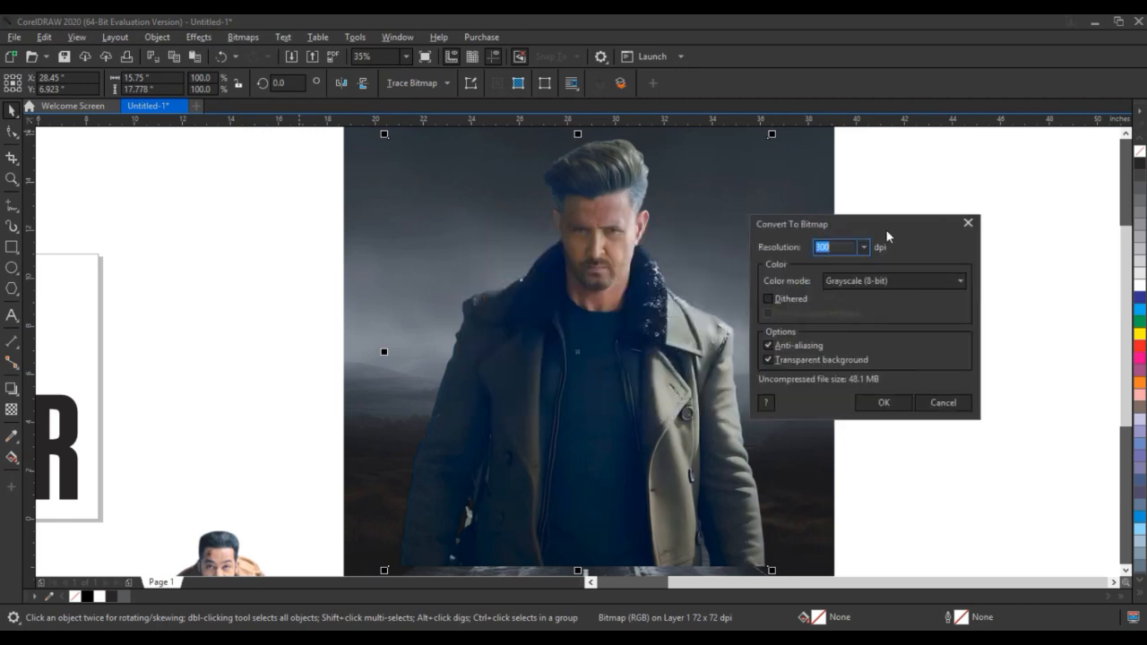
left_click(886, 401)
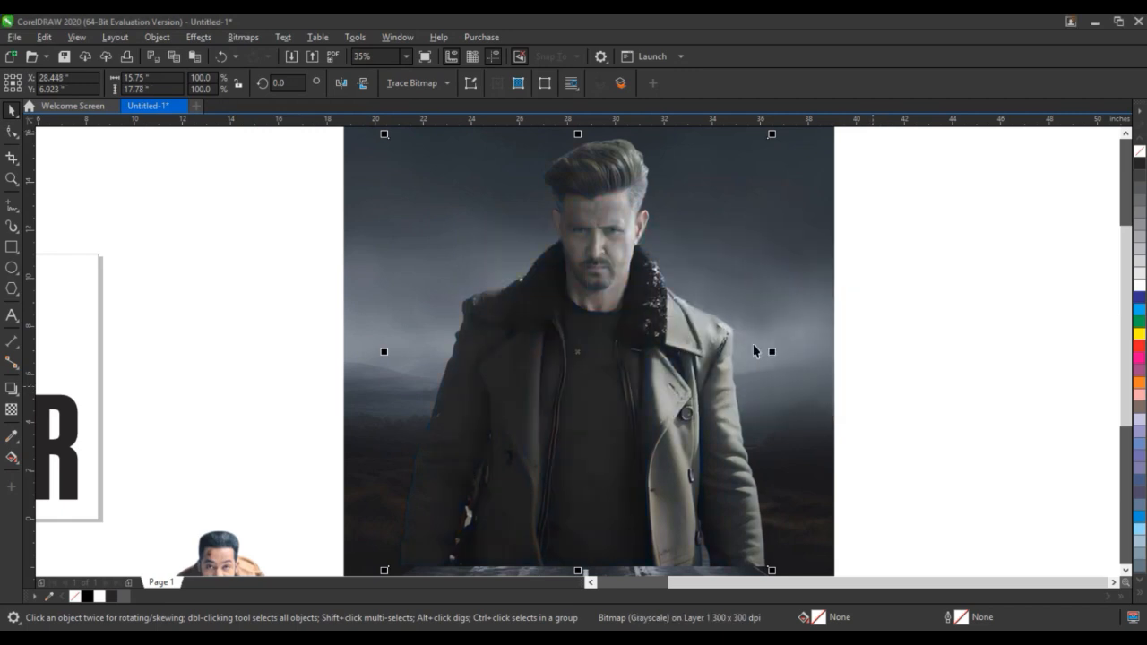
- Adjust the grayscale man's Brightness/Contrast/Intensity with brightness 13 and contrast 35
left_click(212, 43)
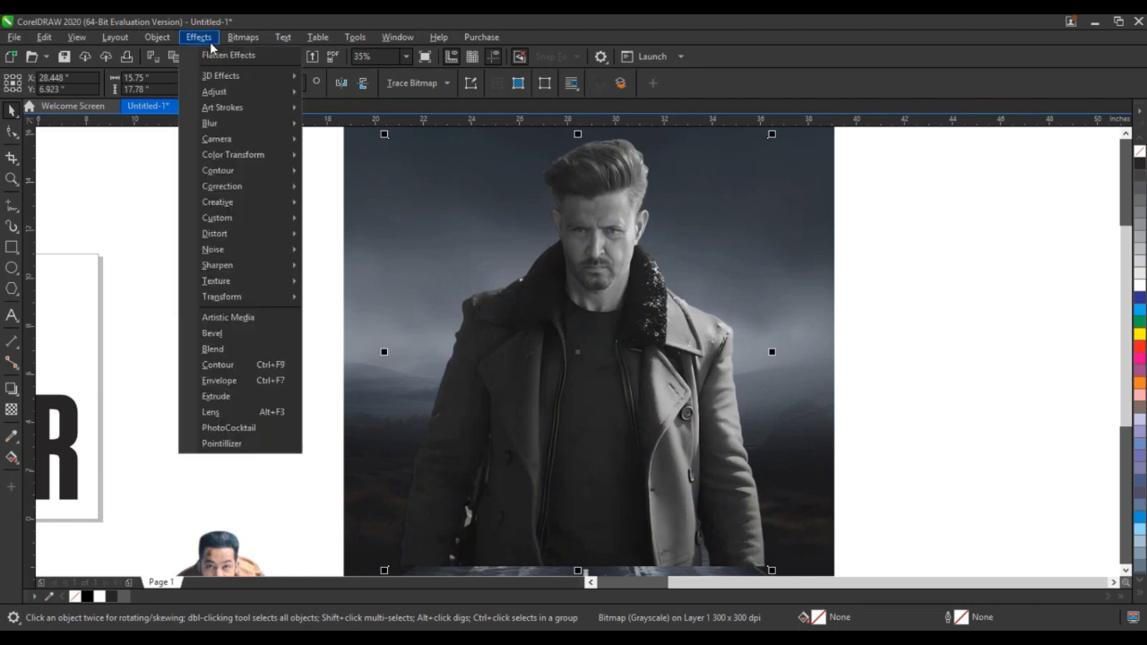
mouse_move(237, 94)
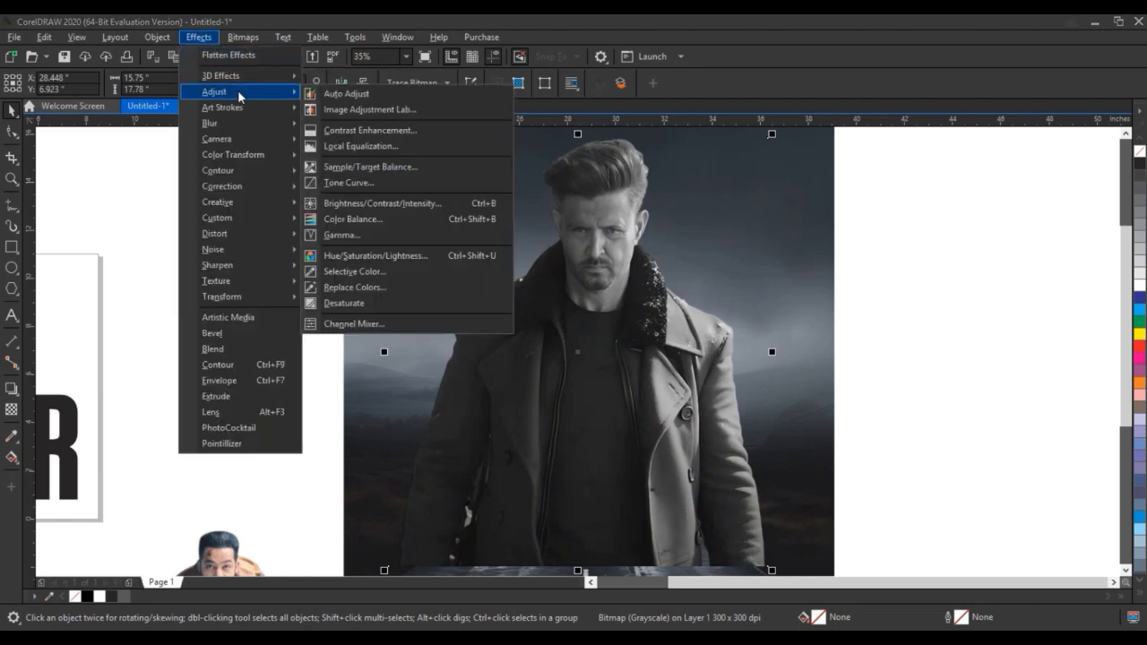
left_click(378, 207)
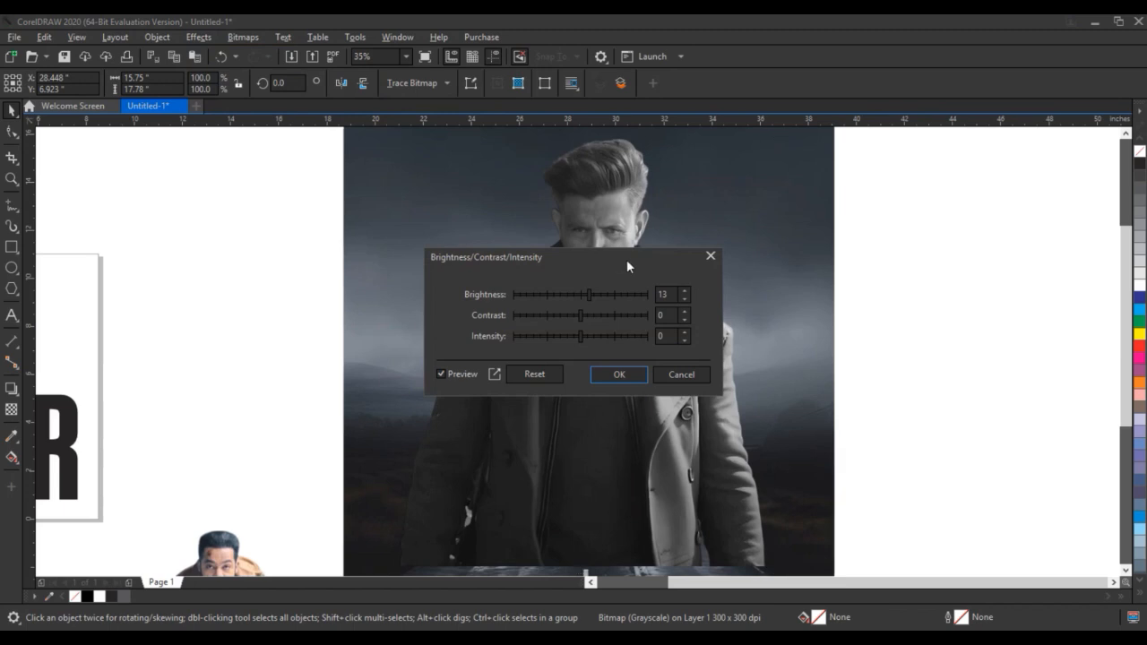
left_click_drag(633, 265, 918, 271)
left_click_drag(884, 328, 894, 329)
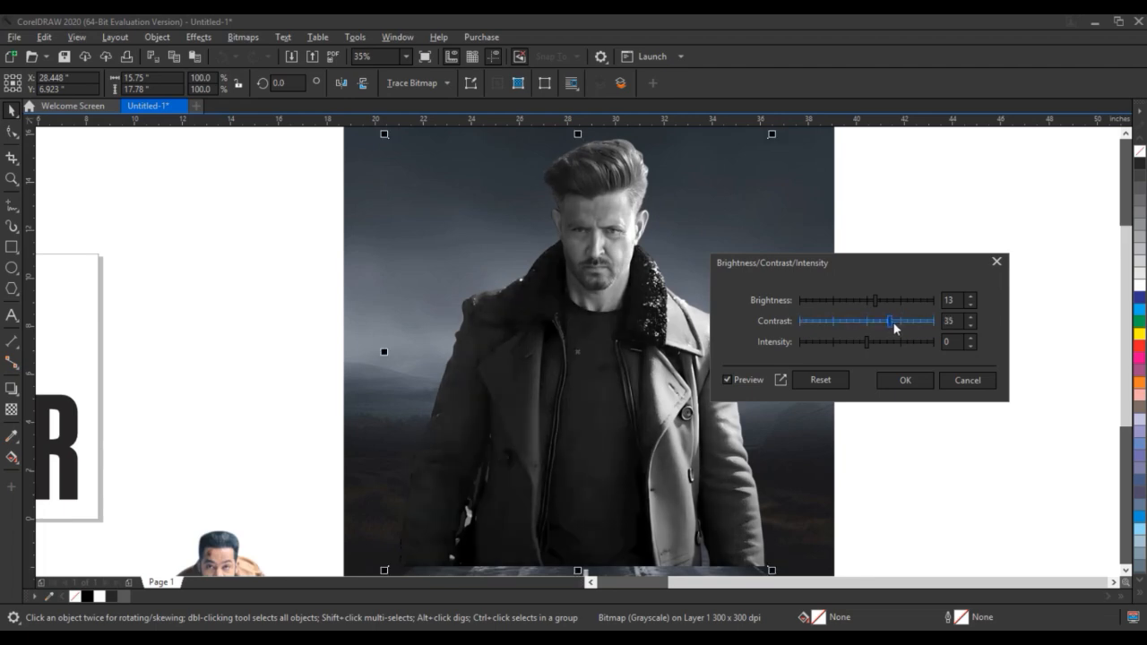
left_click(904, 382)
- Enlarge the grayscale man and centre him horizontally on the road background
scroll(723, 340, "down", 3)
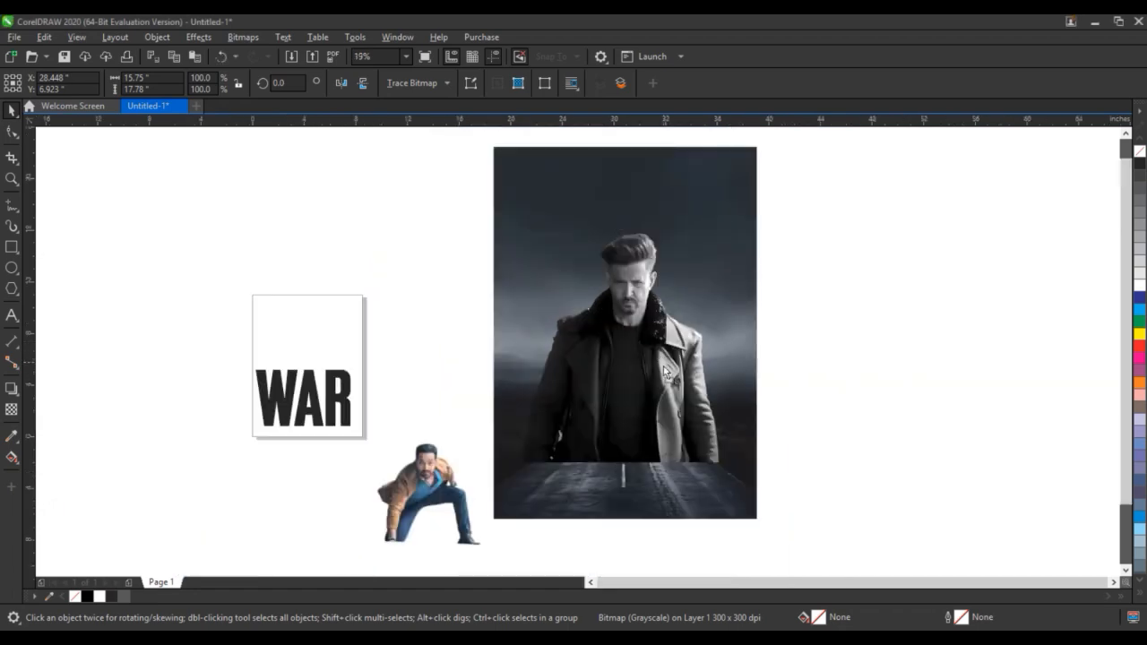
left_click_drag(730, 240, 727, 193)
left_click(727, 191, "shift")
key("c")
left_click(824, 208)
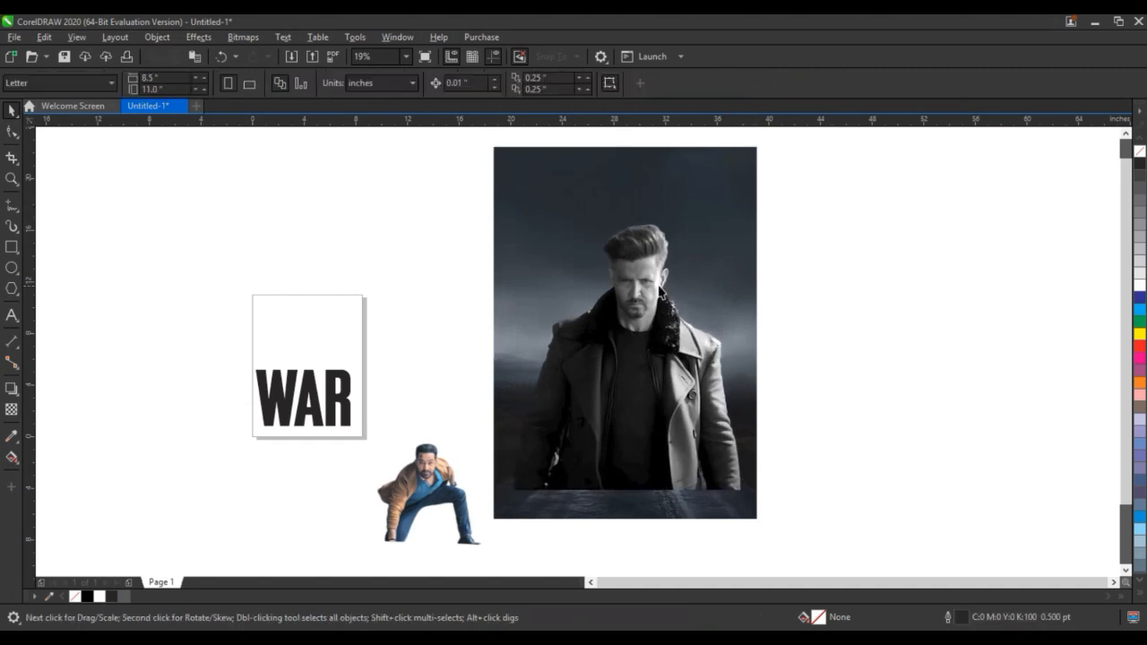
- Enlarge the man to about 22.8 by 25.7 inches to span the background's width and shift him into place
left_click(655, 284)
mouse_move(503, 220)
left_mouse_down()
mouse_move(494, 197)
mouse_move(494, 209)
left_mouse_up()
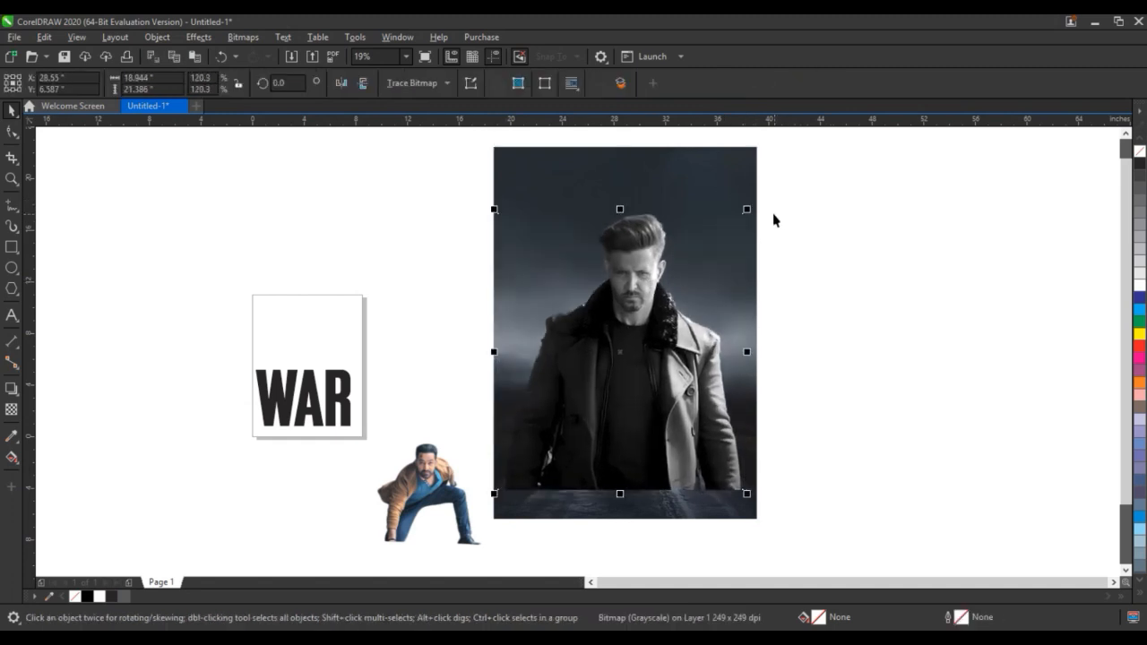
left_click_drag(749, 209, 776, 179)
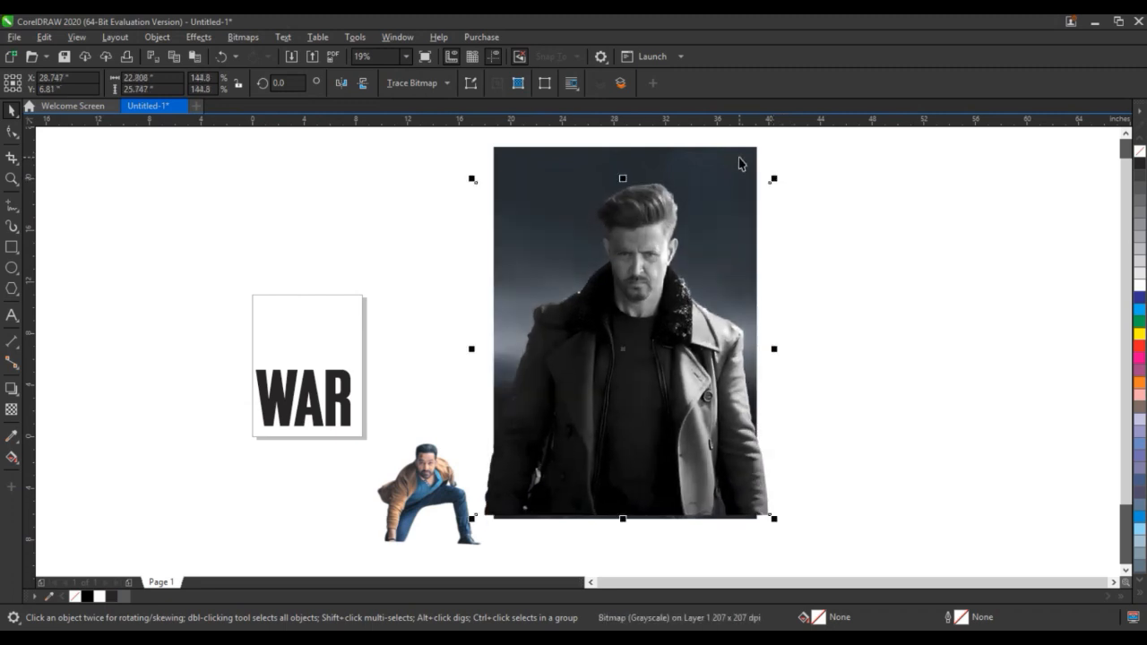
left_click(743, 159, "shift")
left_click(829, 185)
left_click_drag(658, 348, 655, 354)
left_click(909, 386)
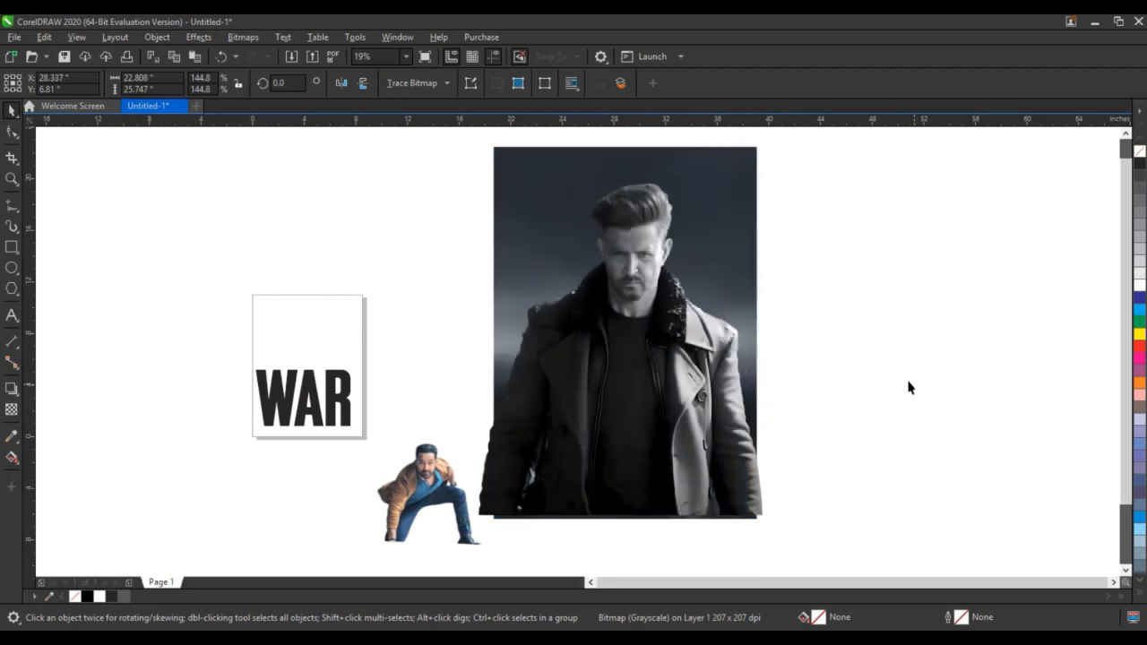
- Create an artistic-text "2" of about 973 pt beside the background in the Geometr415 Blk BT font
left_click(11, 178)
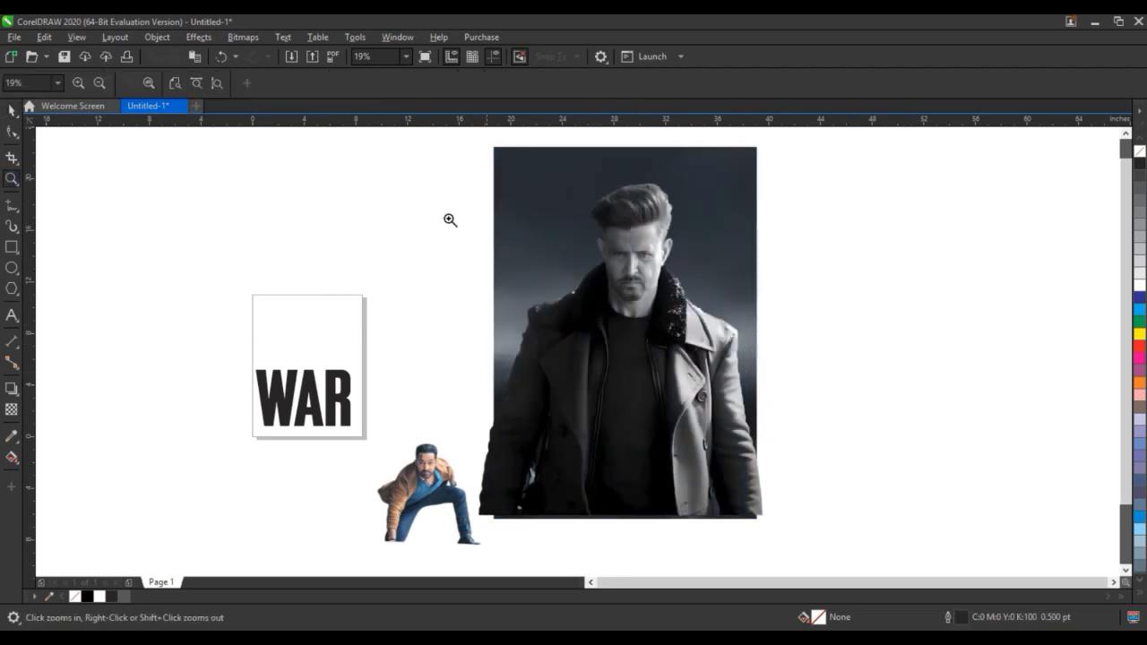
left_click_drag(433, 159, 867, 490)
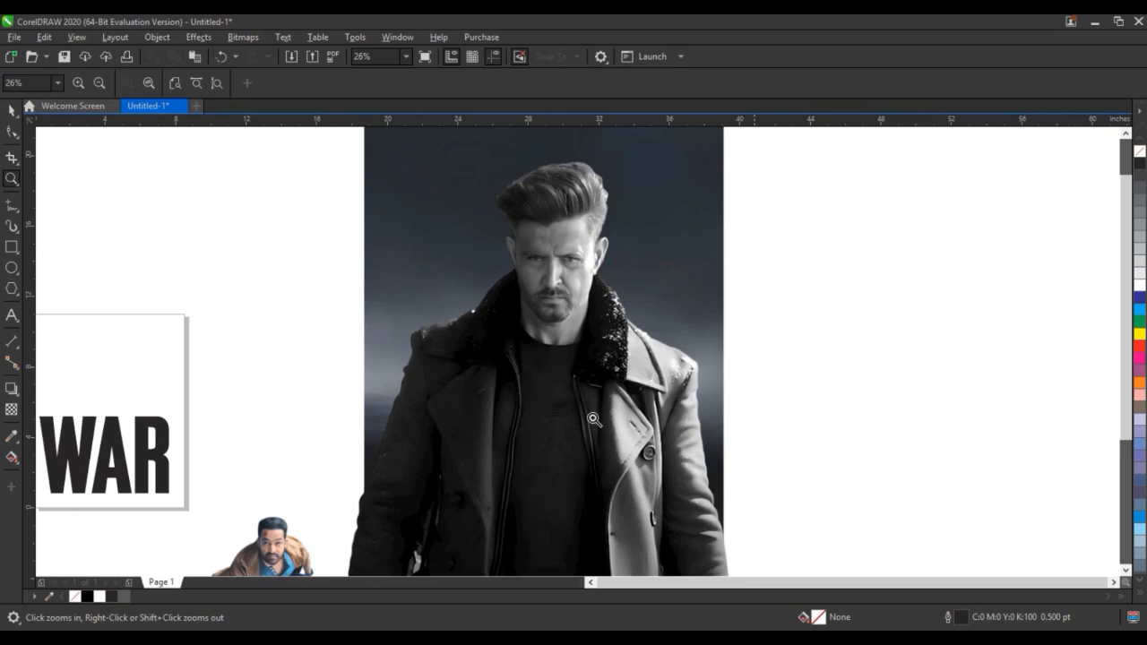
left_click(10, 316)
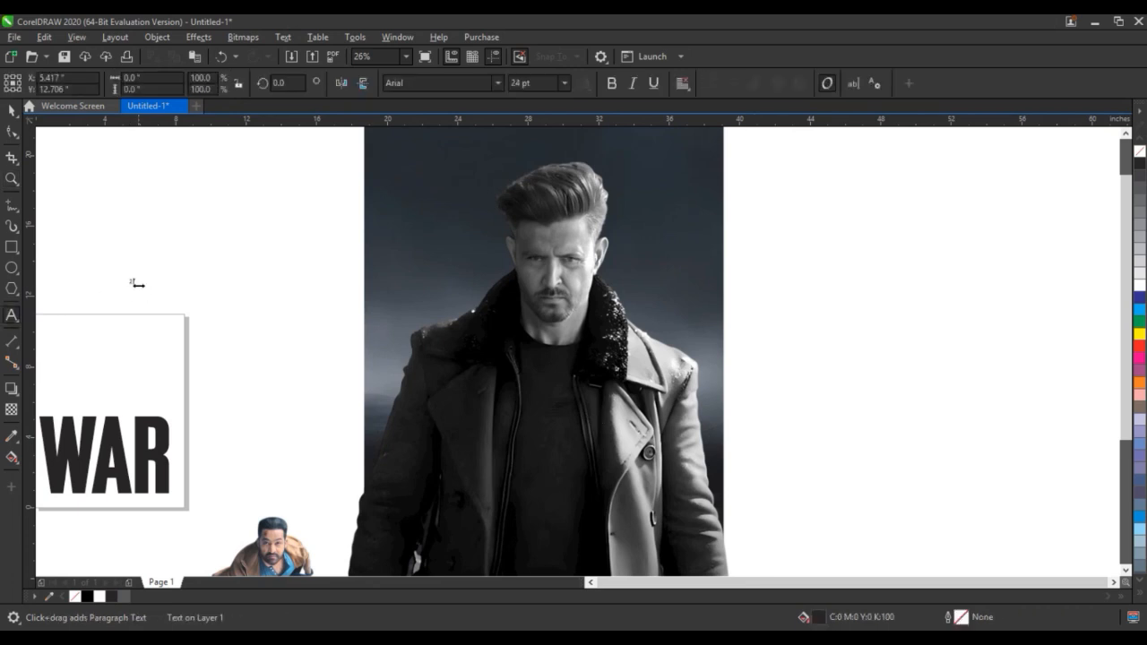
left_click(133, 283)
left_click(10, 110)
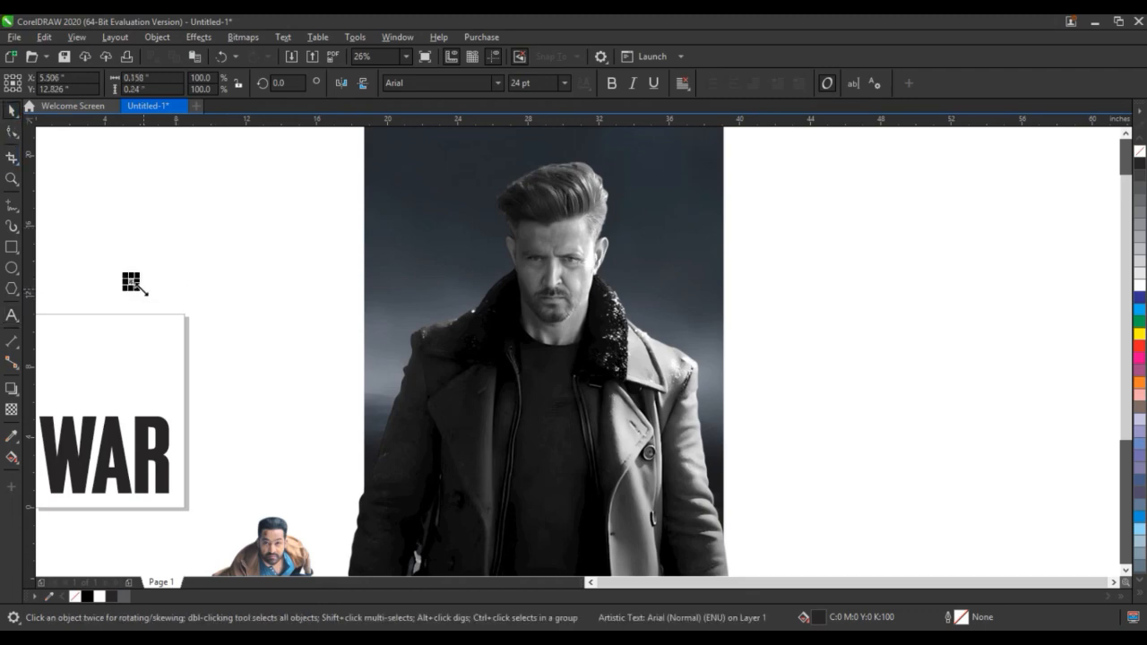
left_click_drag(139, 289, 310, 456)
left_click_drag(234, 340, 295, 299)
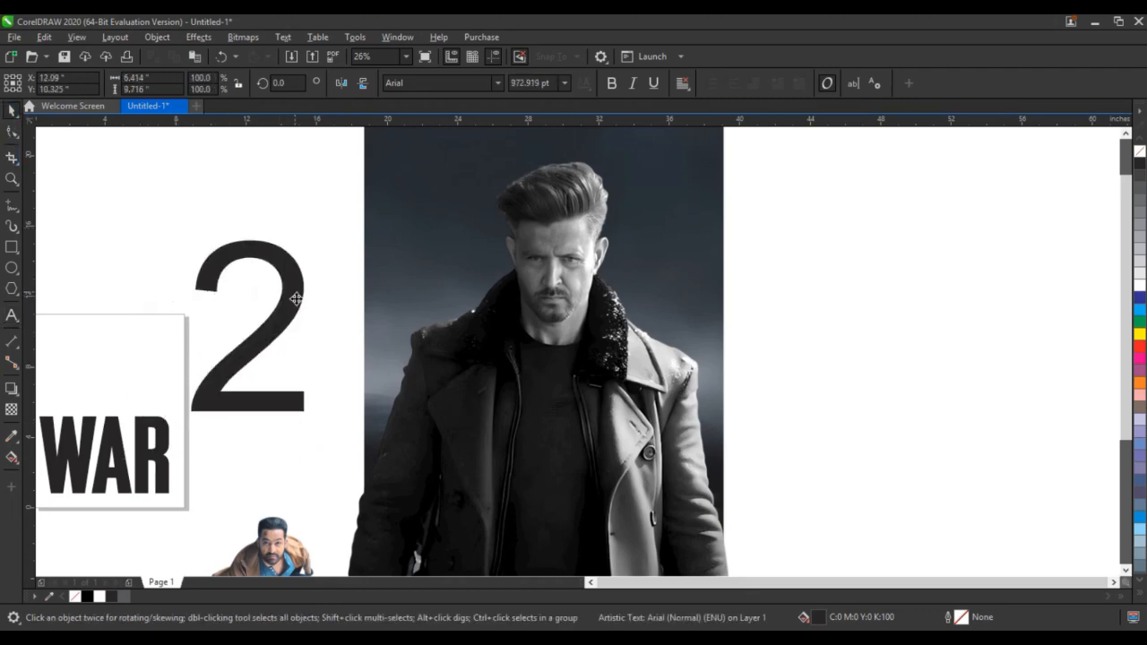
left_click(496, 84)
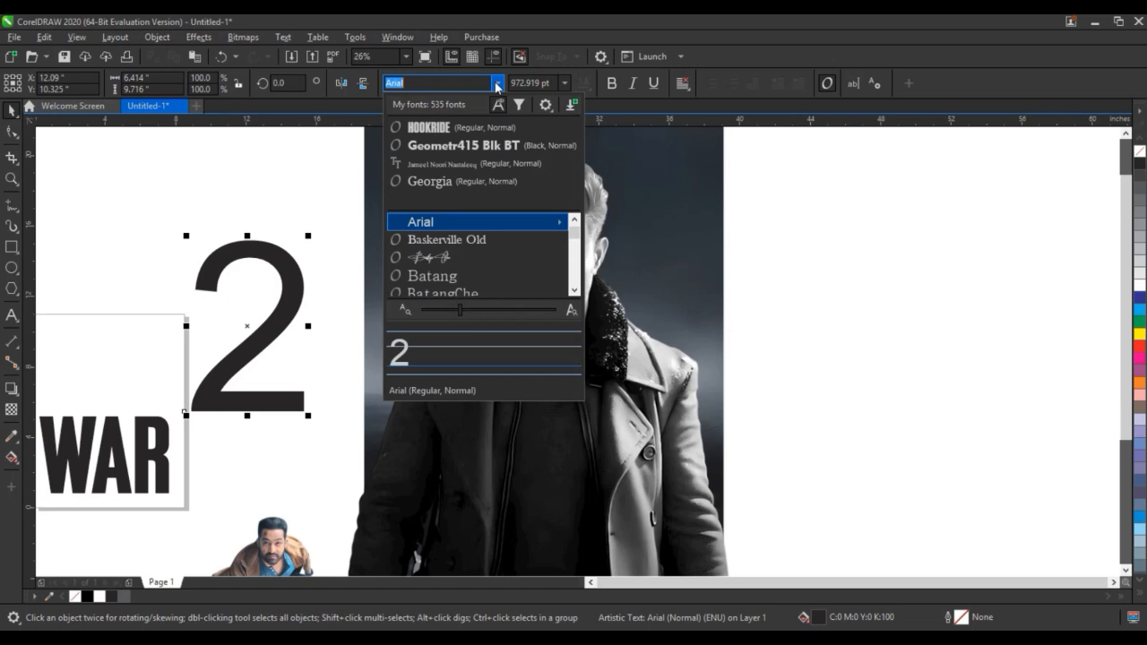
left_click(453, 146)
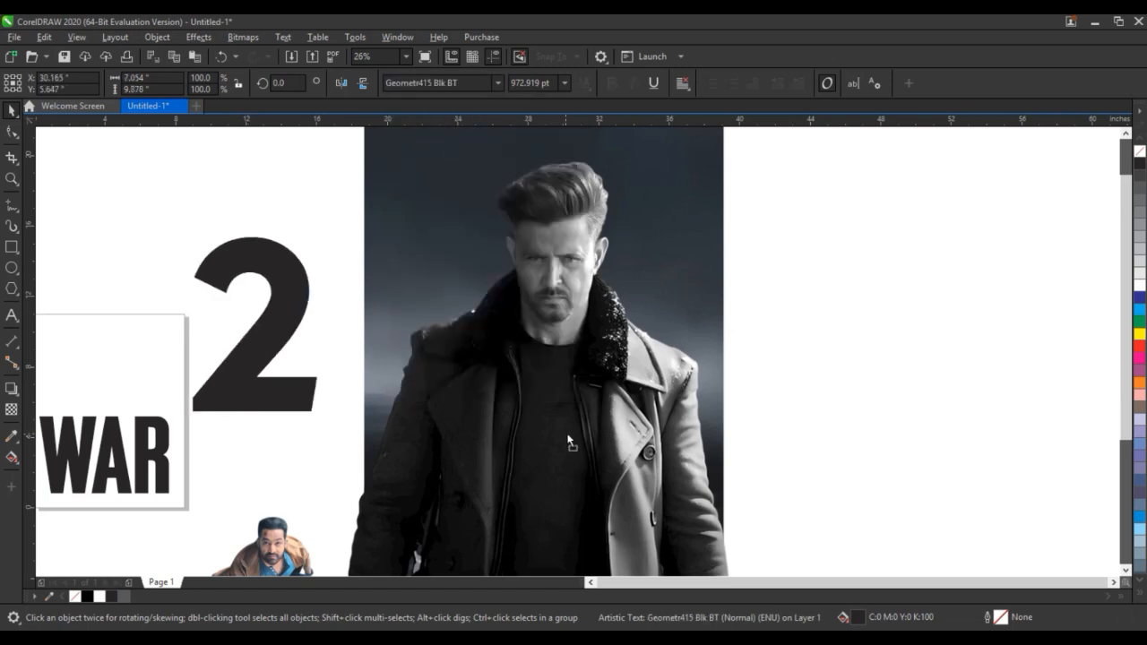
- Place the "2" over the man with a white fill and enlarge it to about 17.3 by 24.2 inches
left_click_drag(251, 328, 549, 428)
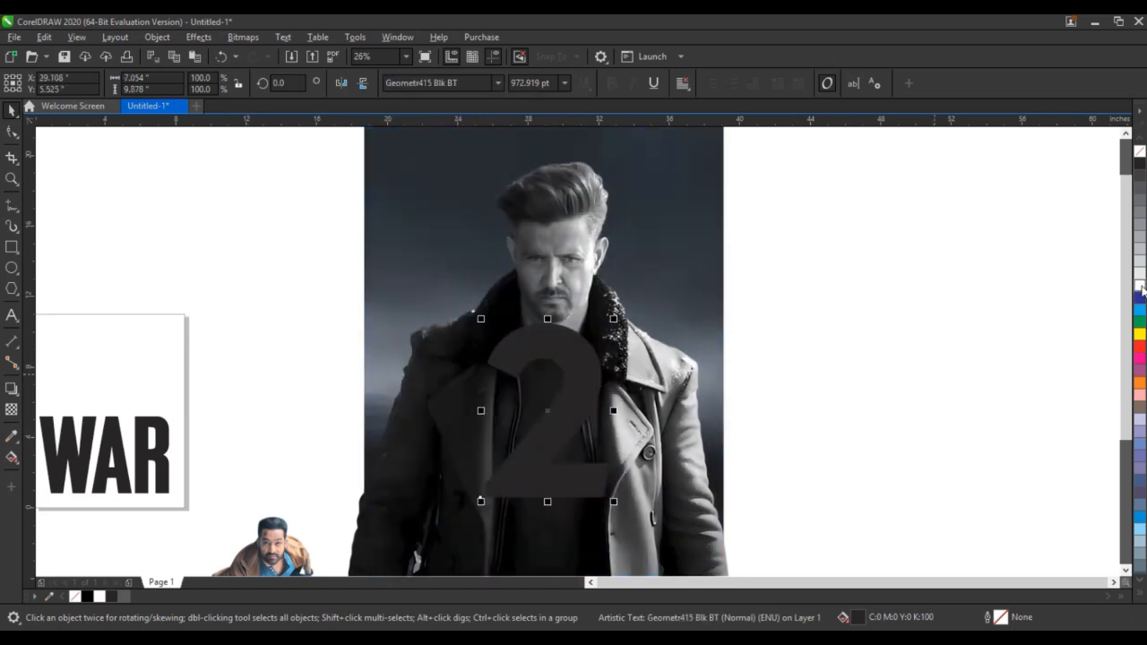
left_click(1140, 285)
left_click_drag(612, 318, 709, 240)
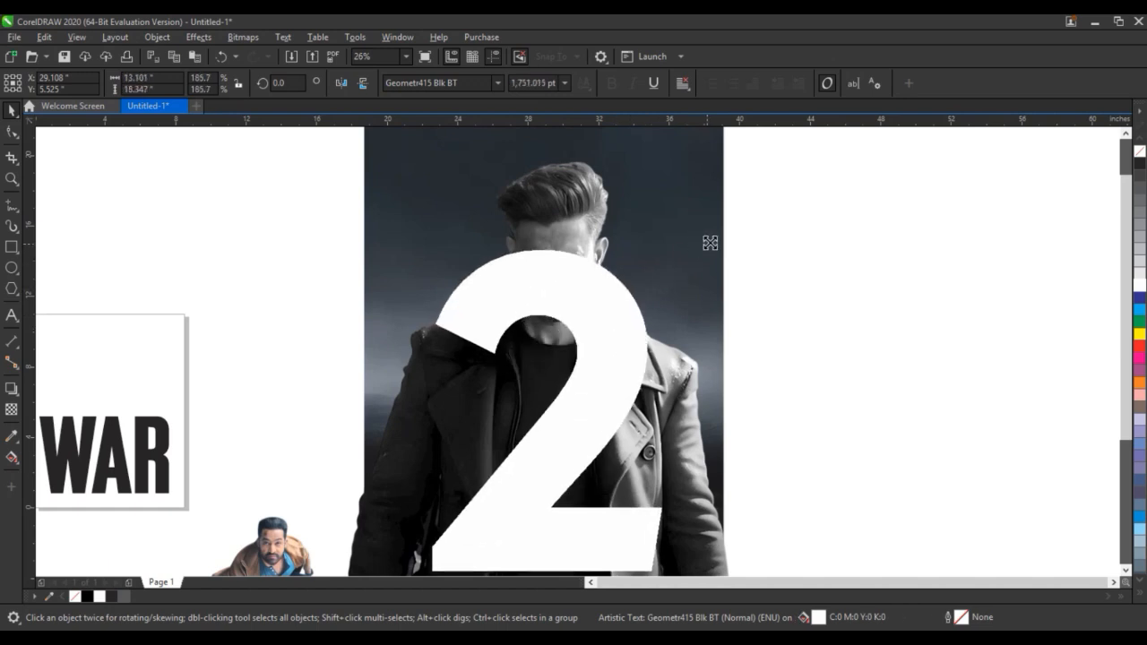
scroll(591, 370, "down", 2)
left_click_drag(591, 369, 572, 322)
left_click_drag(603, 427, 635, 474)
- Turn the "2" into a curve with no fill and a white 8.0 pt outline
key("shift+F2")
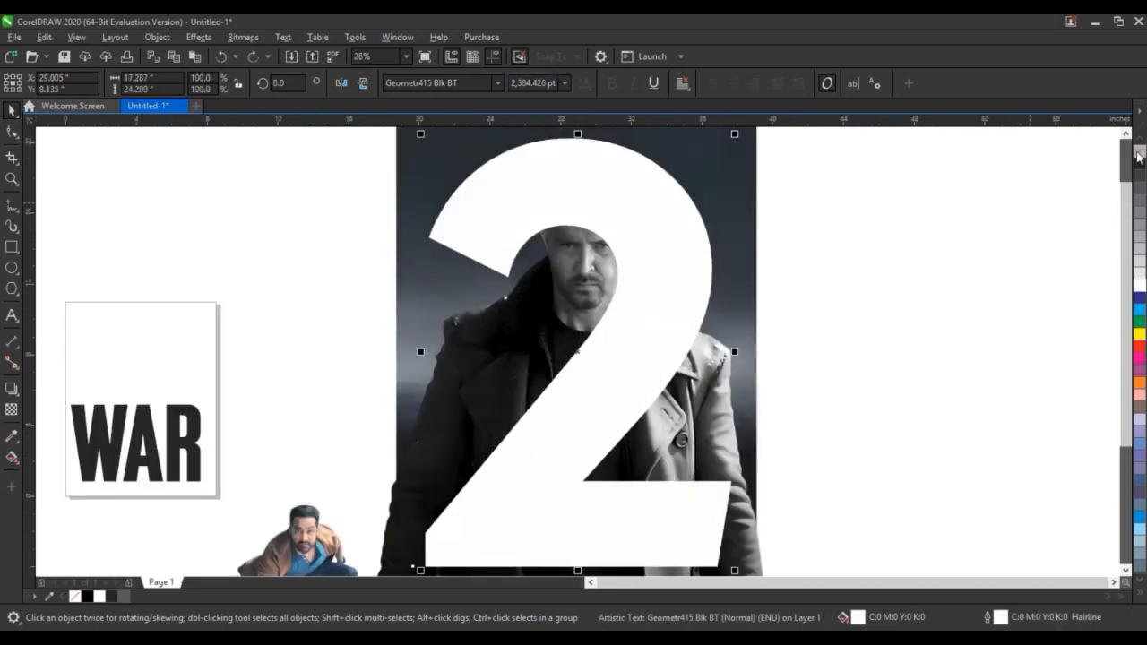
left_click(1140, 152)
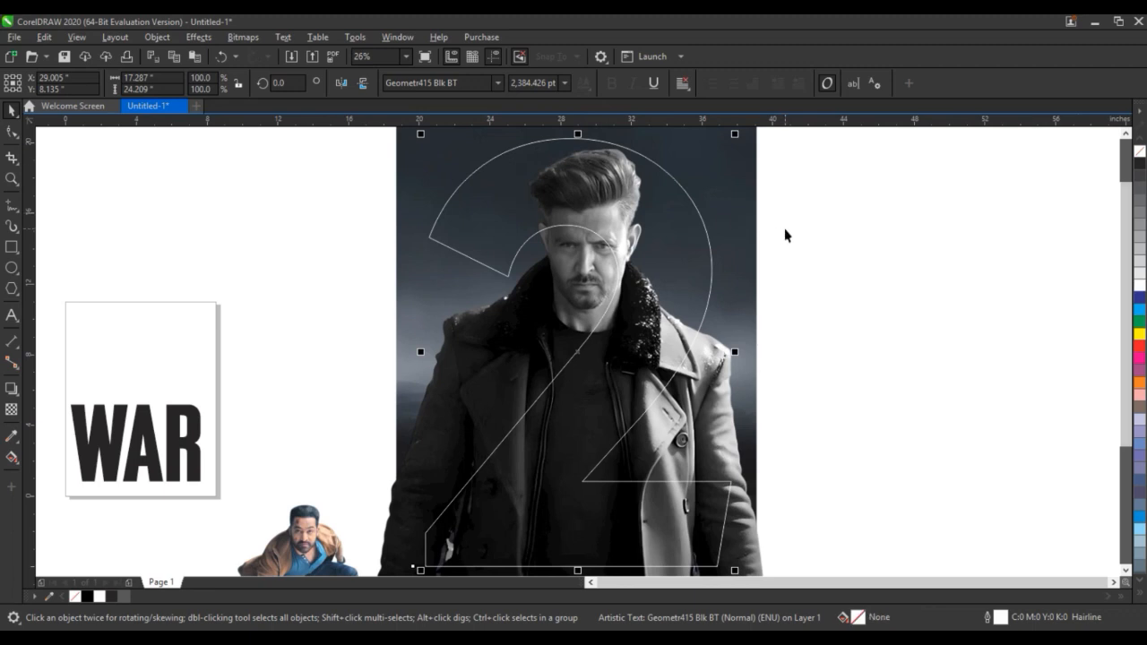
key("ctrl+q")
left_click(449, 82)
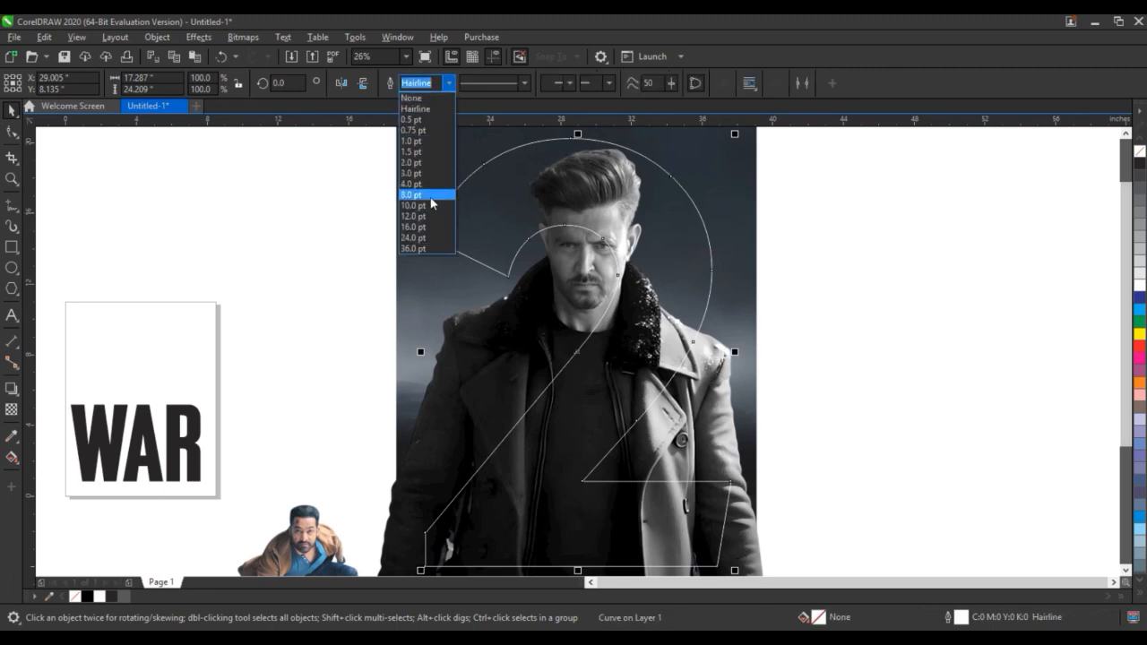
left_click(431, 196)
- Enlarge the outlined "2" to about 19.3 by 27 inches and position it over the poster background
left_click_drag(734, 133, 724, 192)
scroll(675, 242, "down", 1)
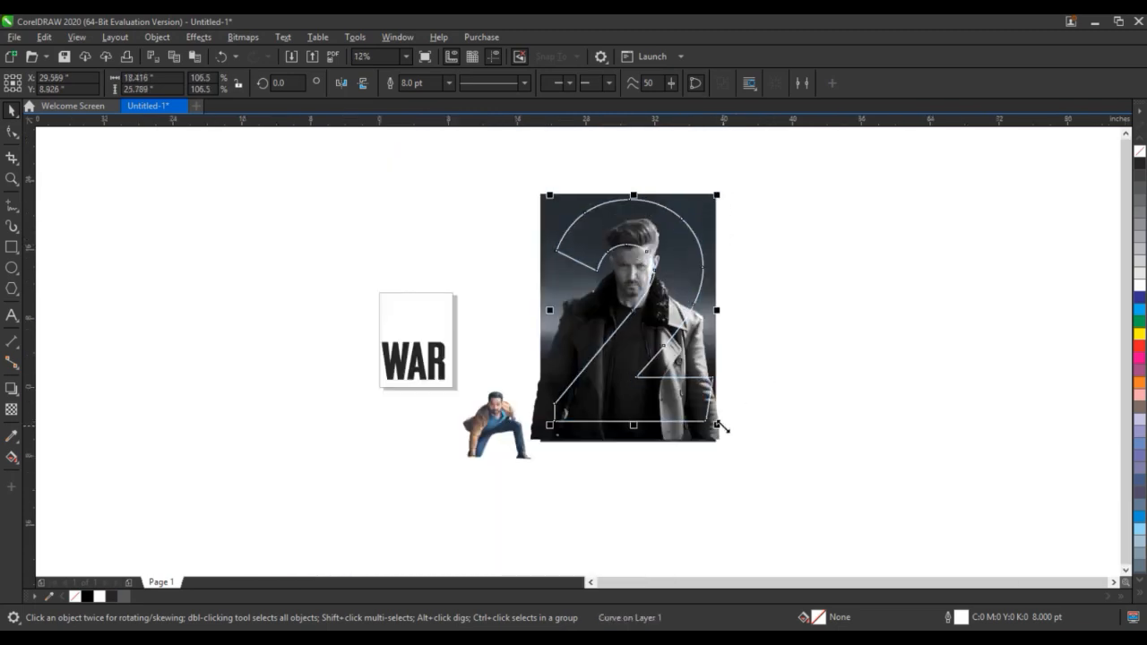
left_click_drag(718, 424, 722, 433)
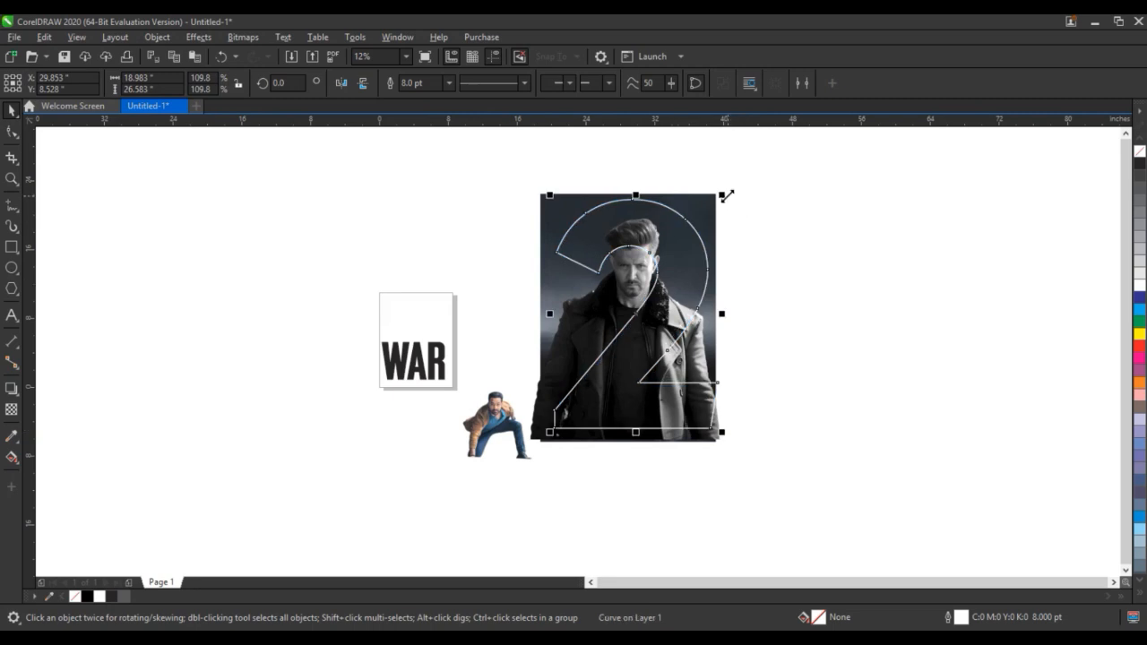
left_click_drag(726, 195, 735, 197)
left_click_drag(682, 285, 681, 285)
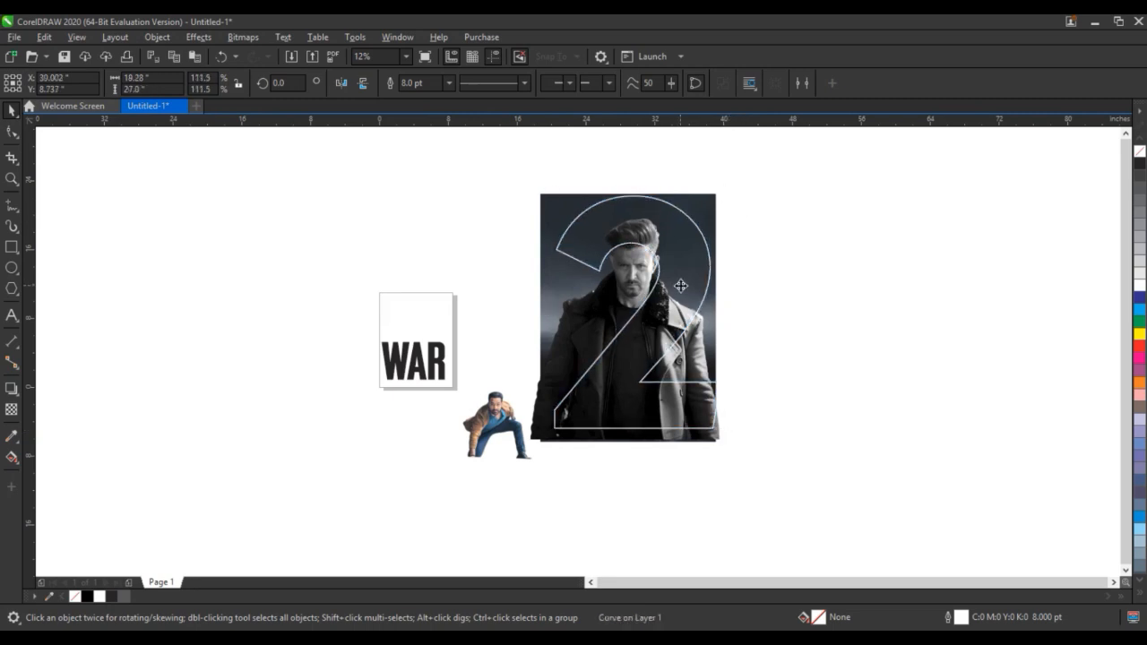
left_click(681, 285)
left_click_drag(842, 162, 487, 462)
key("shift+F2")
left_click(410, 179)
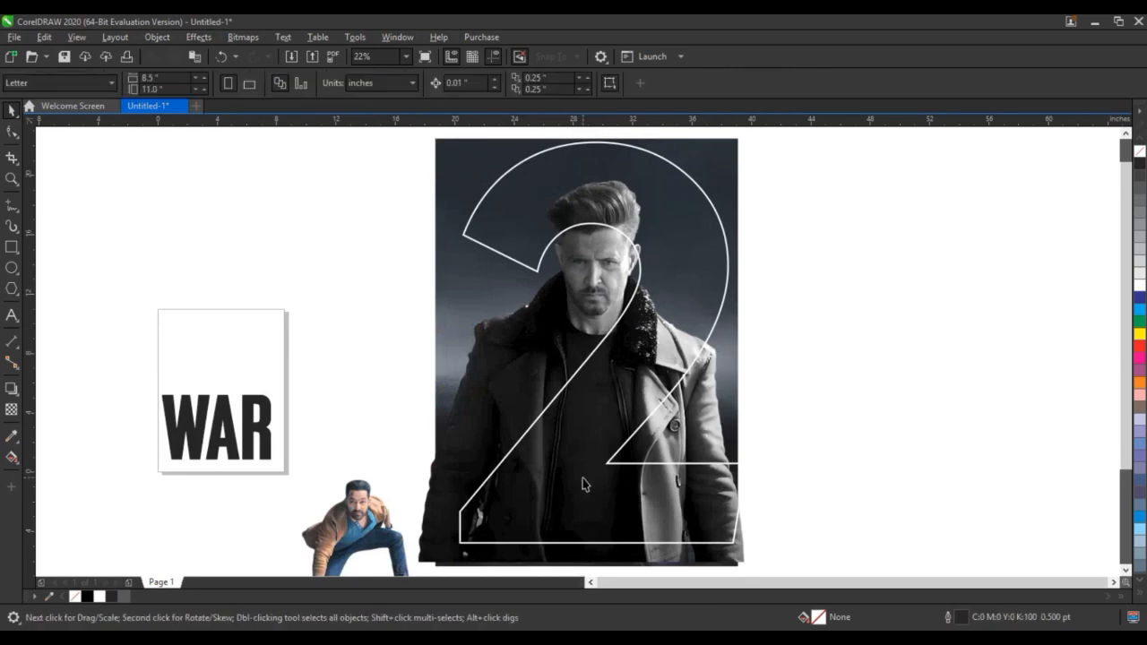
- Fill the outlined "2" with white
left_click(608, 422)
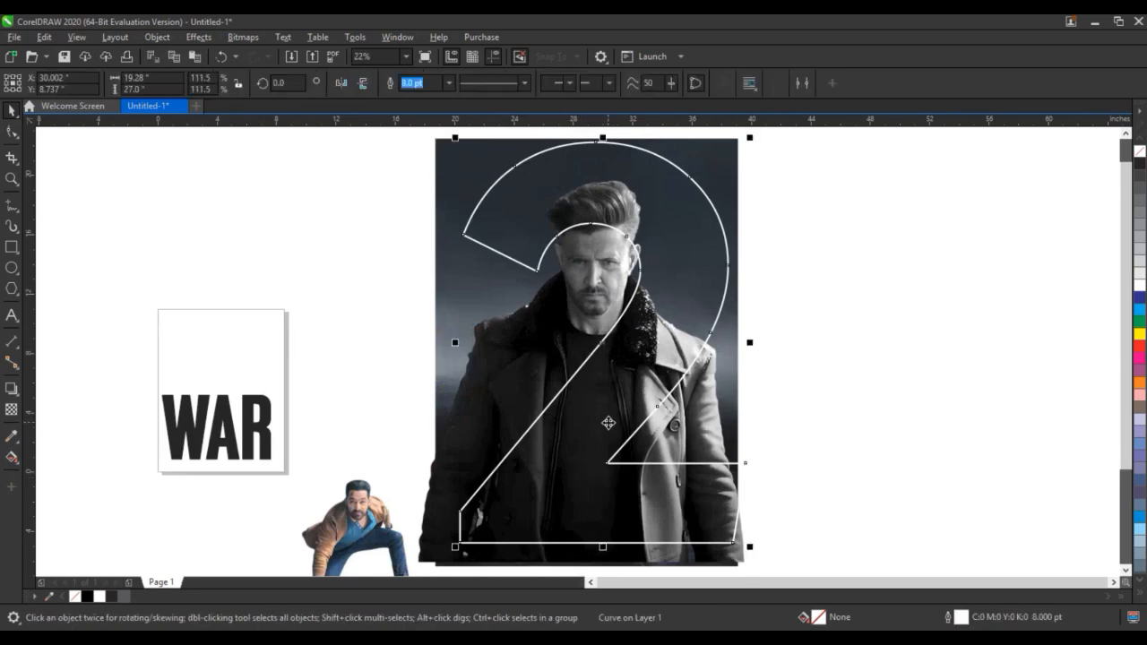
left_click(1140, 285)
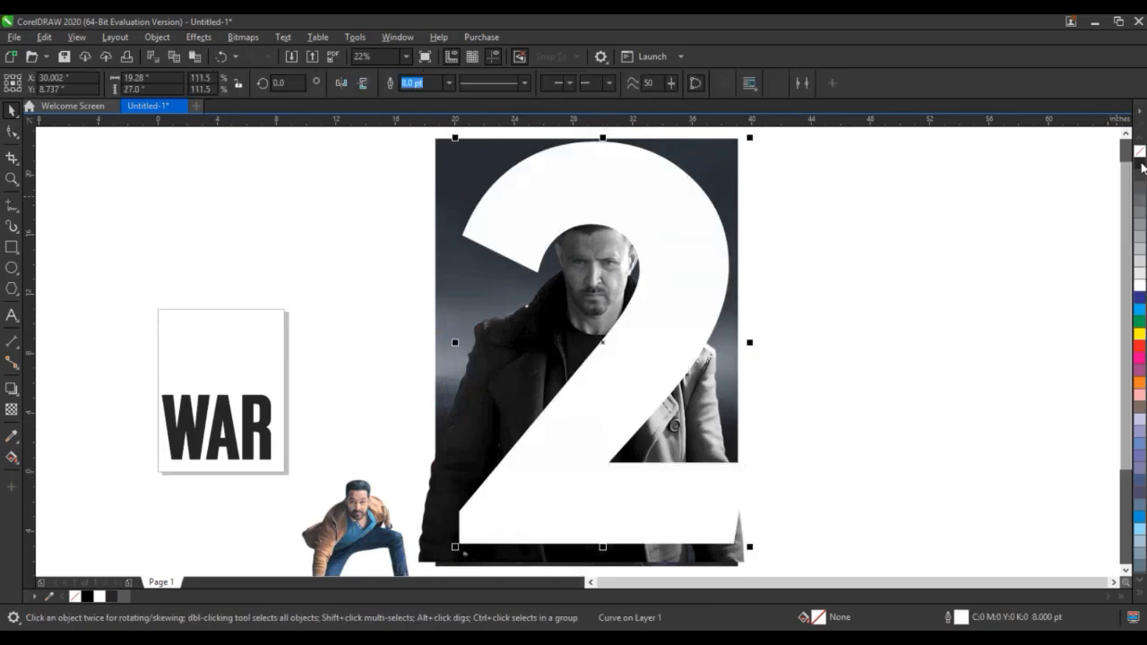
left_click(1022, 207)
- Bring the grayscale man to the front of the white "2"
left_click(499, 396)
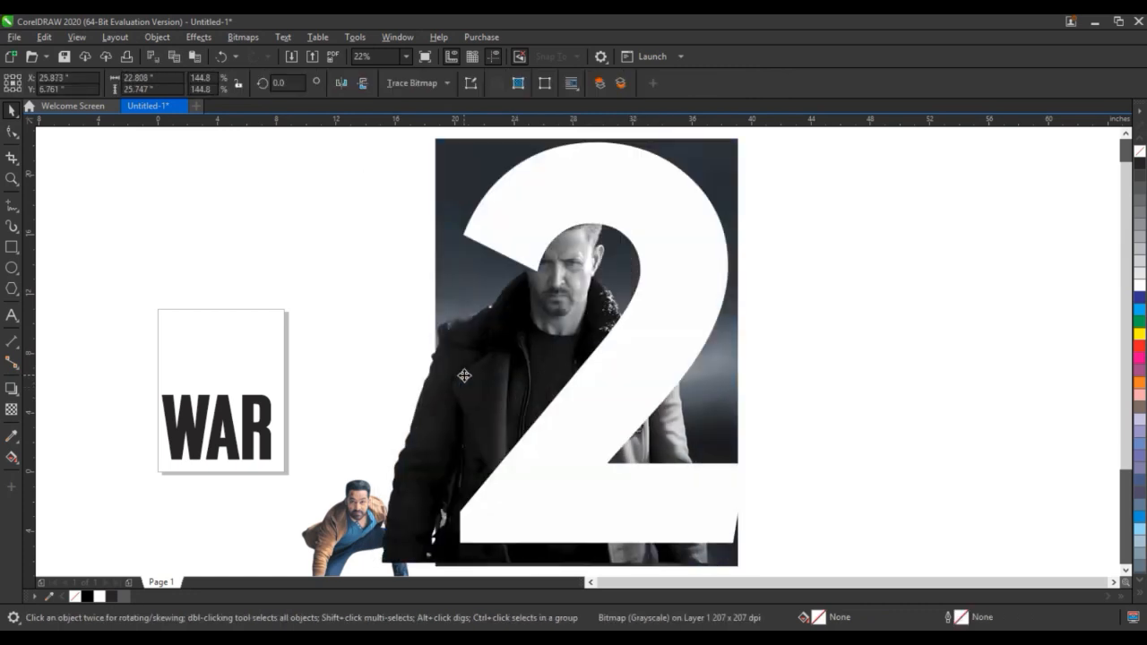
left_click_drag(464, 374, 256, 390)
key("ctrl+z")
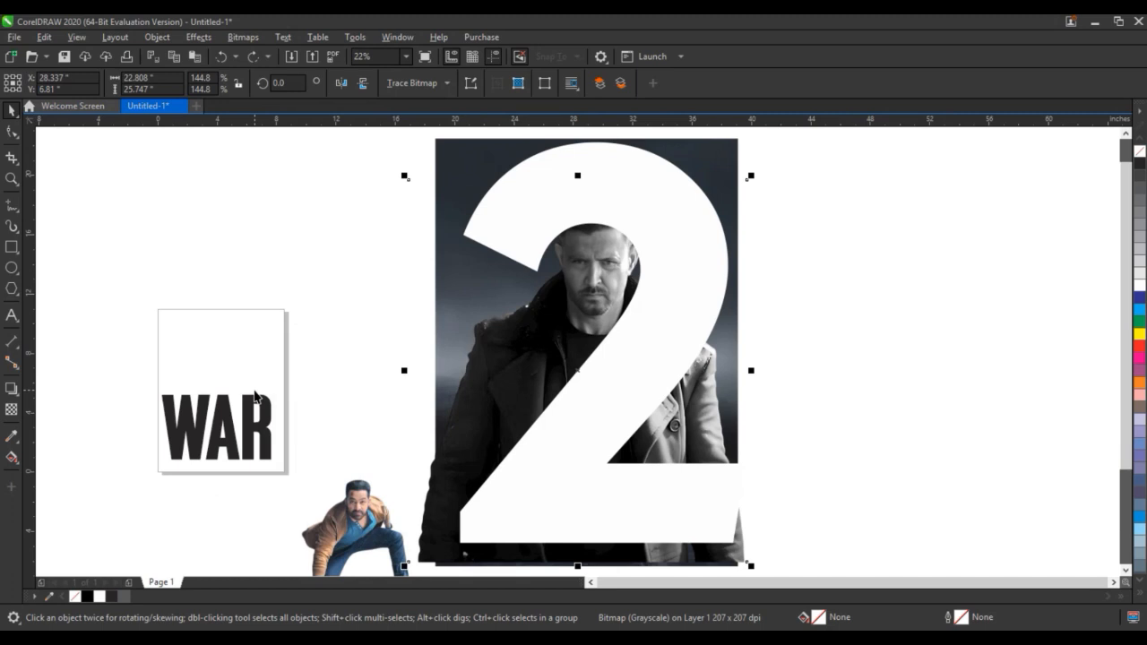
key("shift+Page_Up")
key("F10")
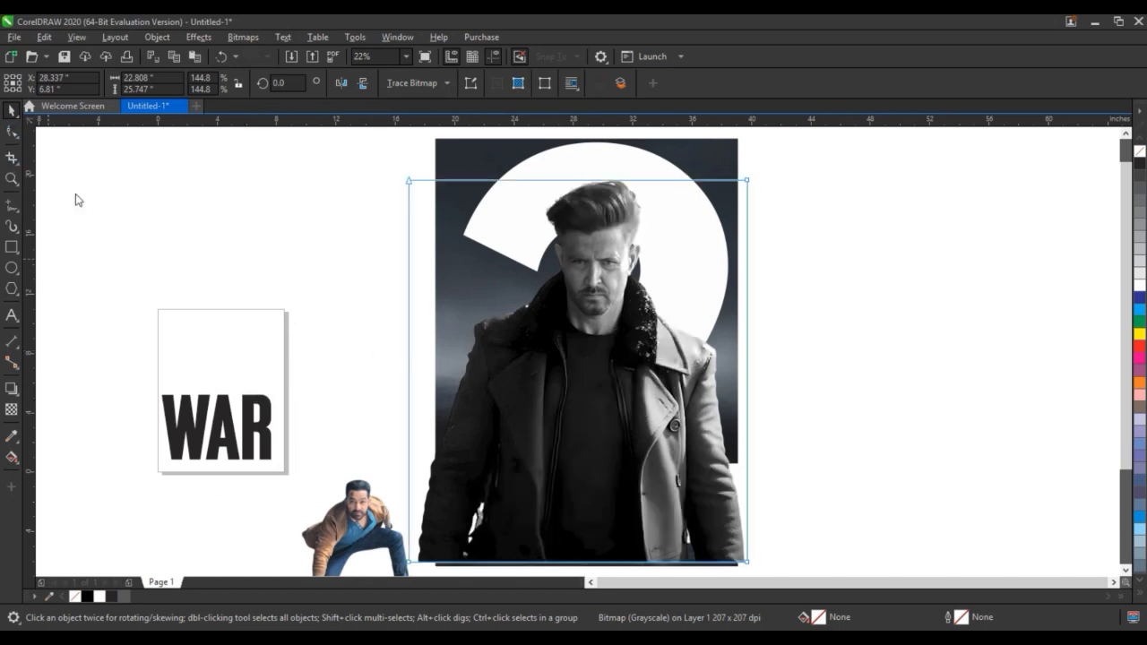
- Reshape the front copy of the grayscale man by moving its lower-right corner node up beside his ear, cutting away the coat over the "2"
left_click_drag(749, 563, 640, 258)
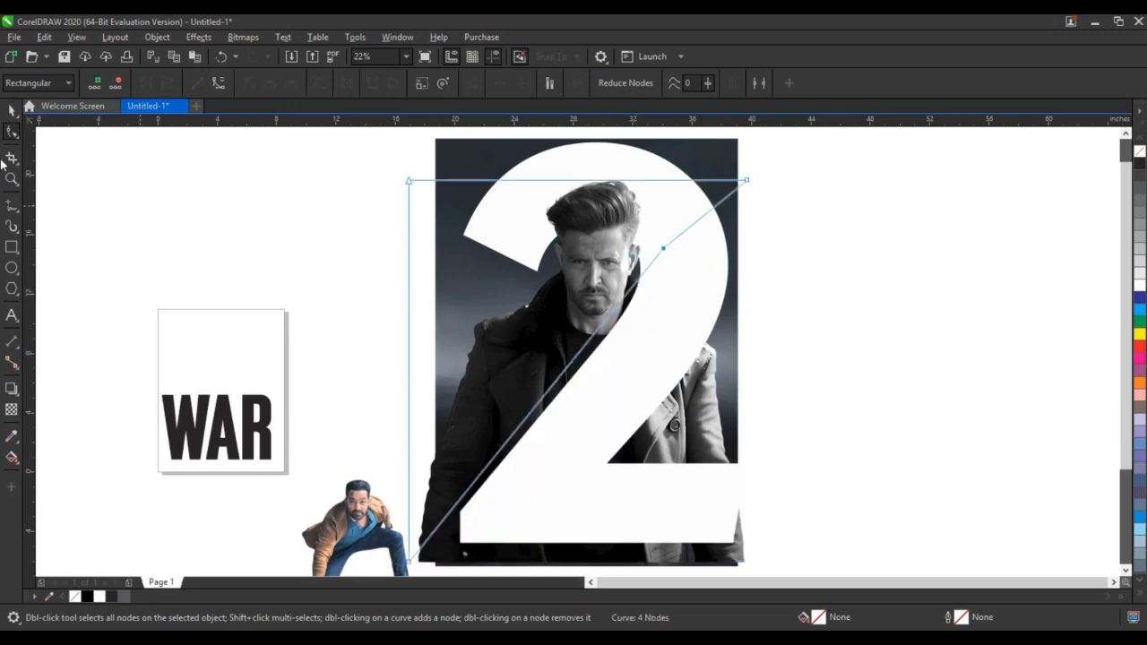
left_click(12, 112)
left_click(813, 240)
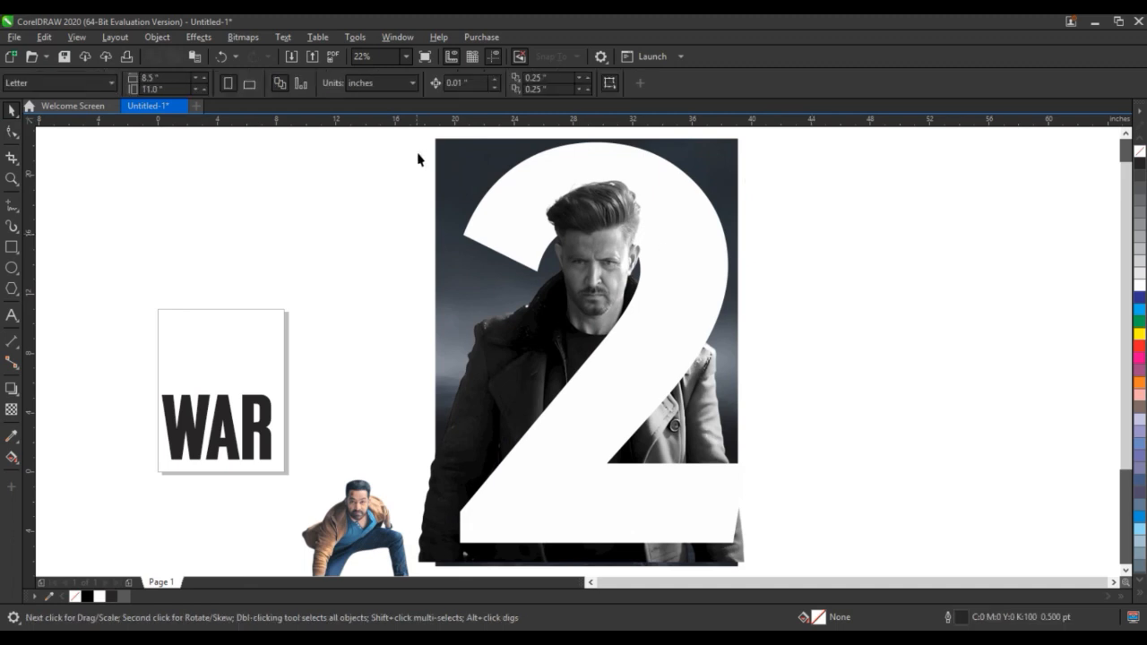
left_click(596, 208)
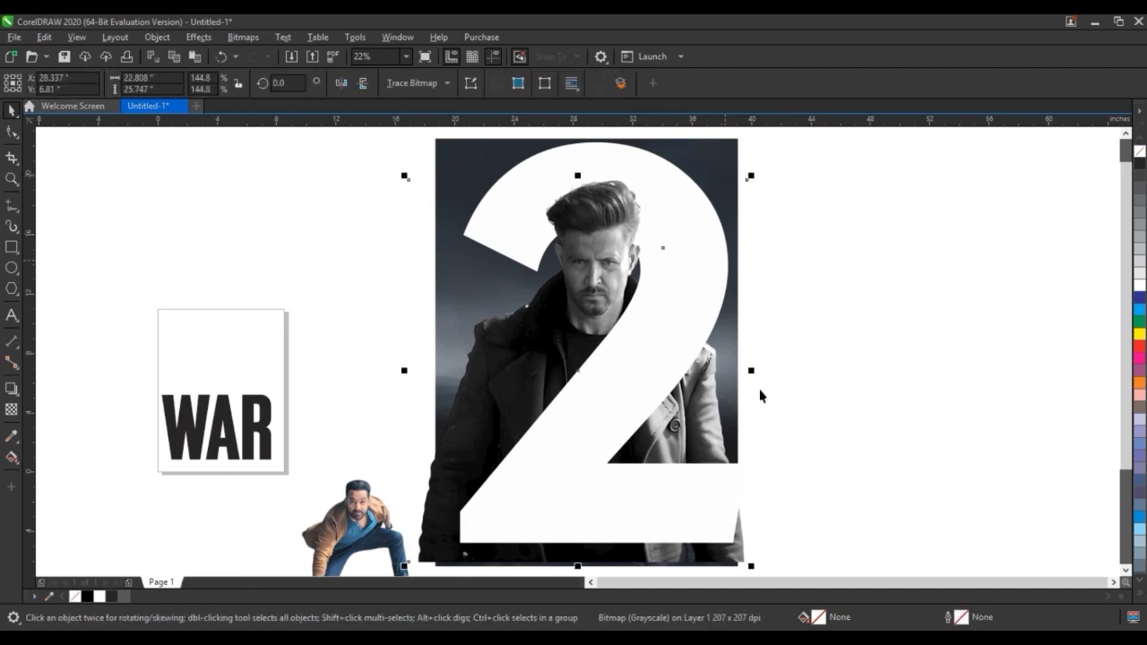
left_click(787, 193)
- Select the man's images and the "2" without the background and scale them together to about 22.3 by 27.7 inches
left_click_drag(781, 135, 383, 549)
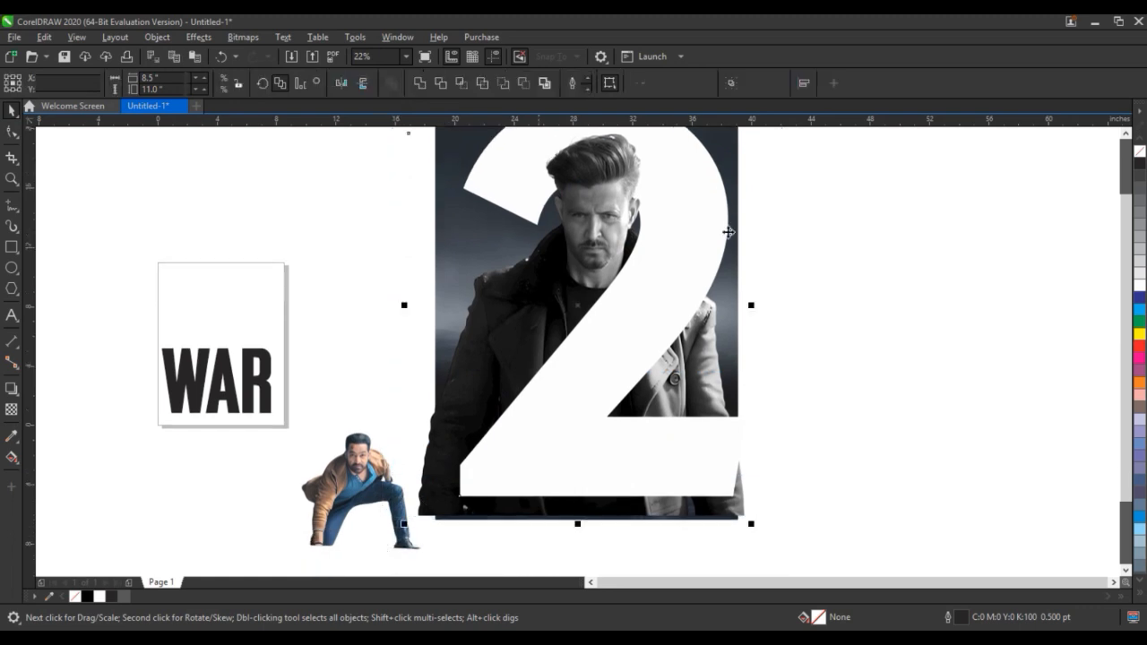
left_click(1126, 134)
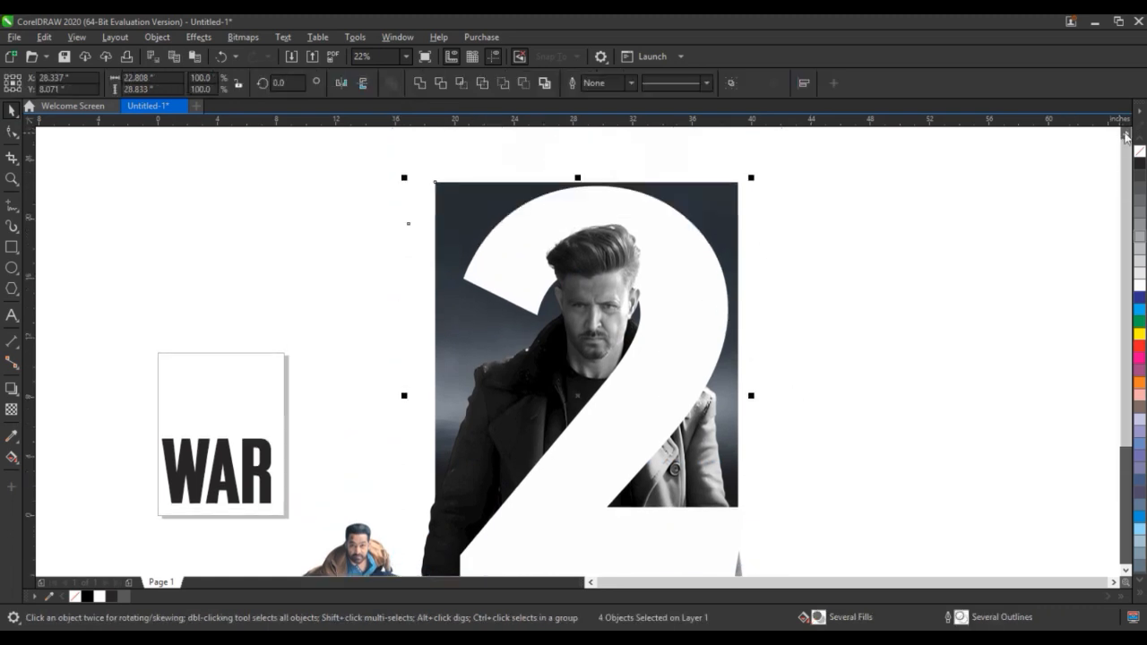
left_click(730, 183, "shift")
left_click_drag(753, 180, 749, 186)
left_click_drag(675, 237, 674, 237)
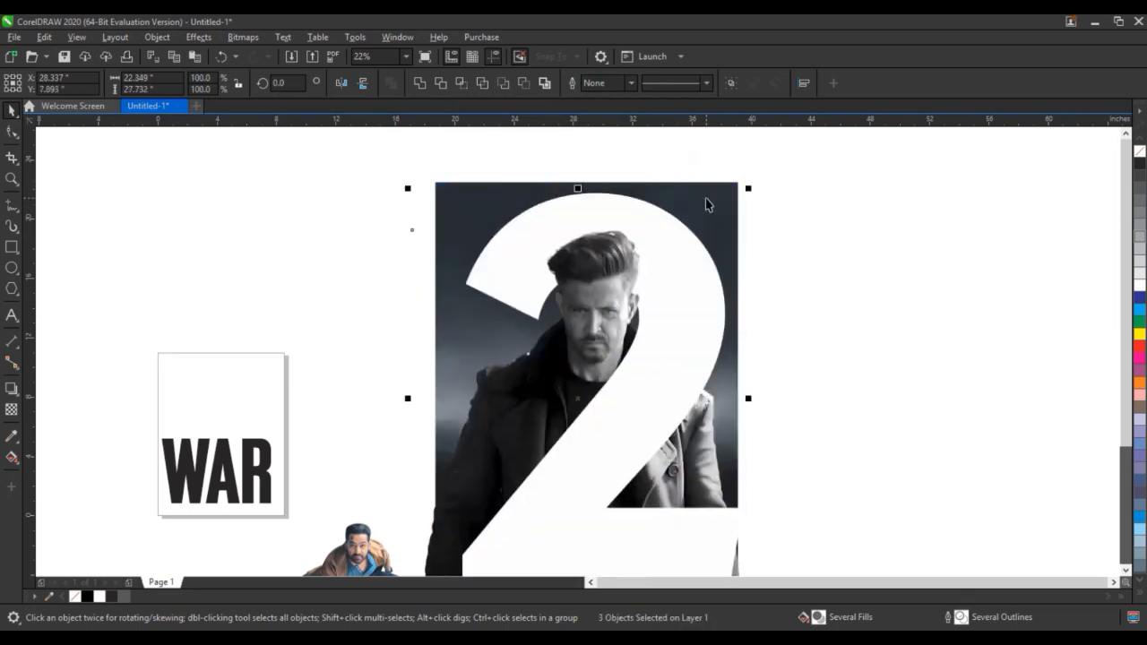
- Place the full-body copy of the grayscale man inside the white "2" as a PowerClip
left_click(706, 189)
key("shift+F2")
left_click(672, 386)
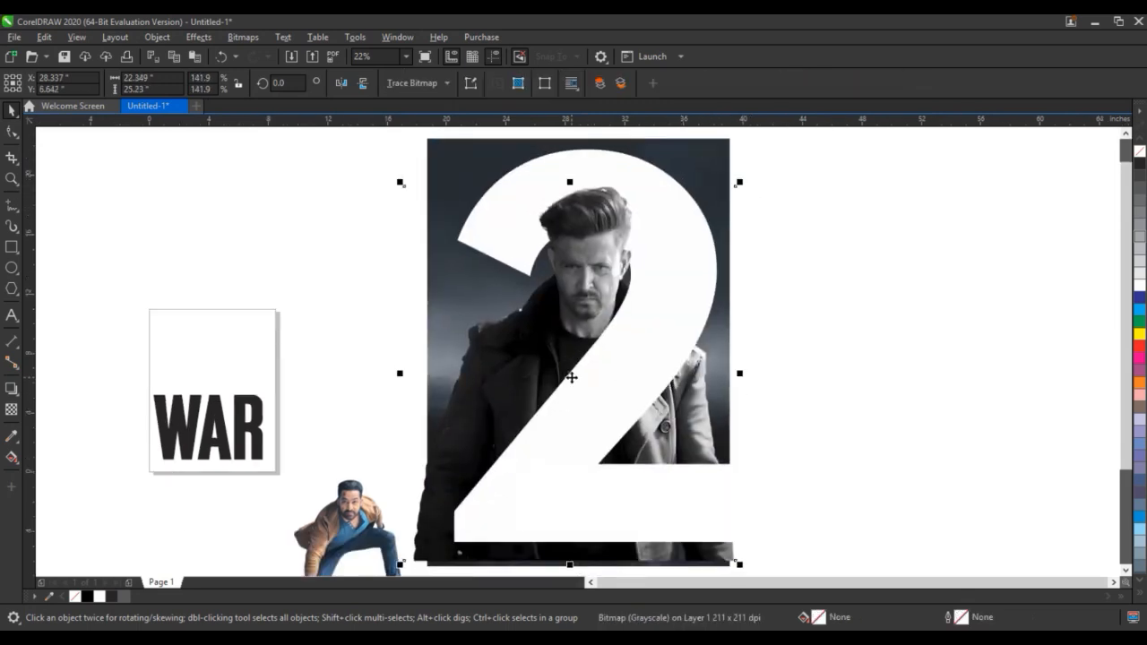
left_click_drag(571, 378, 663, 378)
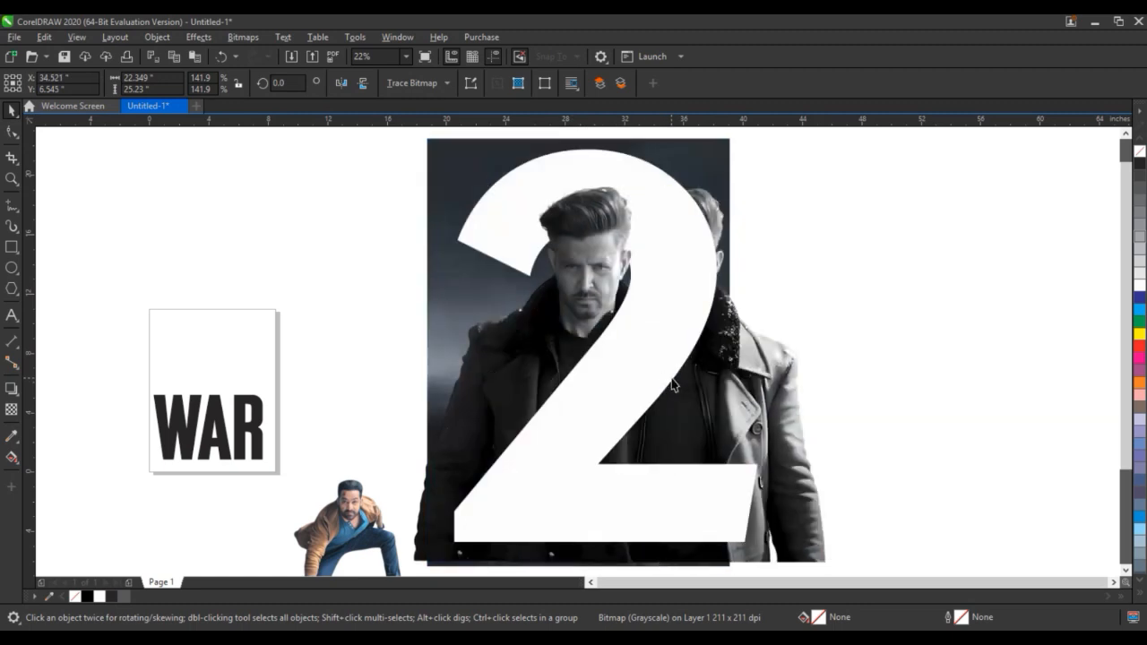
key("ctrl+z")
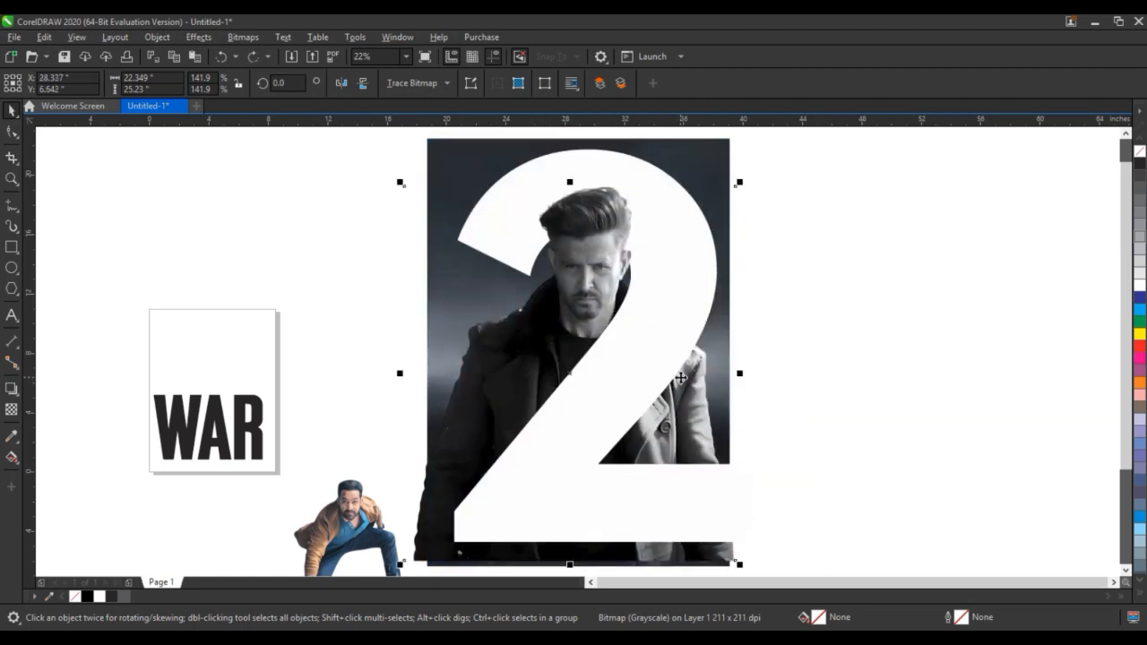
left_click(149, 38)
mouse_move(184, 92)
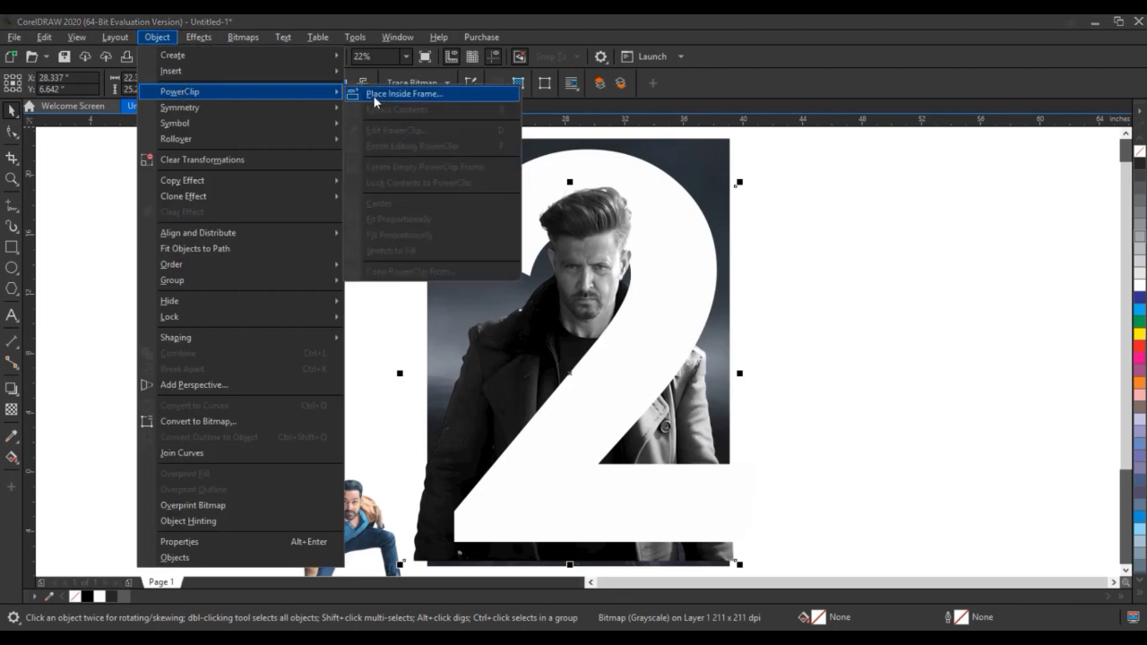
left_click(373, 95)
left_click(546, 513)
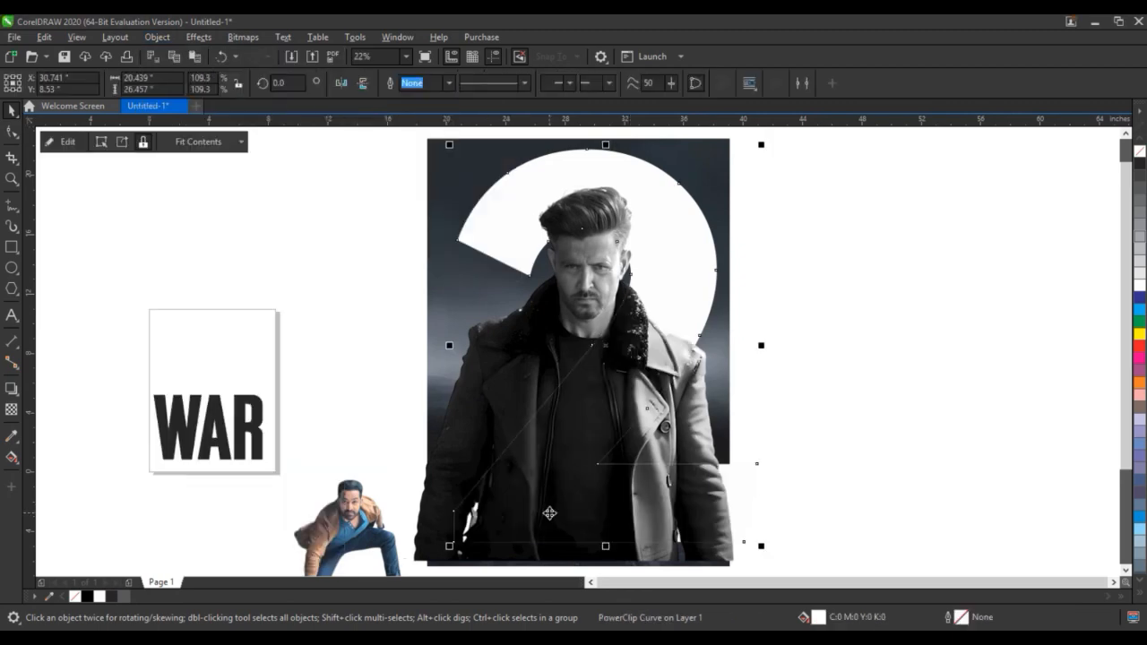
left_click(899, 415)
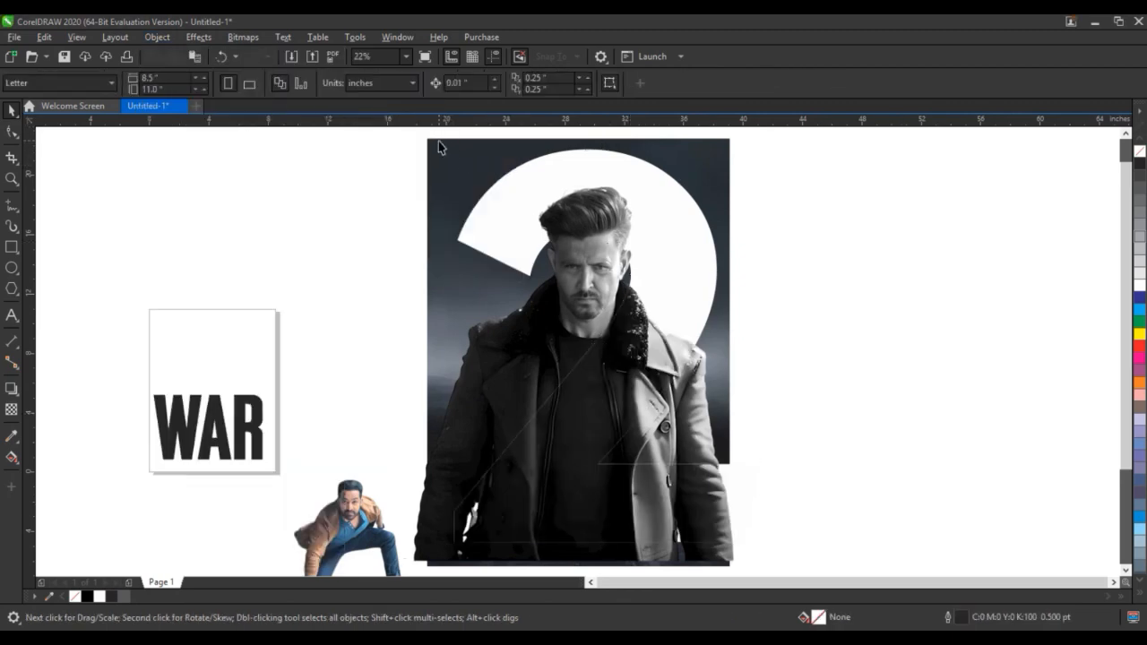
left_click_drag(438, 141, 398, 158)
key("ctrl+z")
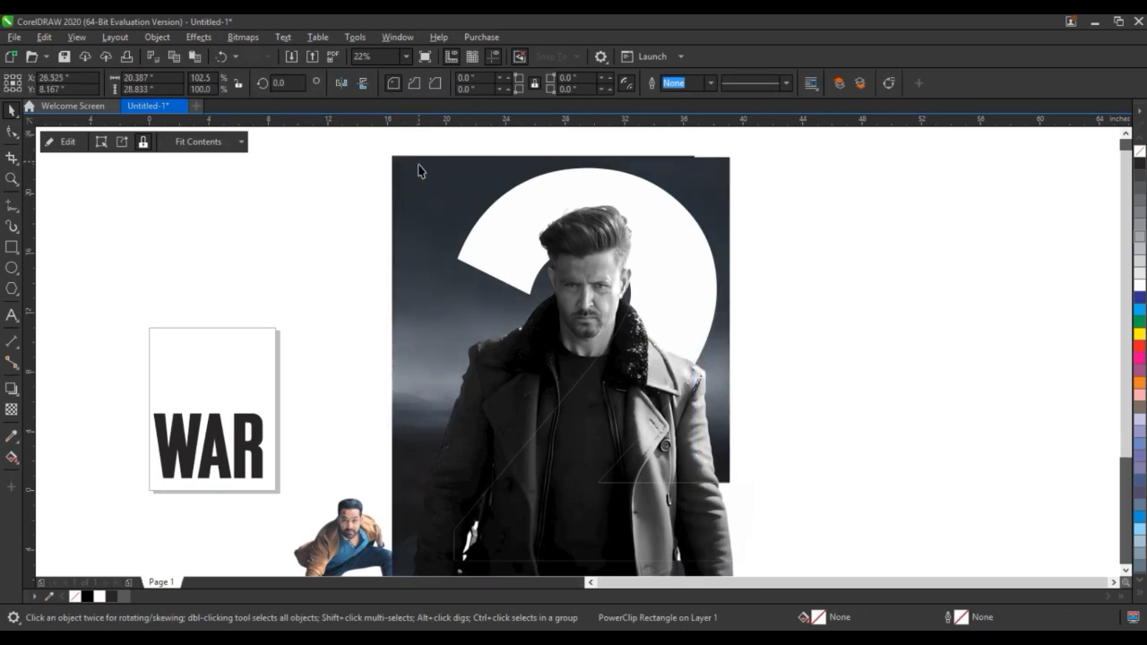
key("ctrl+z")
- PowerClip the copy of the road background inside the "2" as well
right_click(427, 163)
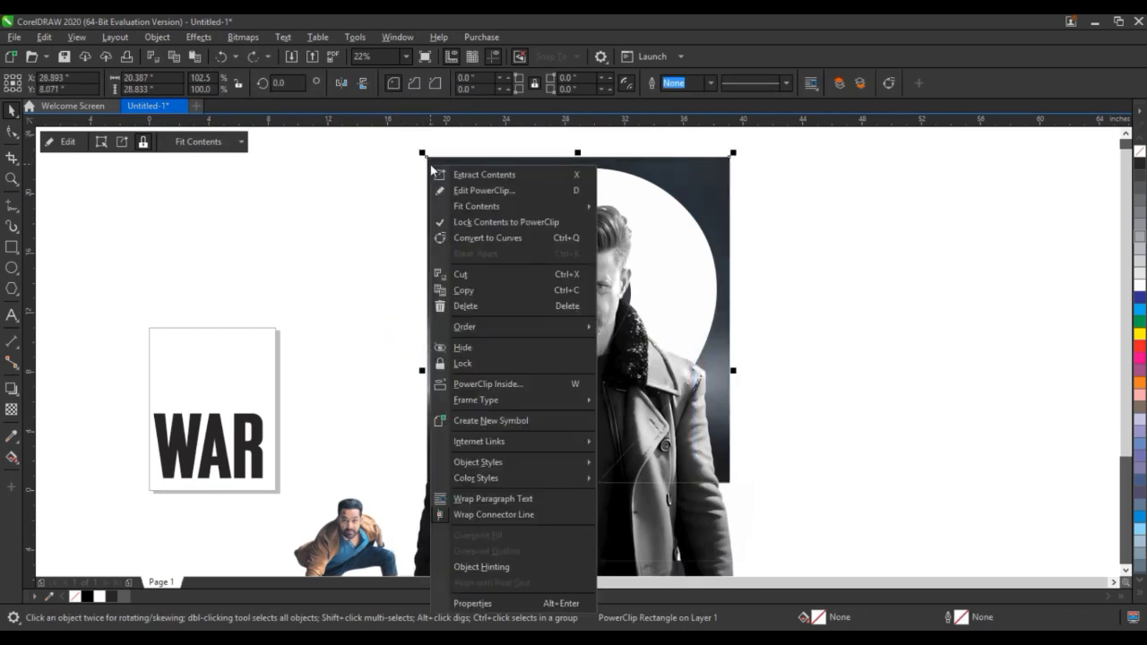
left_click(503, 385)
left_click(607, 514)
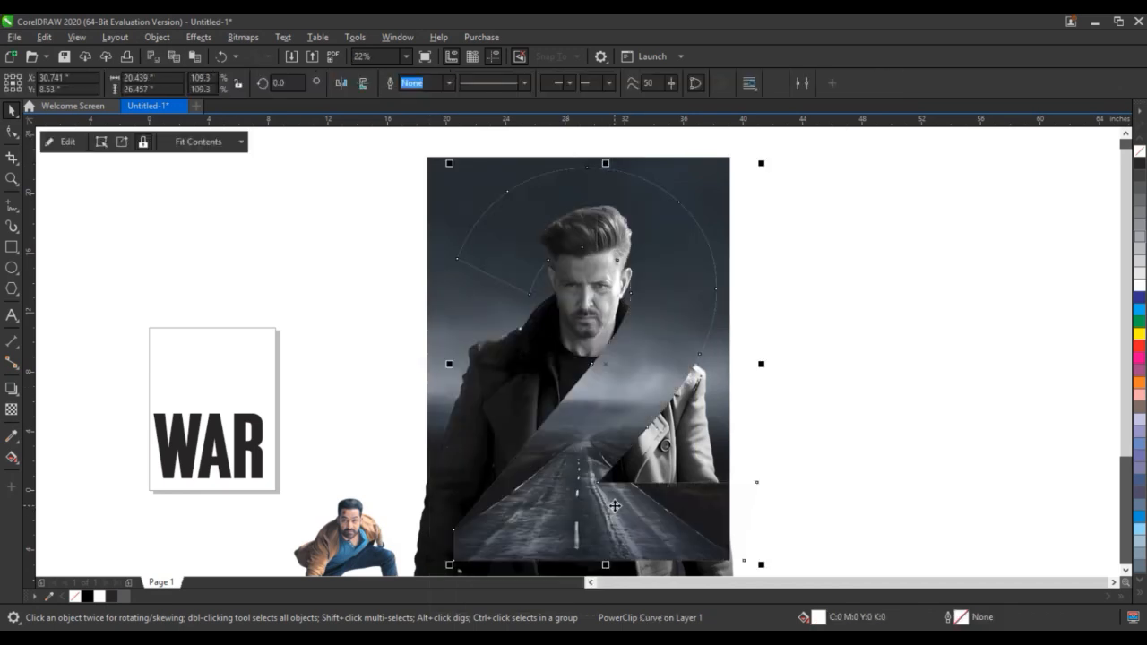
- Inside the "2" PowerClip, send the road background behind the man and convert both to one 300 dpi RGB bitmap with transparent background
right_click(615, 506)
left_click(627, 80)
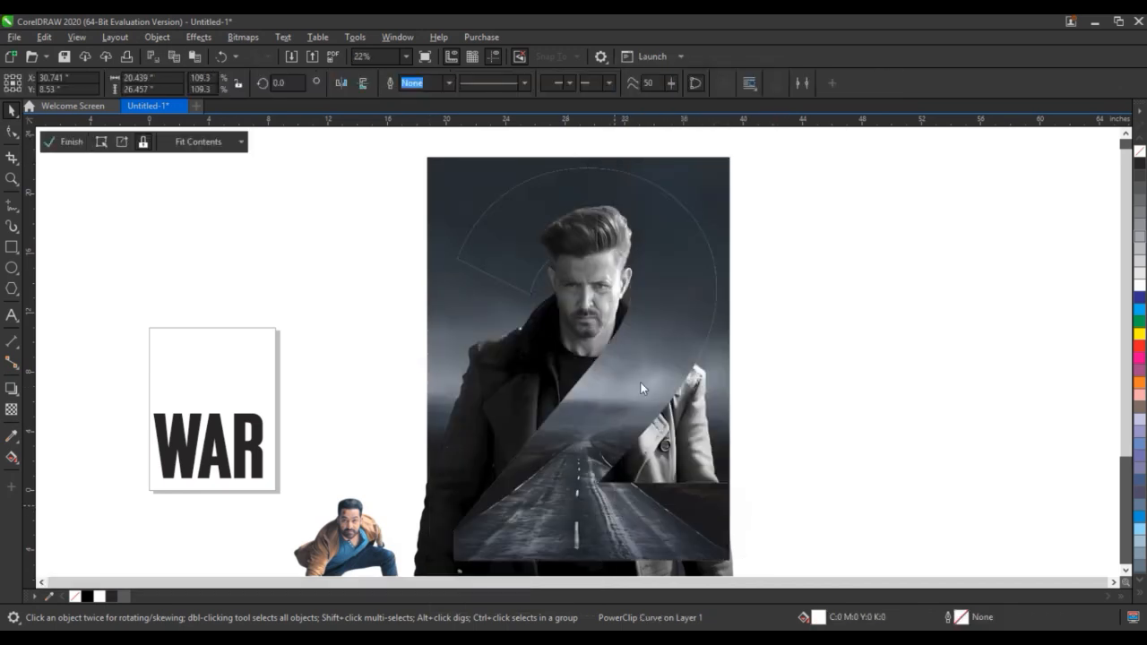
left_click(584, 479)
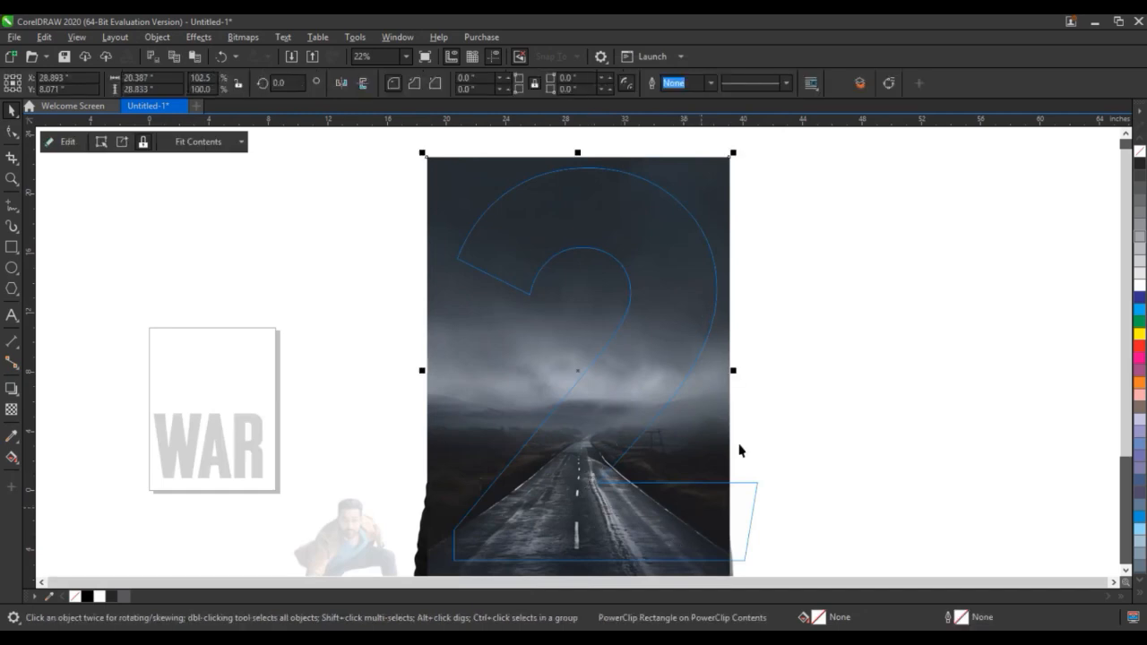
key("shift+Page_Down")
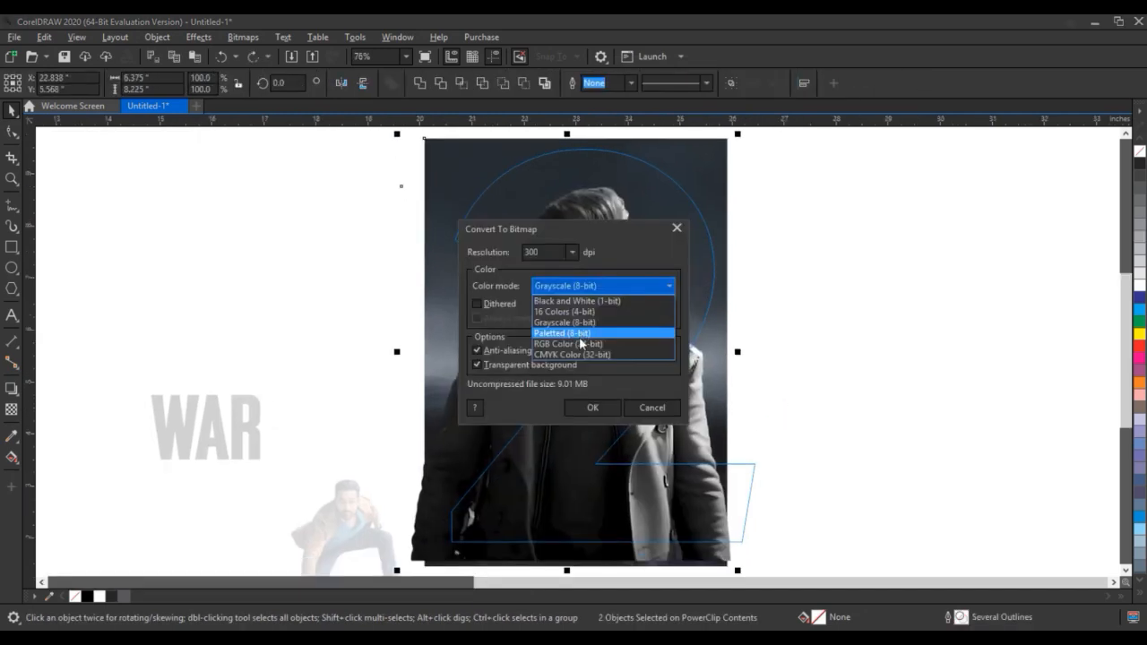
left_click(582, 332)
left_click(589, 404)
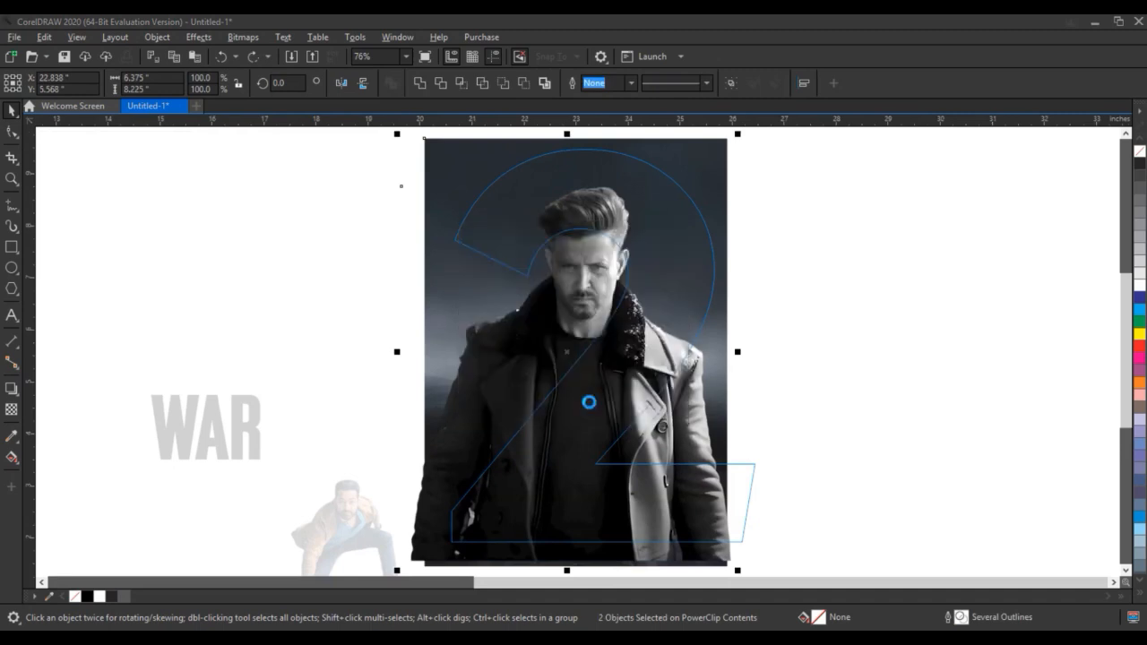
- Apply a Gaussian Blur with a radius of about 39 pixels to the combined bitmap inside the "2"
left_click(196, 39)
mouse_move(215, 123)
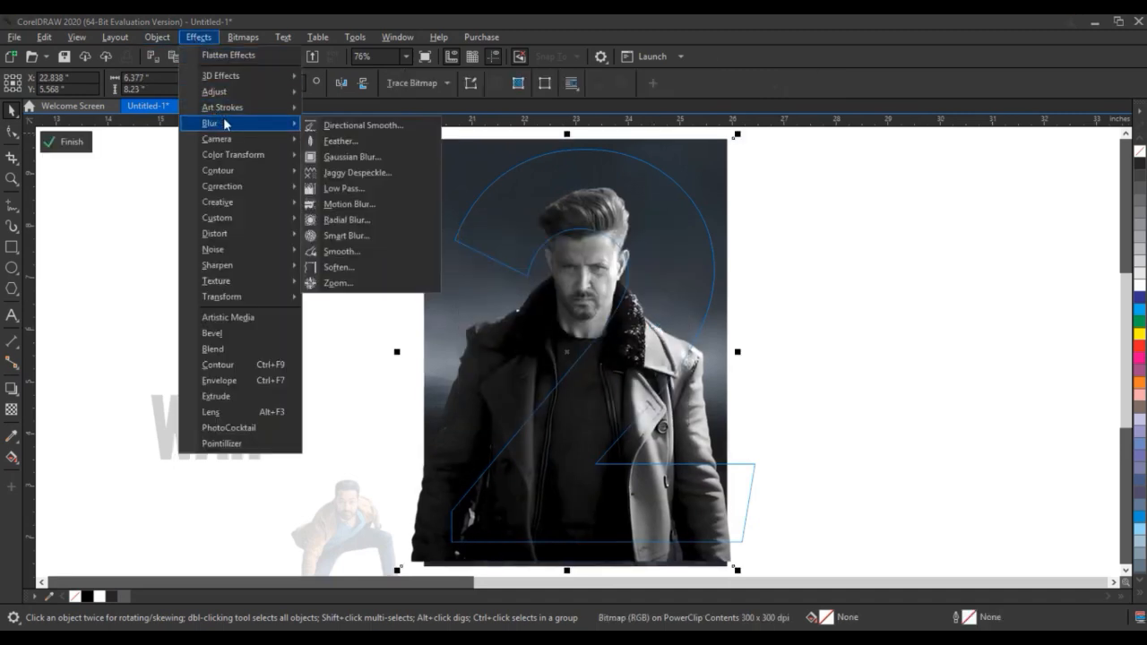
left_click(359, 144)
left_click(572, 315)
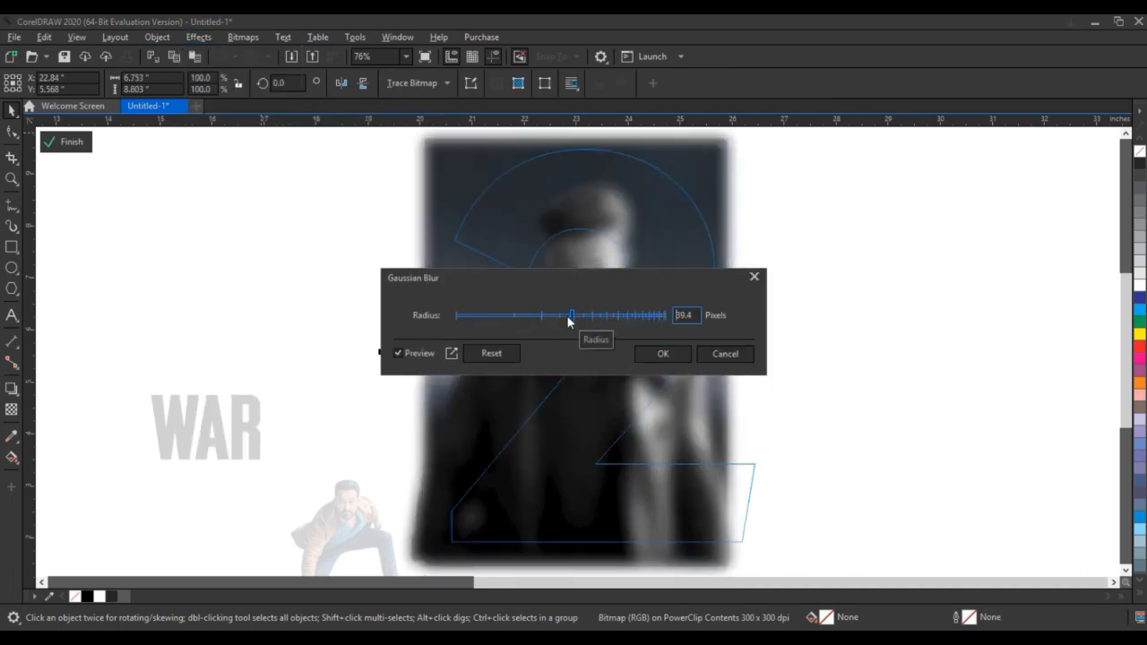
left_click_drag(571, 314, 567, 315)
left_click(663, 353)
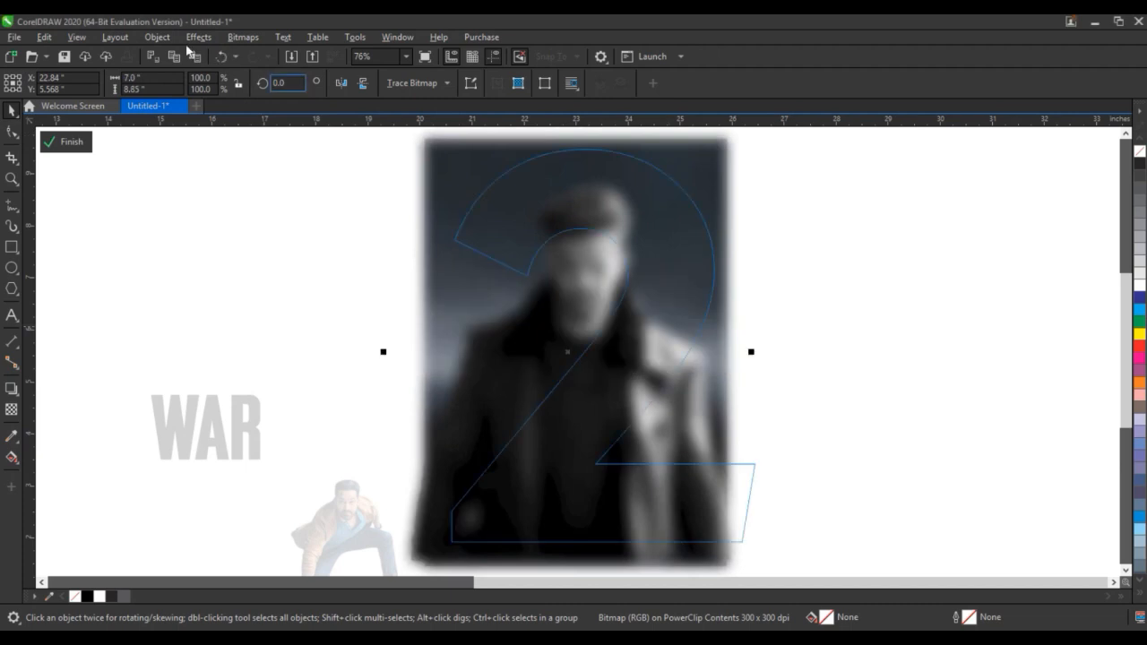
- Adjust the blurred bitmap to brightness 11, contrast 10 and intensity 12, and finish editing the PowerClip
left_click(198, 36)
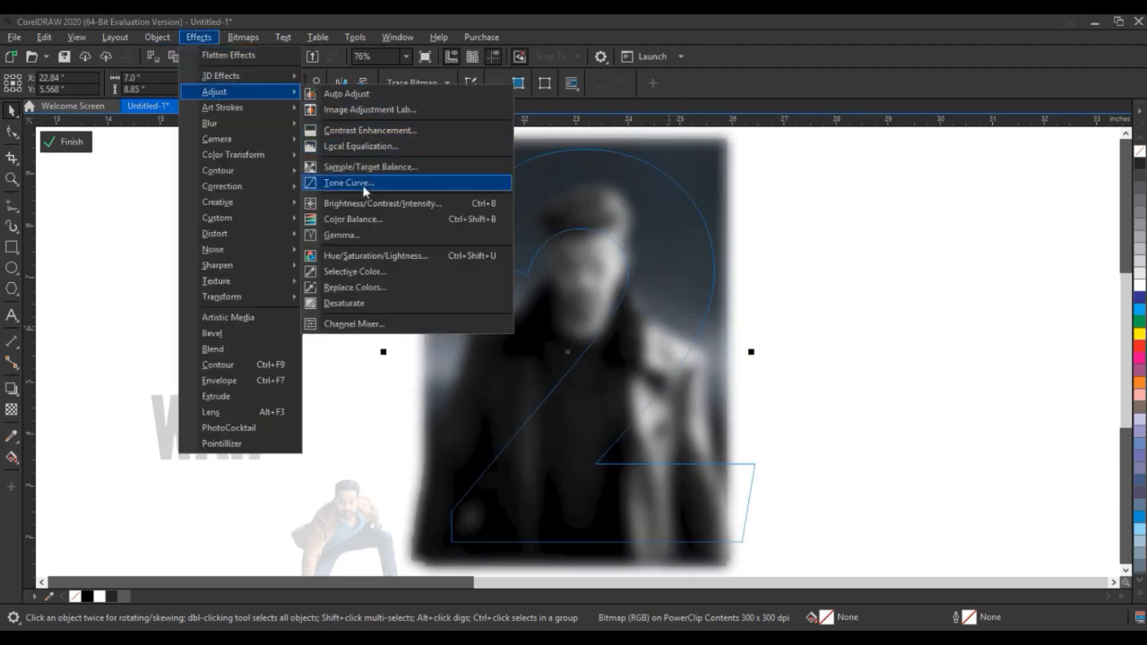
left_click(363, 205)
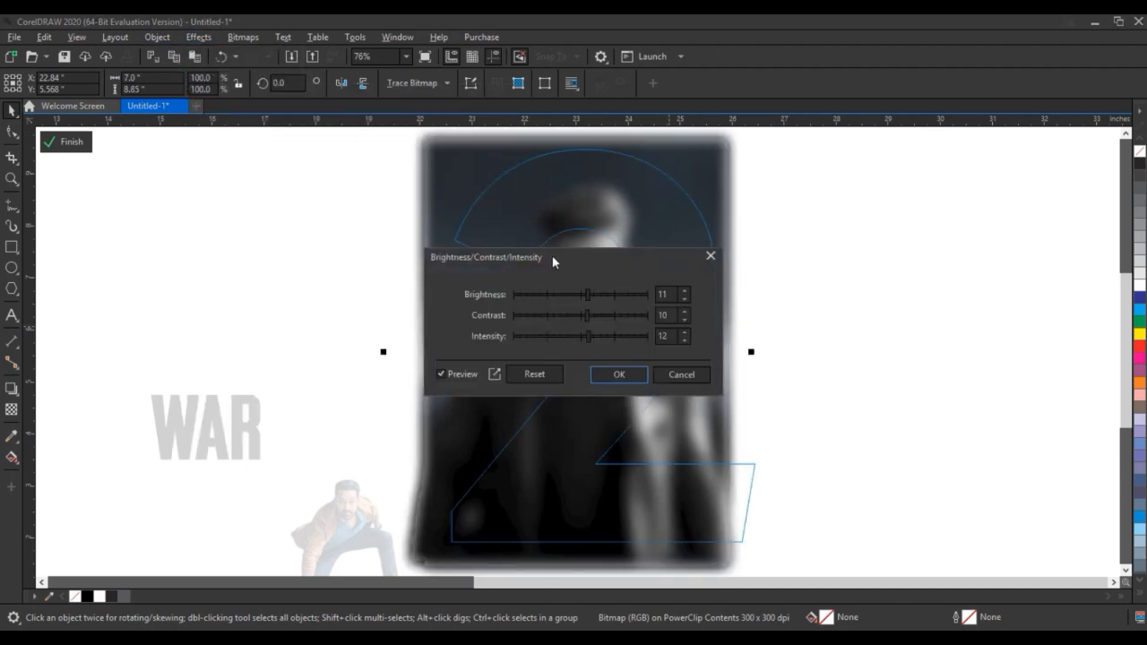
left_click_drag(553, 256, 841, 244)
left_click(890, 363)
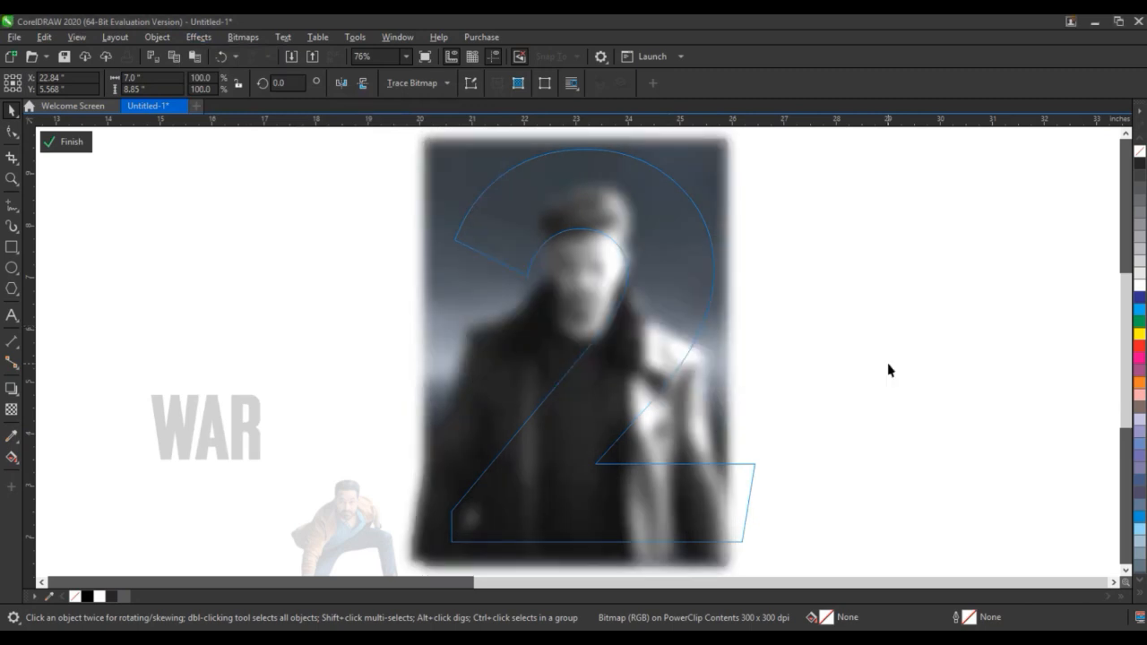
left_click(70, 142)
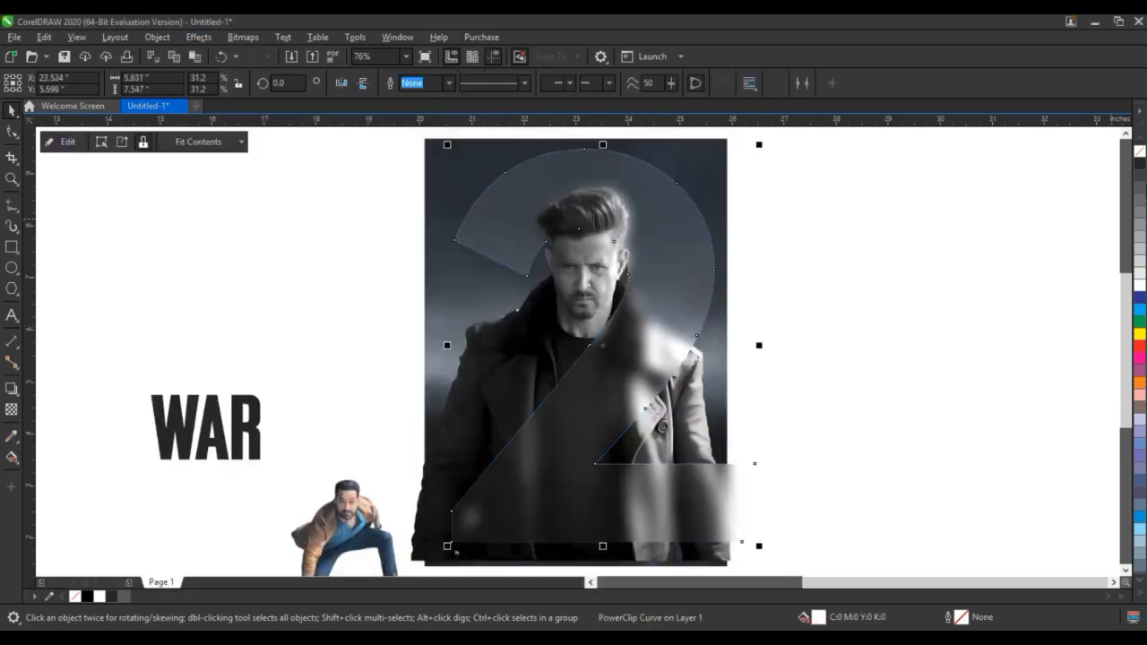
left_click(968, 270)
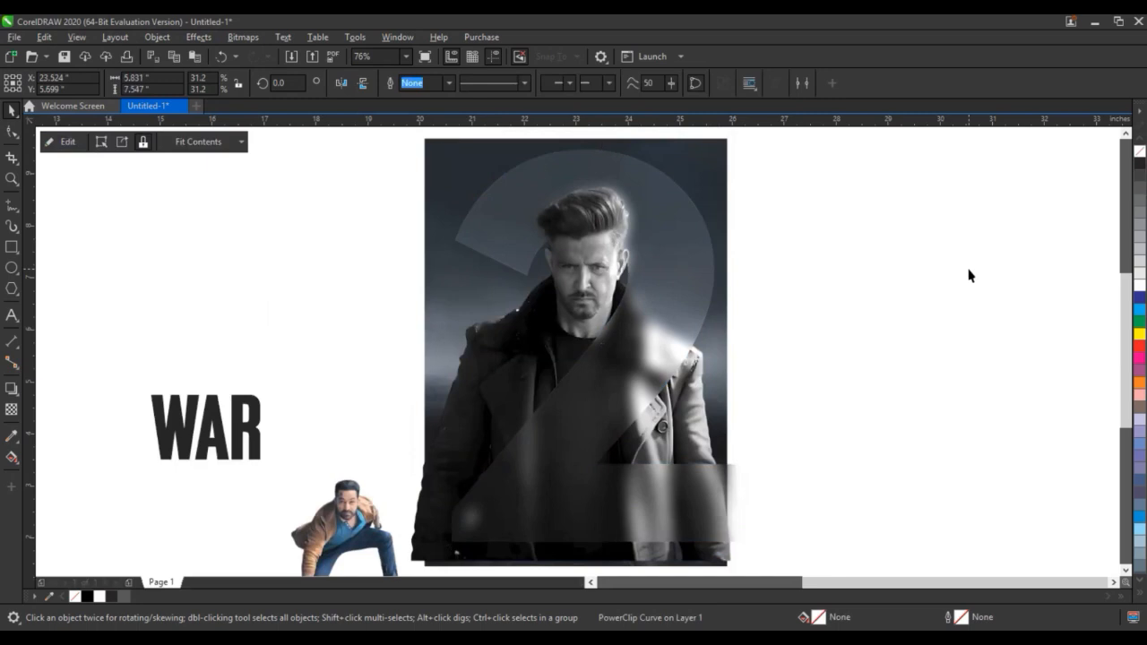
- Examine the edges of the blurred "2" around the man's head and collar up close
left_click(625, 374)
left_click(858, 364)
left_click(9, 180)
left_click_drag(455, 171, 730, 382)
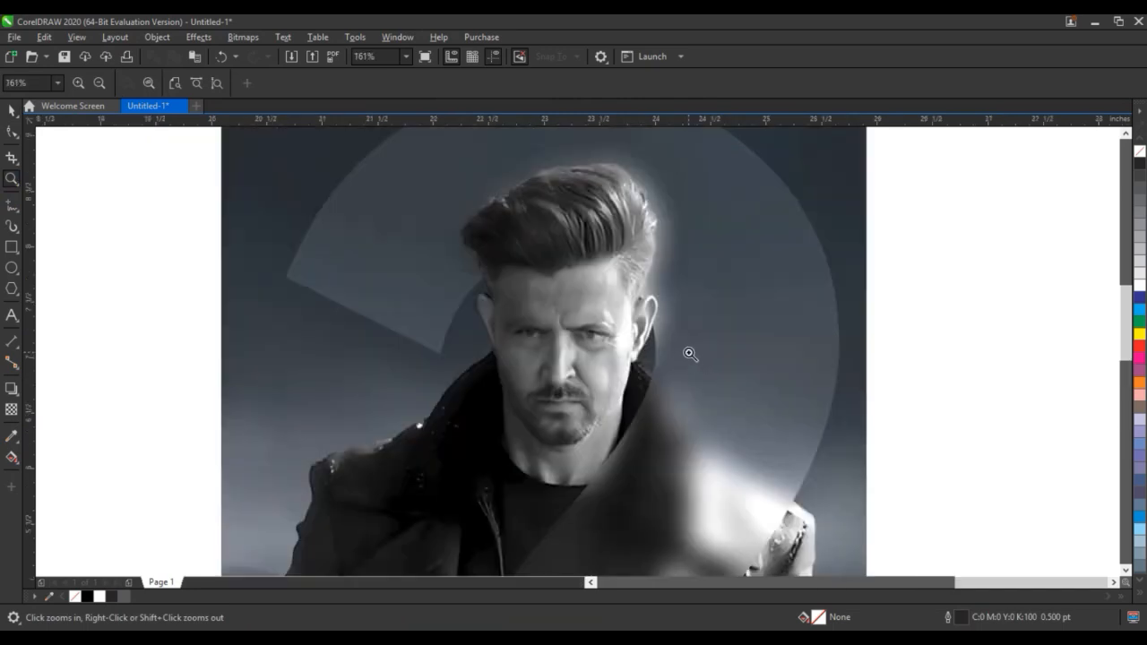
right_click(690, 355)
left_click(16, 110)
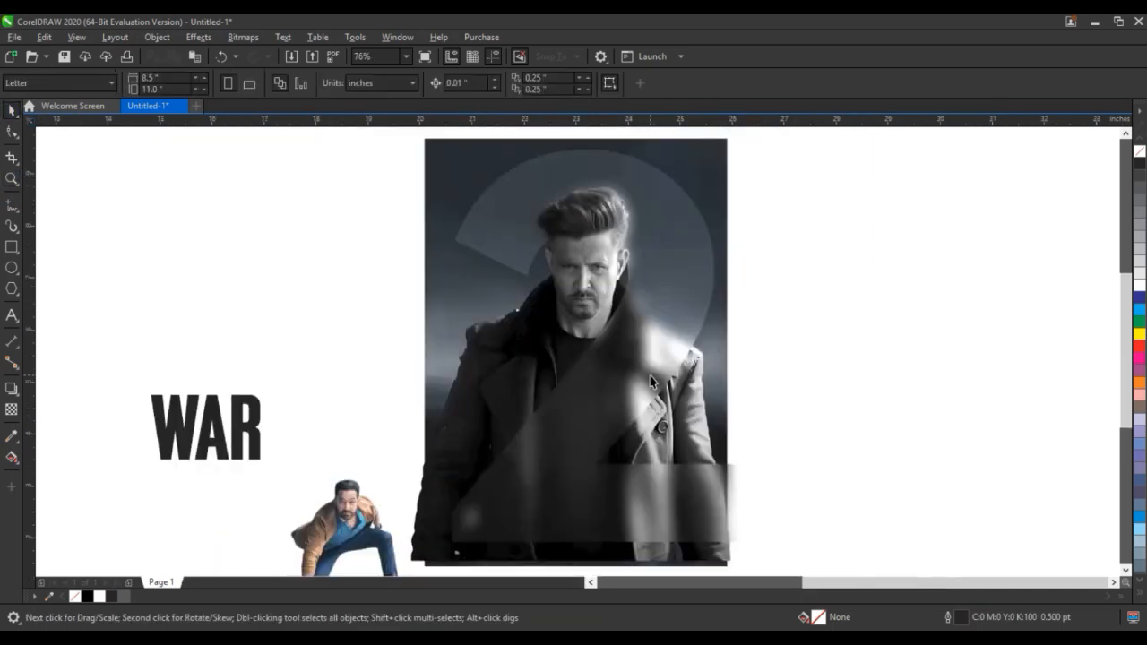
- Add a Multiply drop shadow to the "2", offset about -0.201 by -0.017 inches, with opacity 93 and feather 15
left_click(696, 333)
left_click(13, 389)
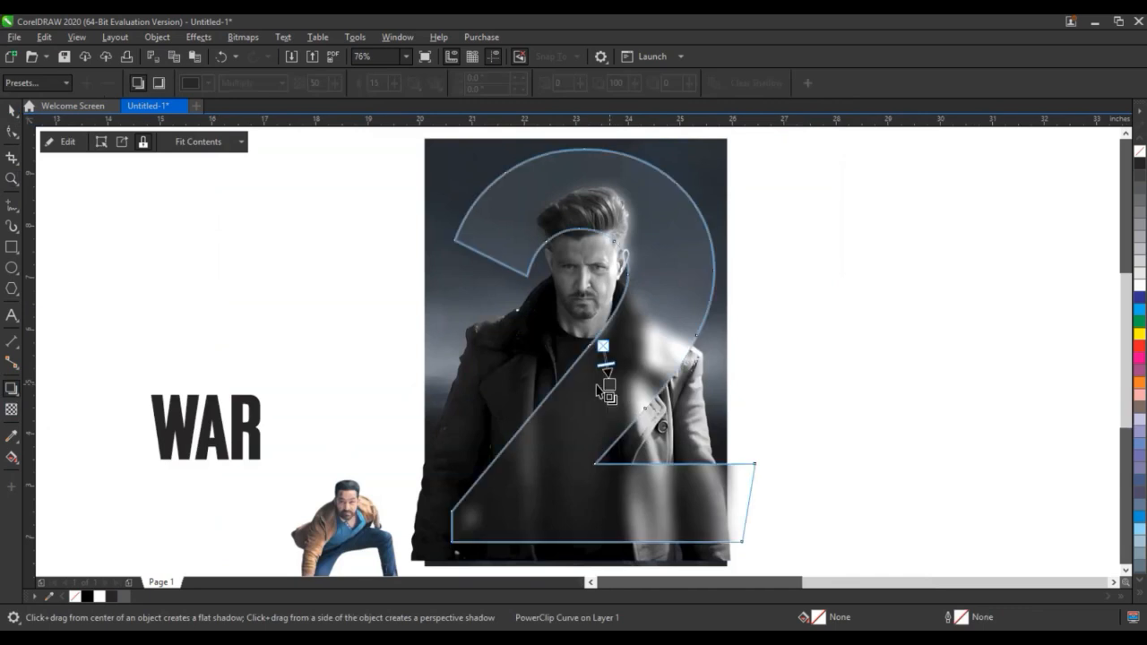
left_click_drag(602, 346, 442, 362)
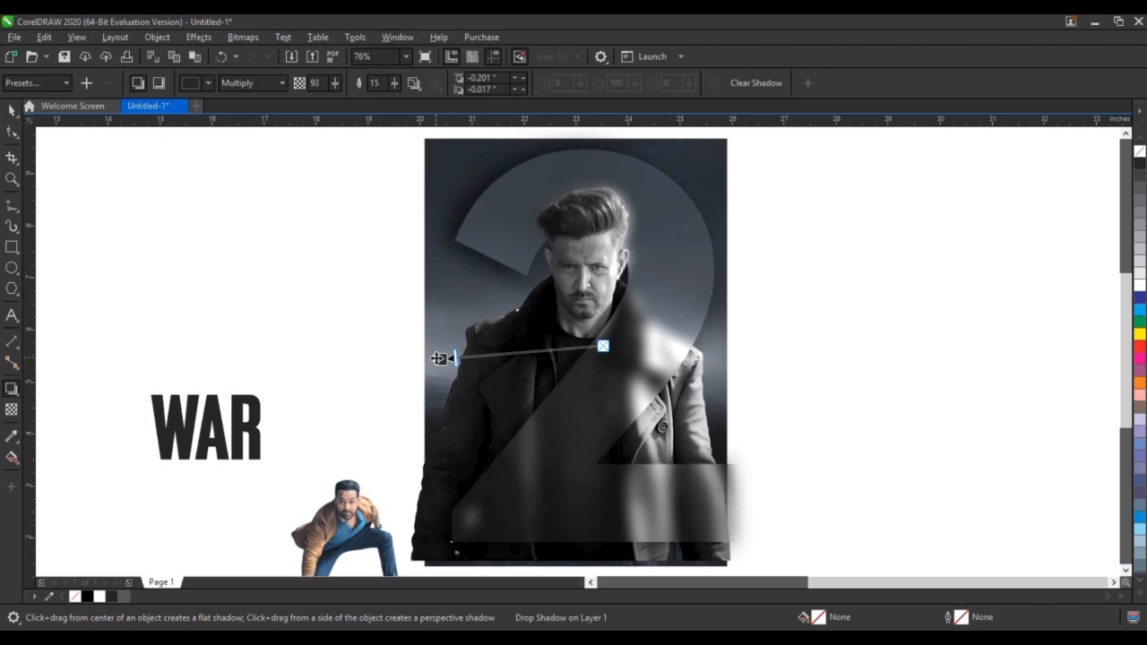
- Change the drop shadow's colour to a deeper black
left_click(208, 84)
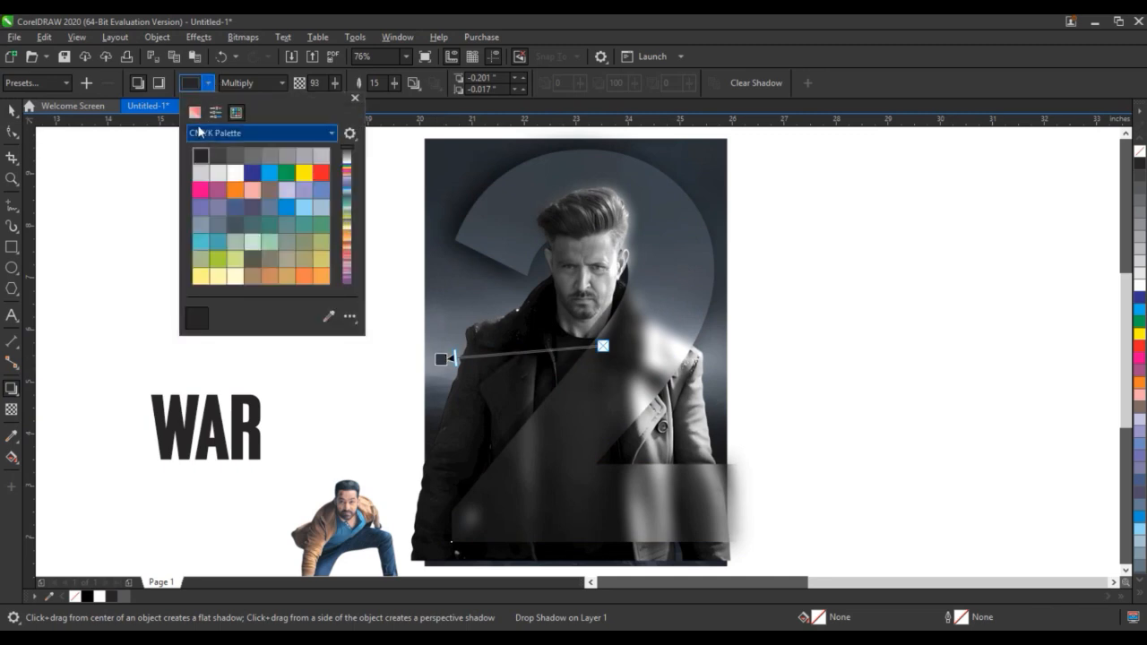
left_click(195, 115)
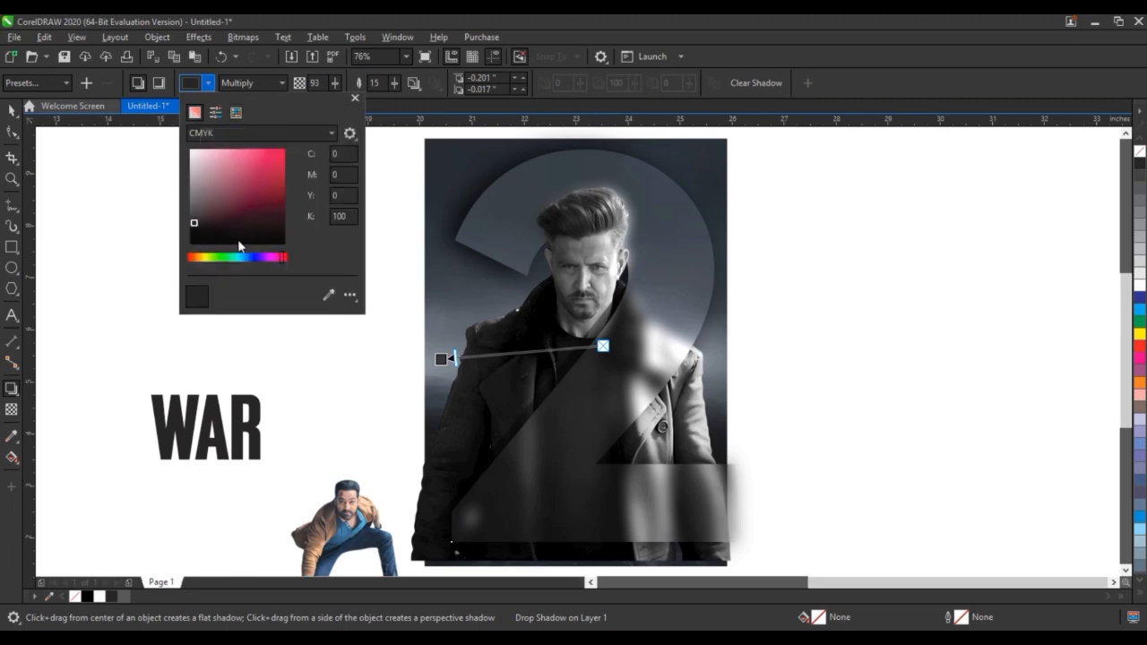
left_click(382, 257)
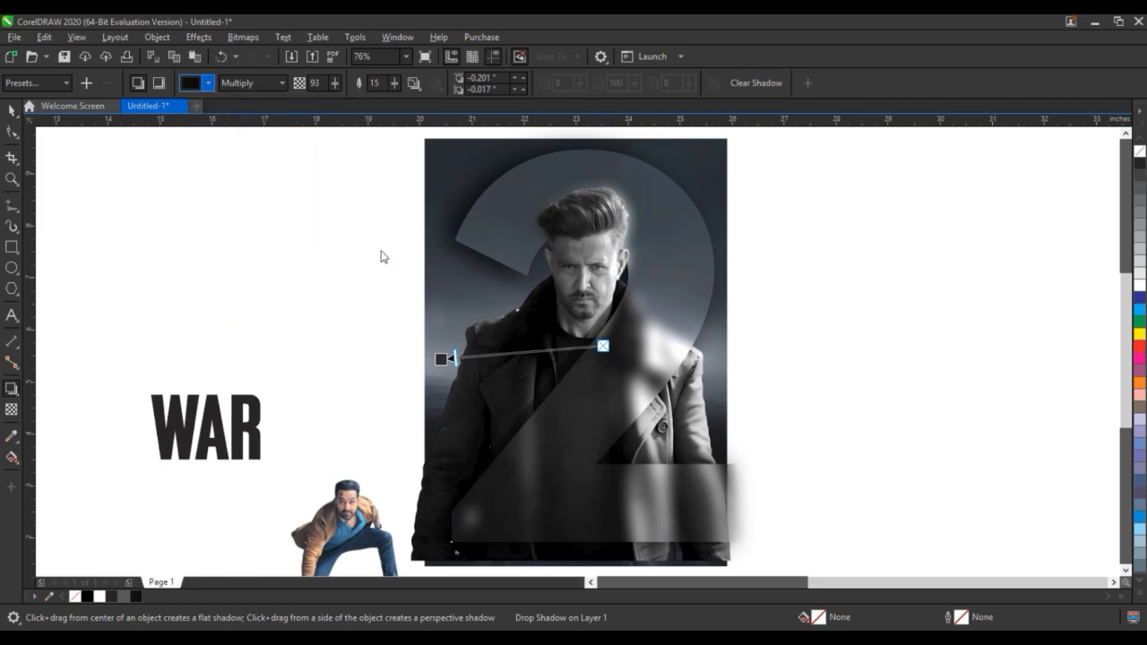
left_click(10, 111)
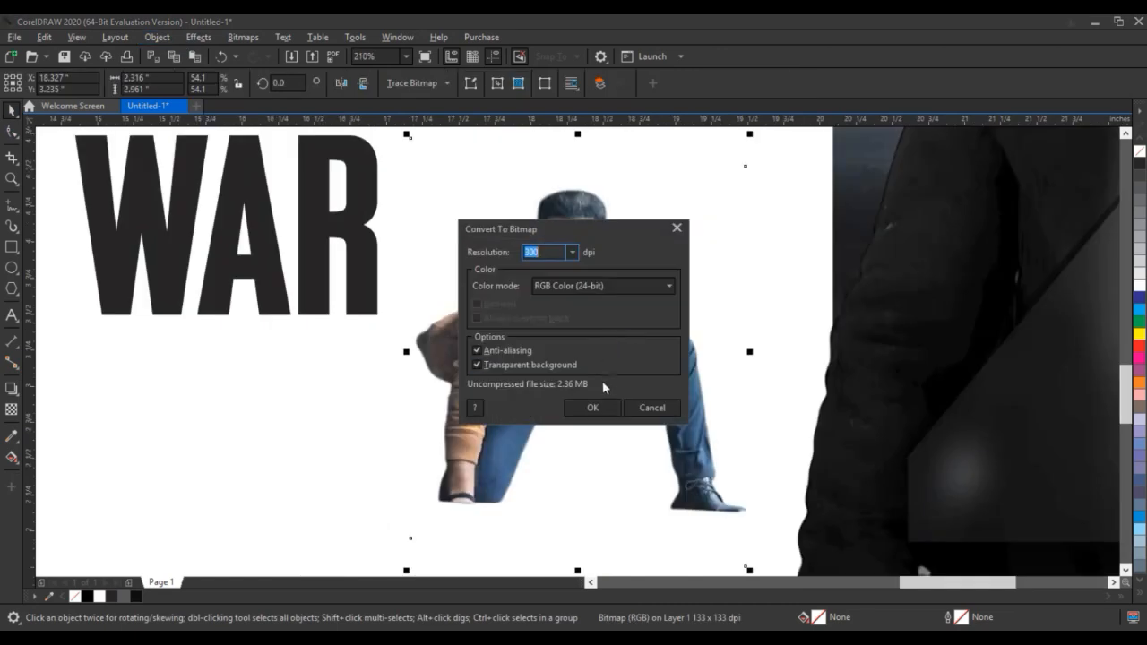
- Convert the crouching man's cutout to a grayscale bitmap at 300 dpi
left_click(573, 287)
left_click(573, 328)
left_click(581, 408)
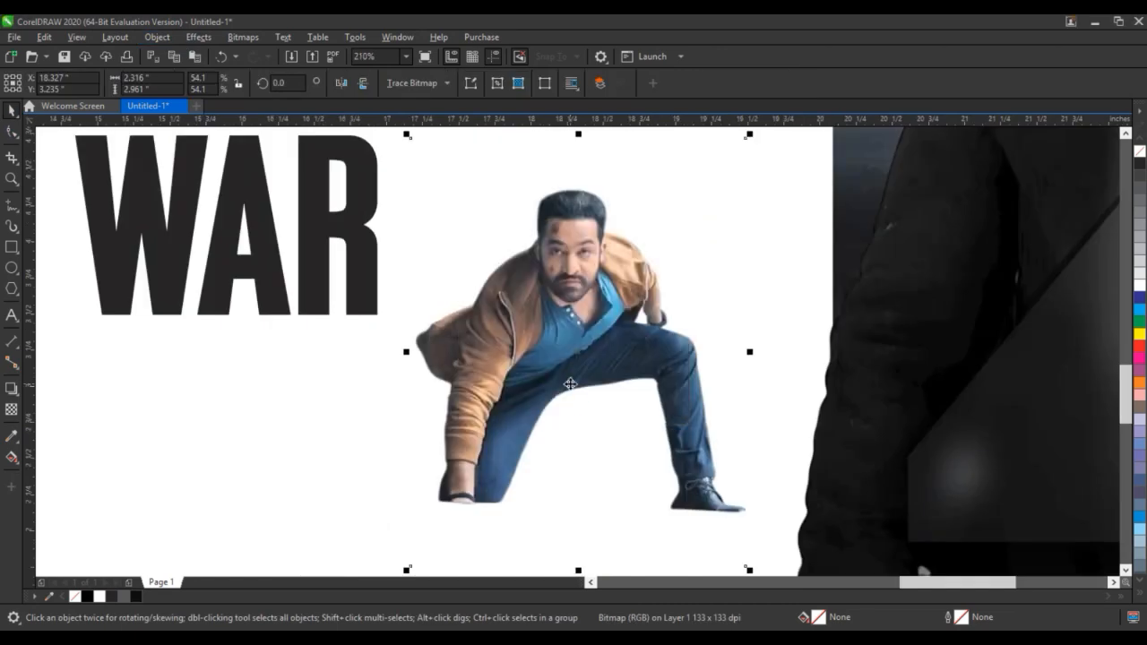
- Place the crouching man in front of the "2" at the poster's lower middle and enlarge the cutout to about 3.769 by 4.821 inches
scroll(374, 326, "down", 2)
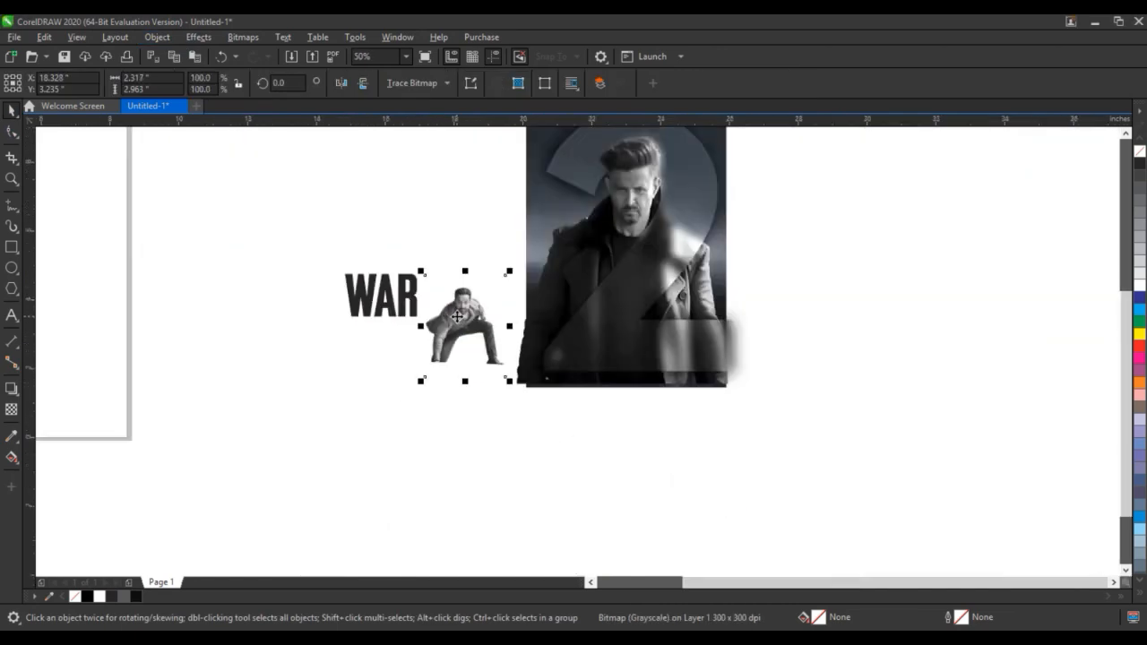
left_click_drag(458, 318, 594, 318)
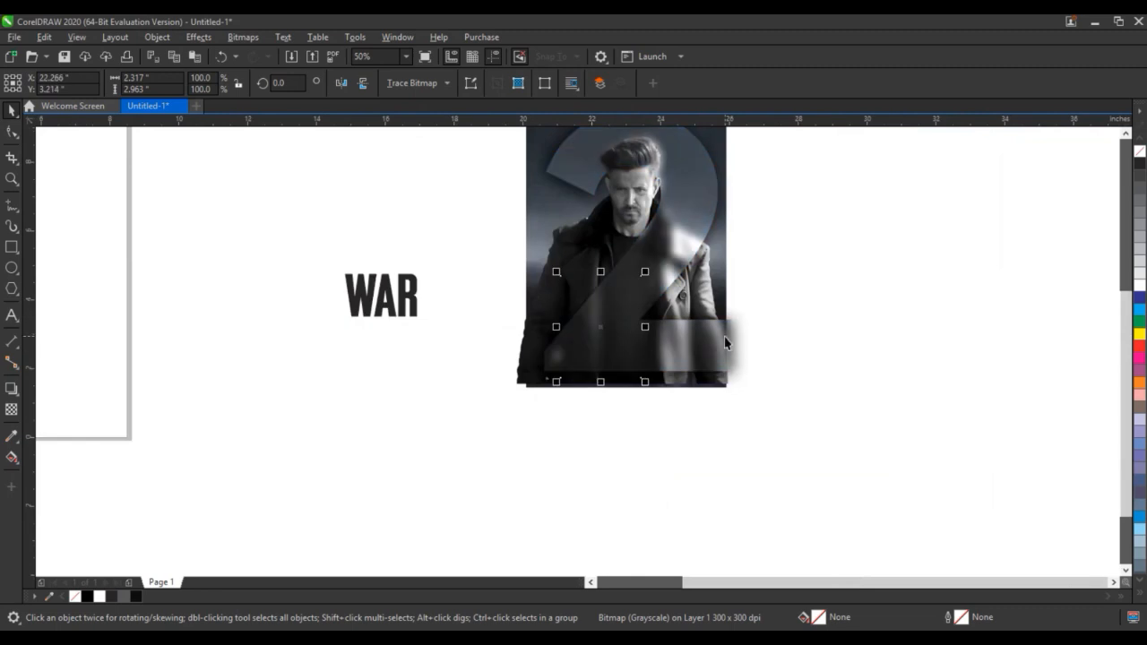
left_click(724, 343, "shift")
scroll(726, 343, "up", 1)
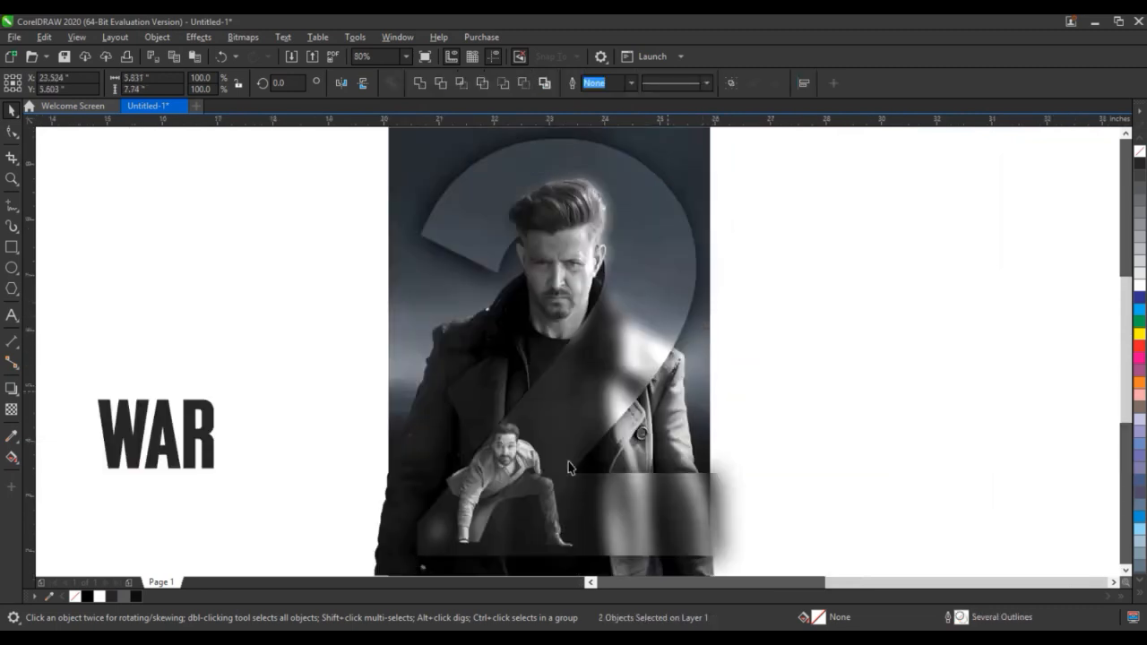
left_click(569, 462)
left_click_drag(576, 400, 650, 301)
left_click_drag(553, 444, 551, 463)
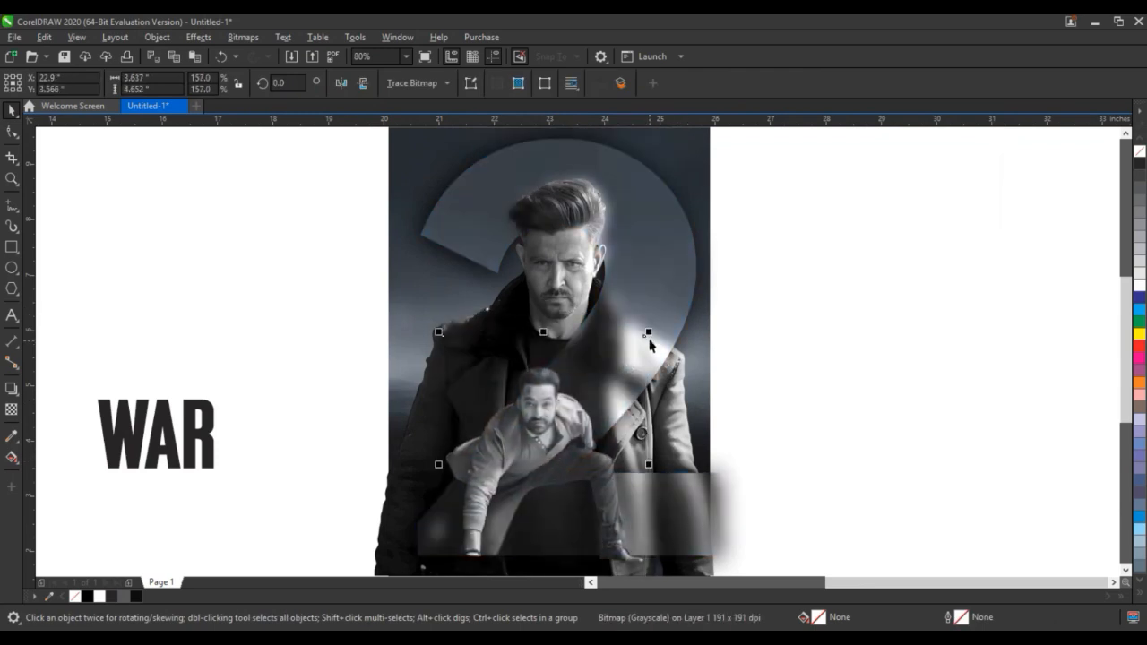
left_click_drag(650, 332, 665, 320)
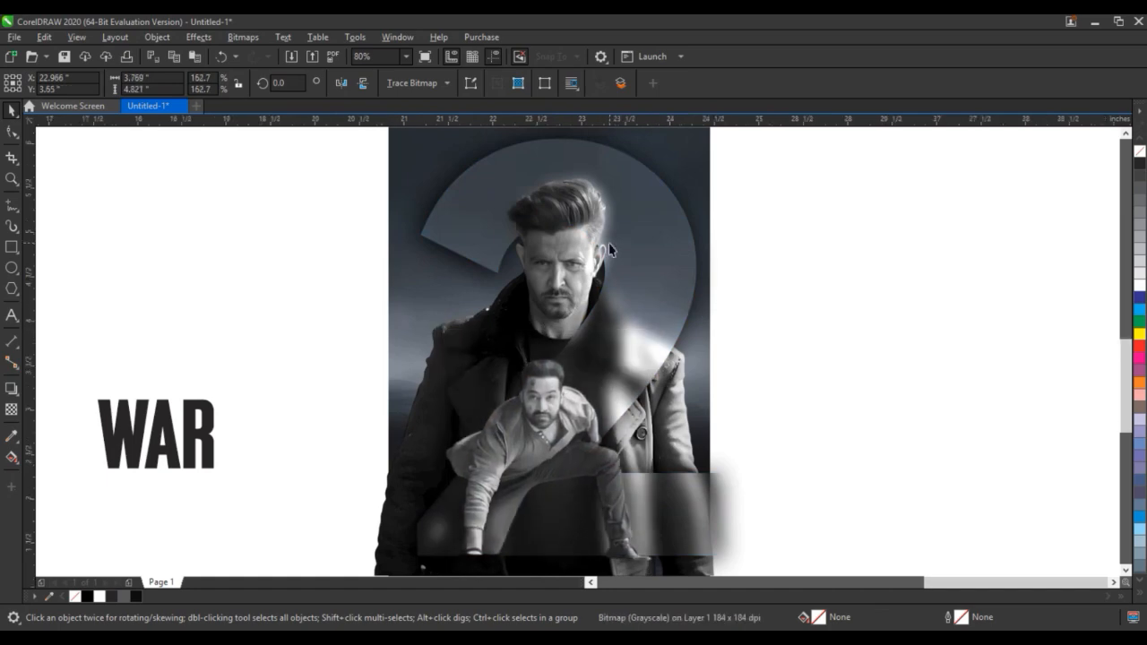
- Adjust the crouching man's bitmap to contrast 35, with brightness and intensity reset to 0
key("shift+F2")
left_click(199, 37)
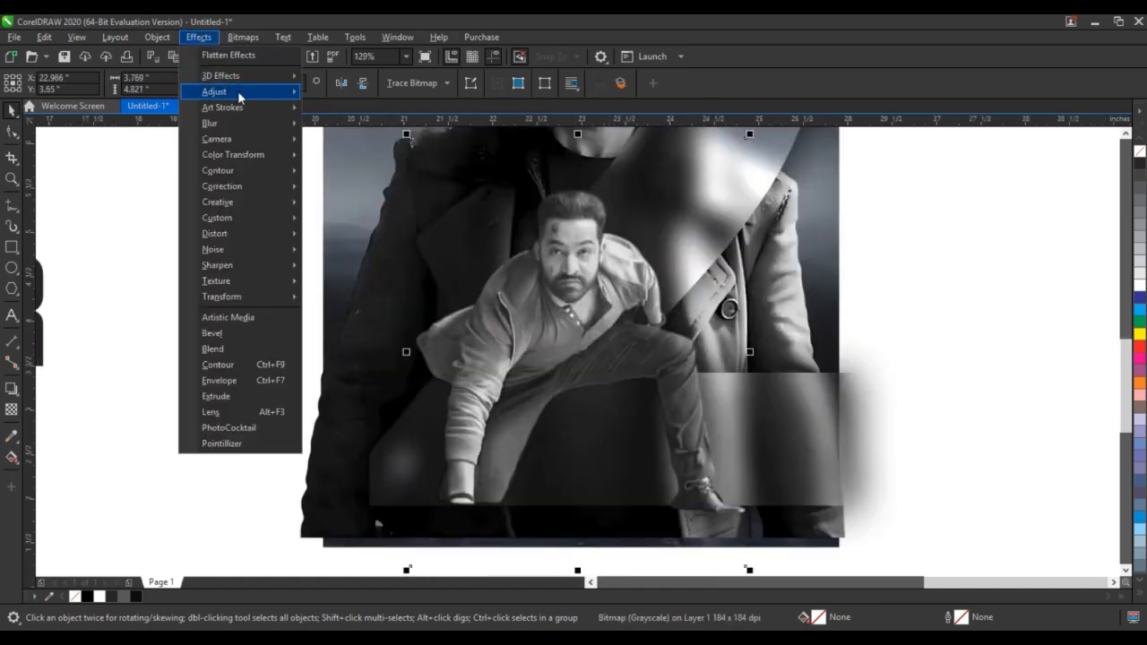
mouse_move(237, 92)
left_click(380, 204)
left_click_drag(551, 252, 880, 238)
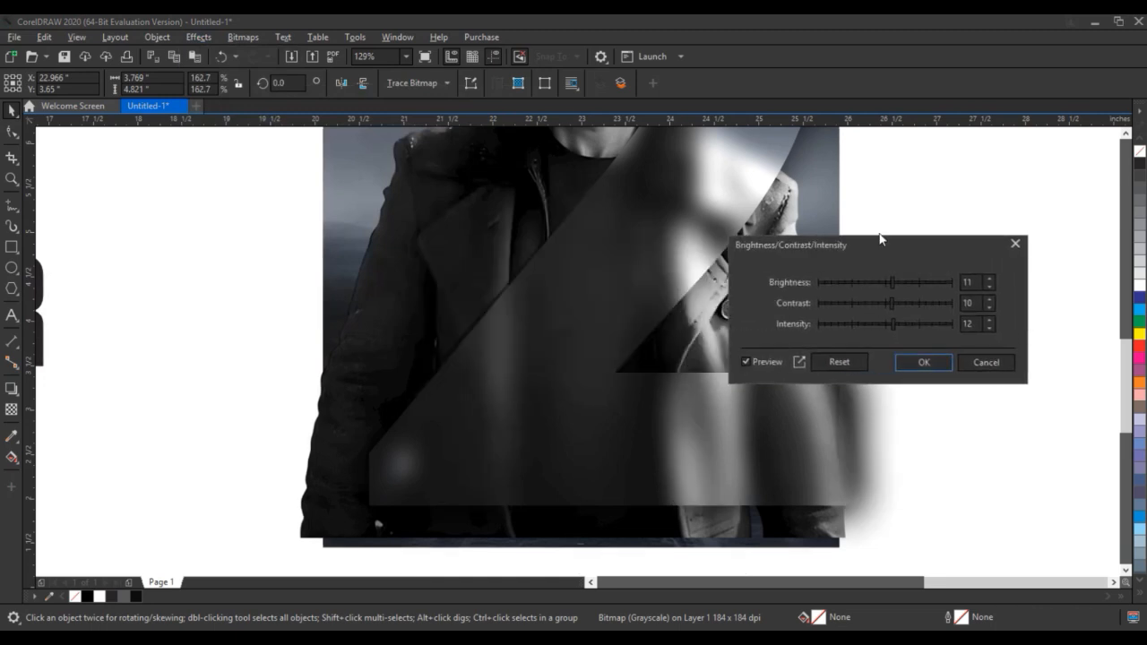
left_click(840, 362)
left_click_drag(886, 303, 911, 309)
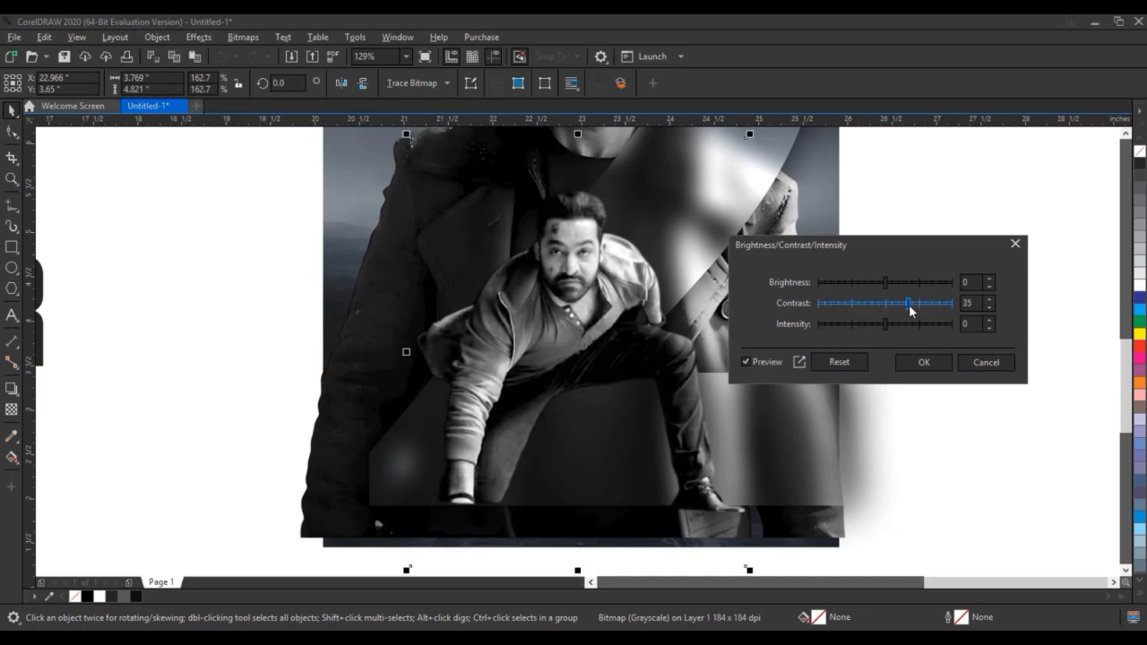
left_click(924, 362)
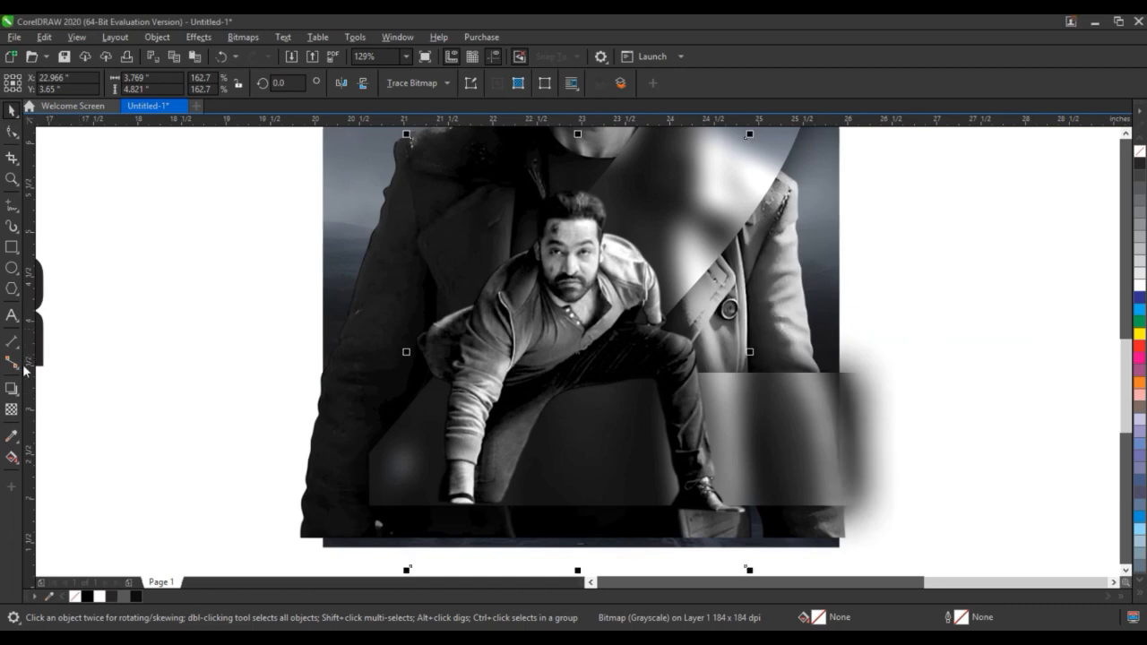
- Convert the contrast-adjusted crouching man again into a 300 dpi grayscale bitmap
left_click(11, 388)
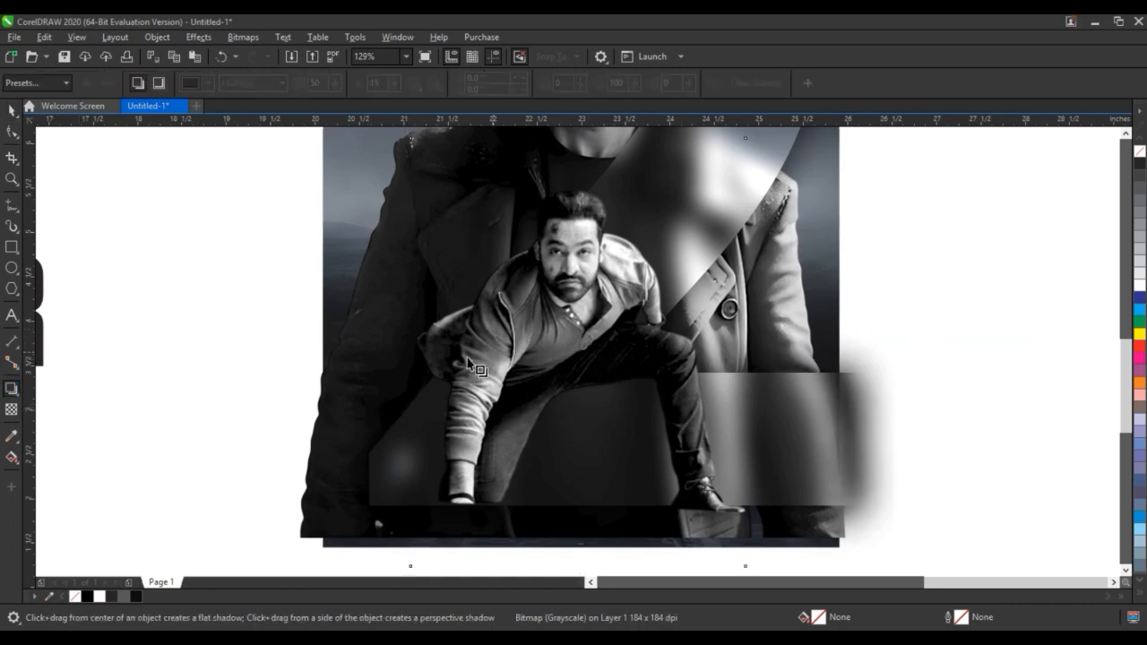
left_click(11, 109)
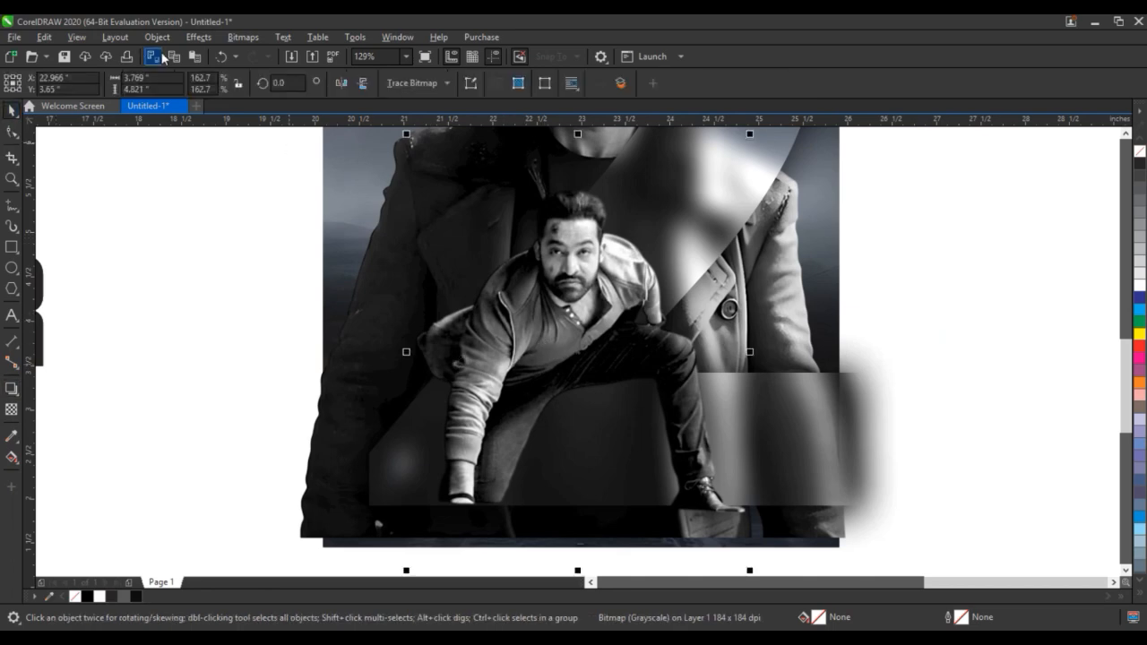
left_click(242, 37)
key("Escape")
left_click(579, 405)
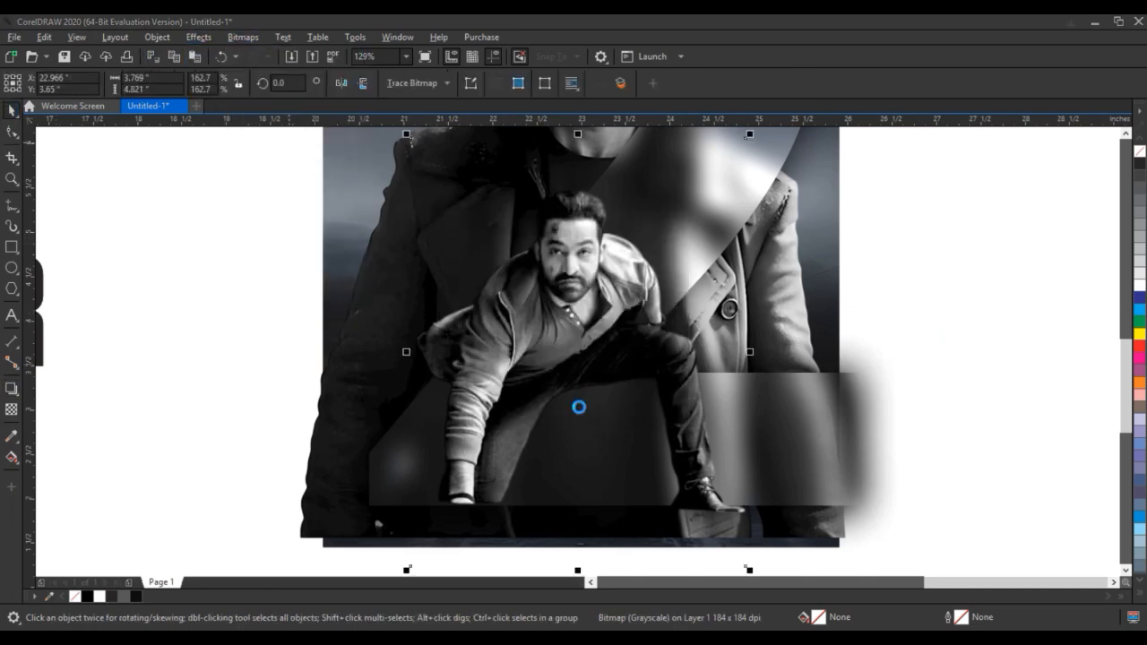
- Add a Multiply drop shadow to the crouching man, offset -0.241 by -0.042 inches with opacity 77 and feather 15, and break it apart
left_click(11, 393)
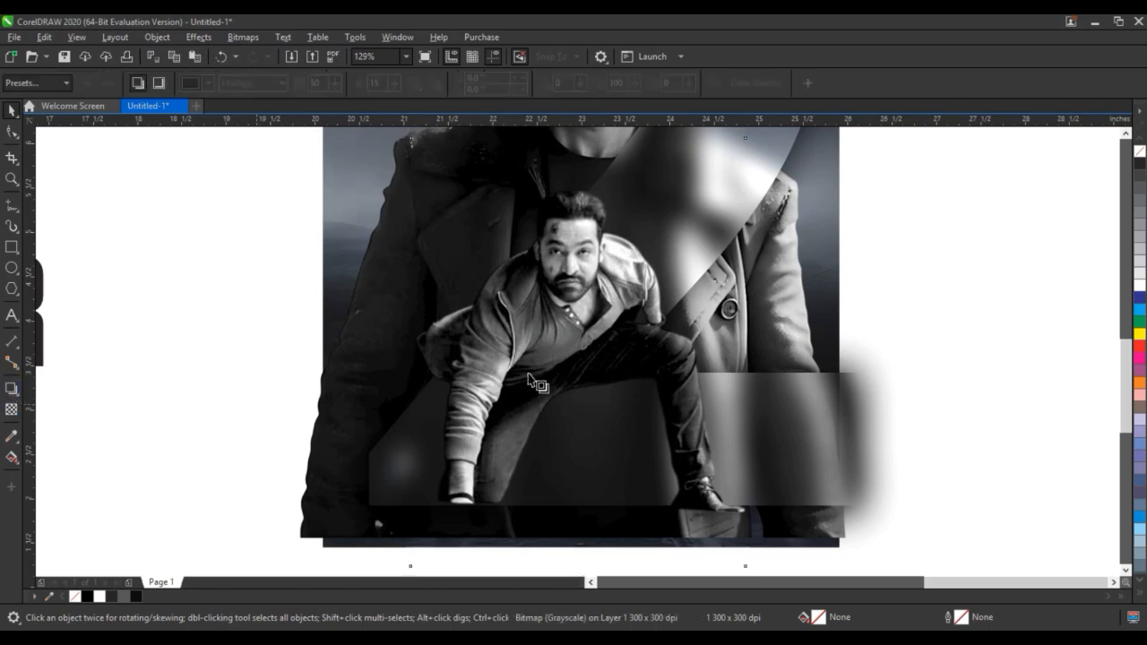
left_click_drag(578, 351, 390, 385)
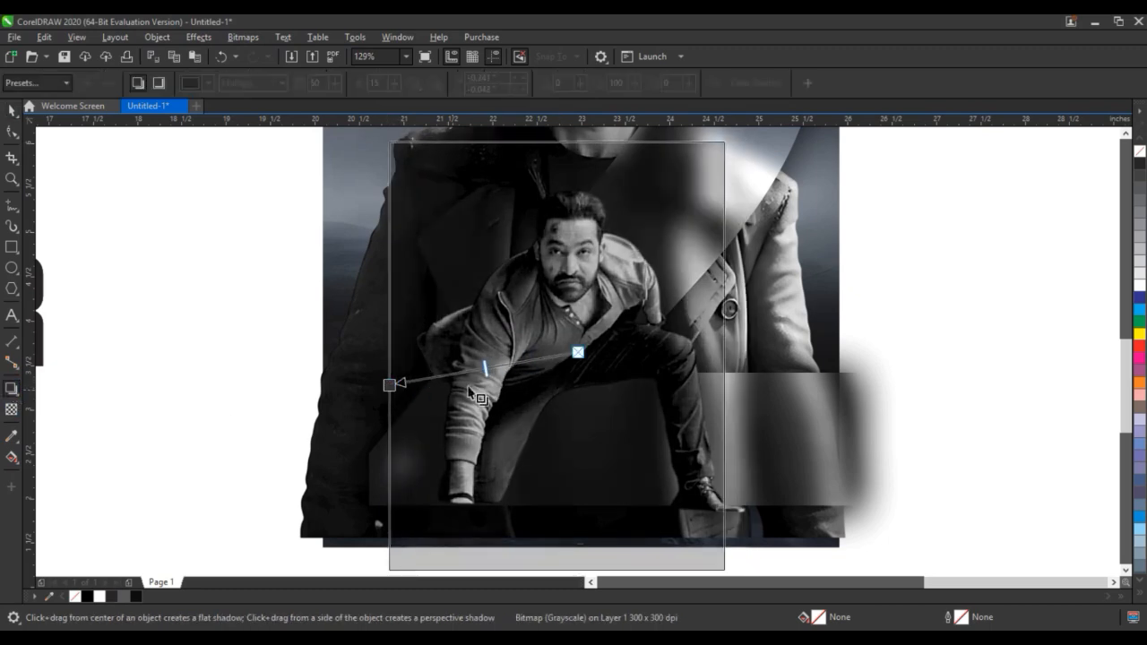
left_click_drag(484, 366, 443, 374)
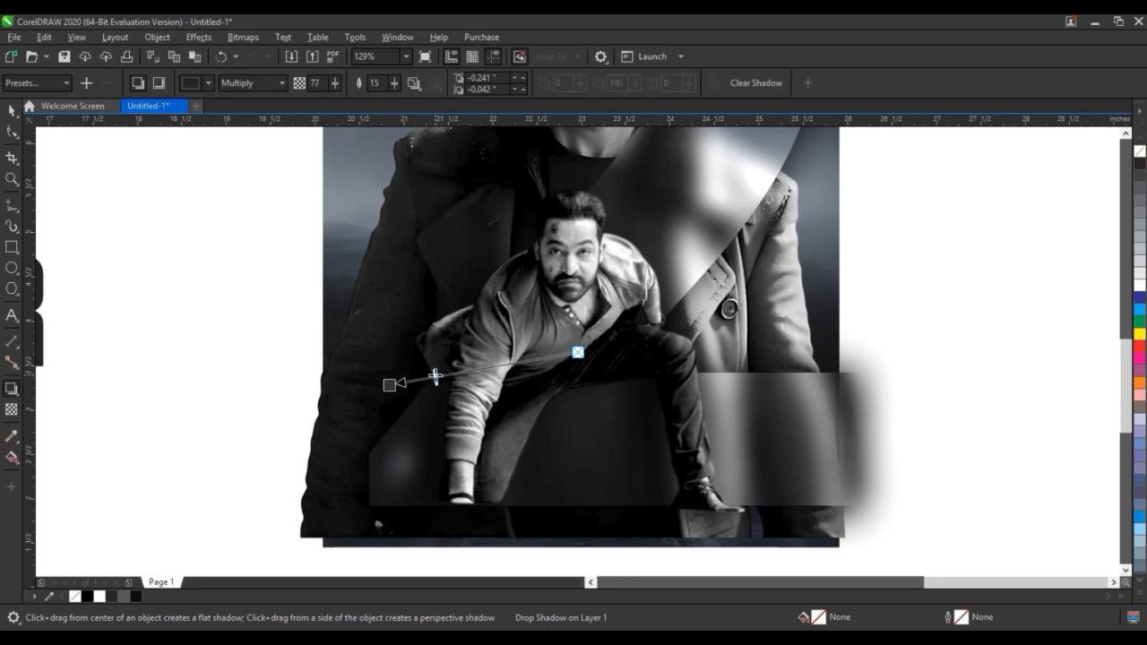
left_click(11, 109)
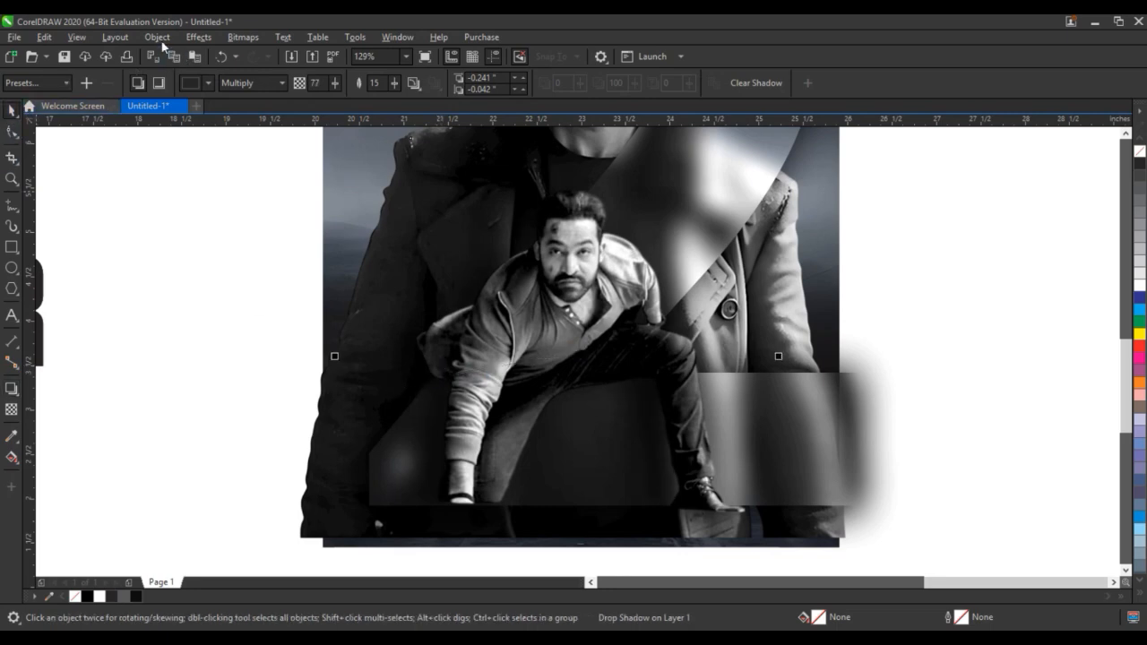
left_click(157, 37)
left_click(217, 367)
scroll(732, 520, "down", 2)
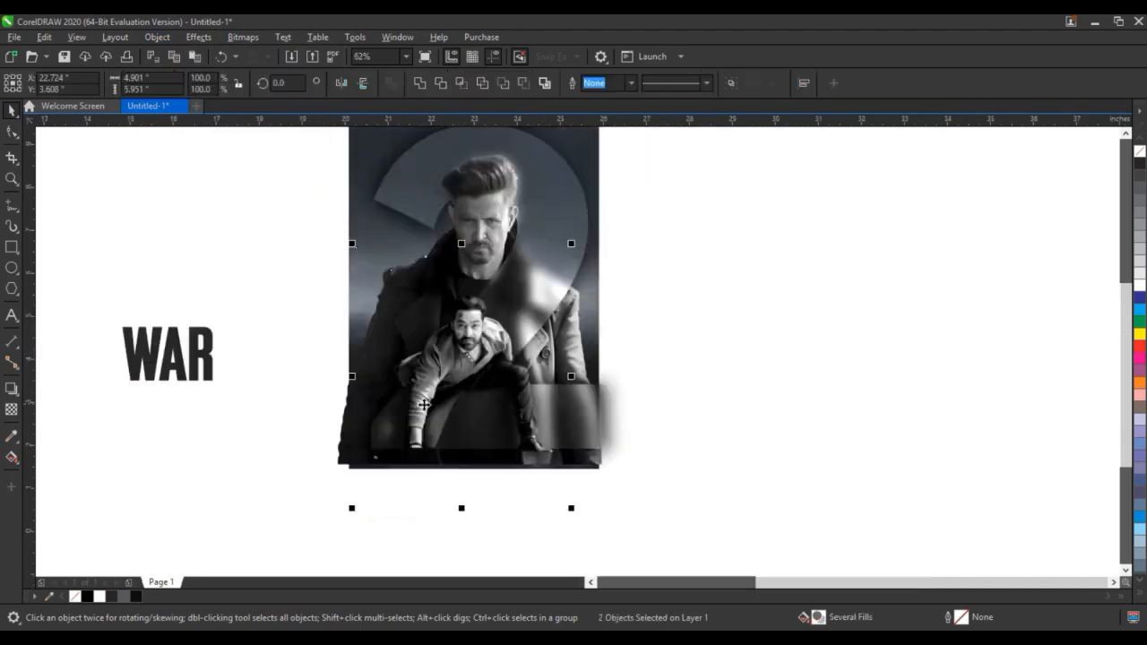
- Place both actors, the "2" and their separated shadows inside the poster background's PowerClip and finish editing it
left_click_drag(732, 520, 301, 256)
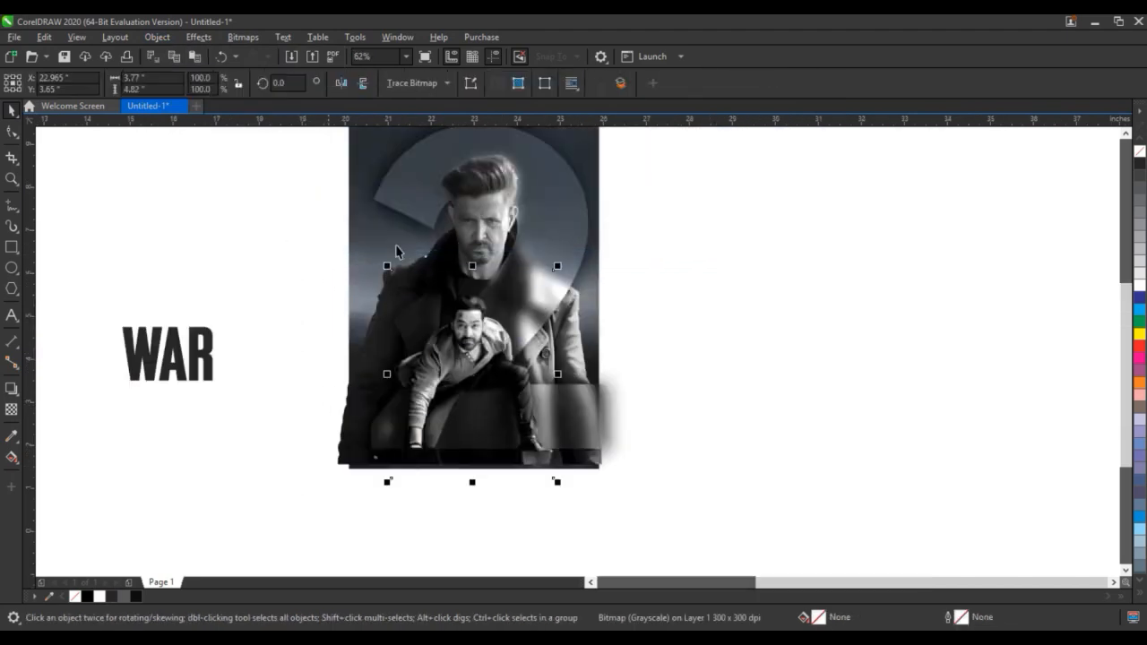
left_click(1125, 151)
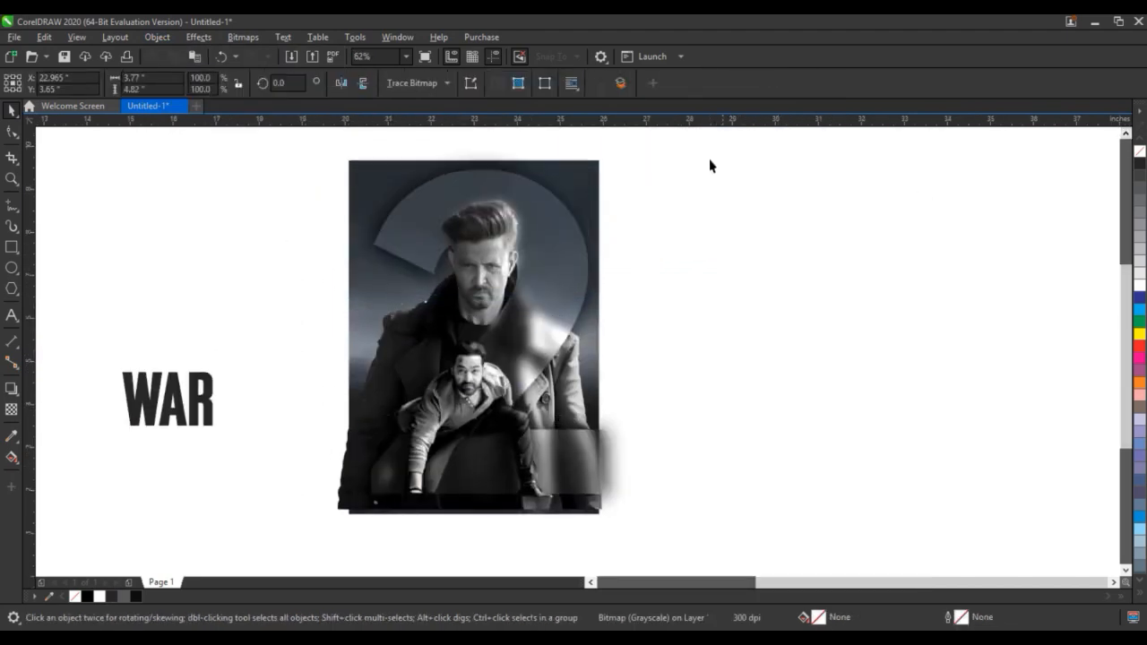
left_click_drag(710, 147, 301, 541)
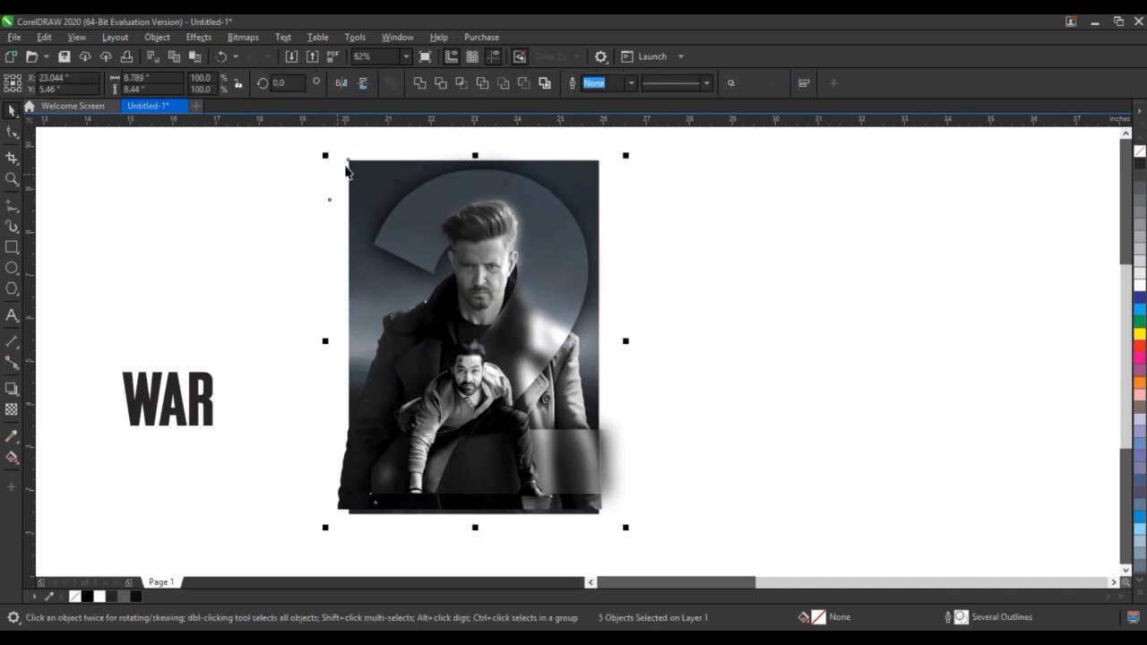
left_click(353, 162, "shift")
left_click(354, 162, "shift")
left_click(290, 171)
left_click_drag(369, 151, 370, 151)
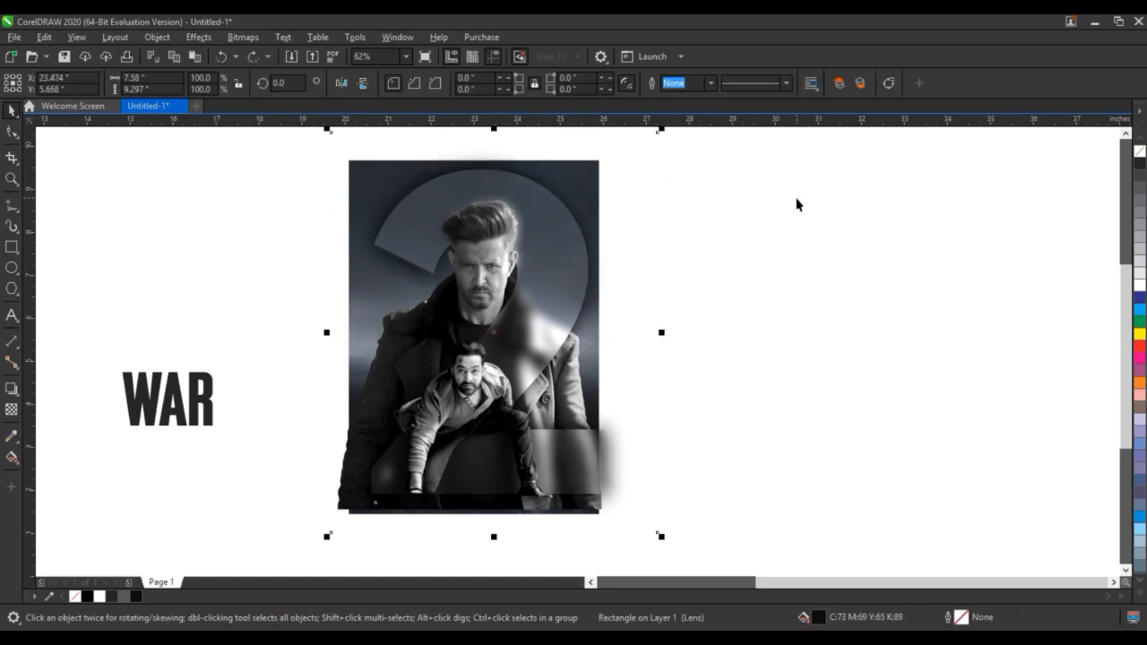
double_click(482, 389)
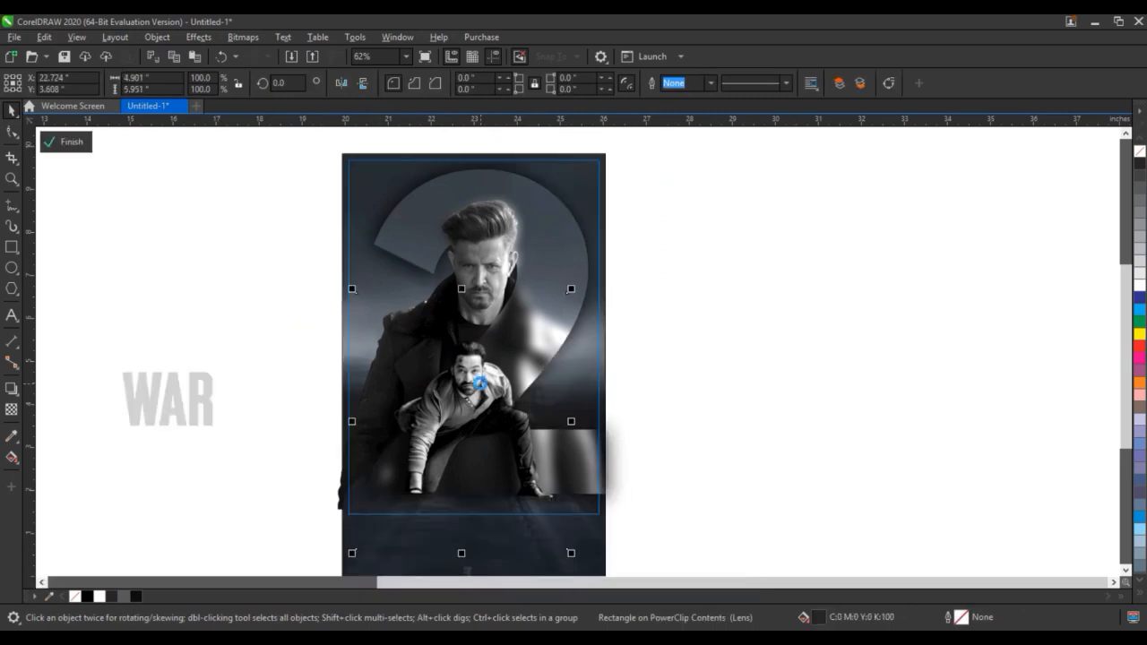
left_click(618, 386, "ctrl")
key("F4")
key("Escape")
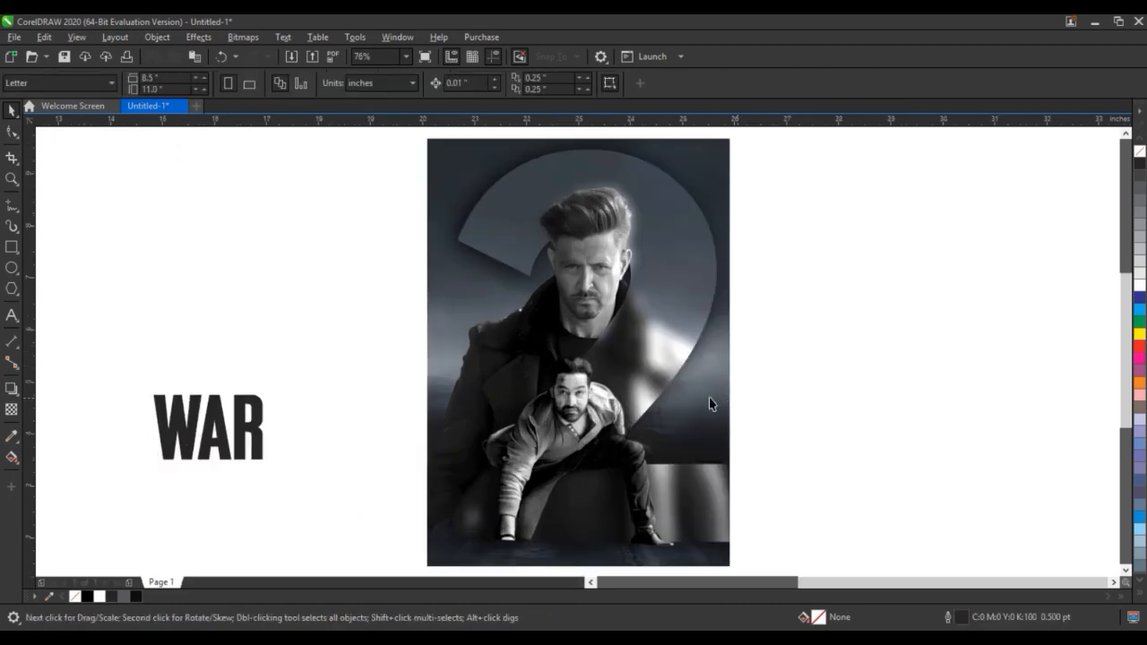
- Extend the poster frame's lower edge downward by about 0.455 inches with the Shape tool
left_click(707, 402)
left_click(12, 135)
left_click_drag(786, 536, 428, 498)
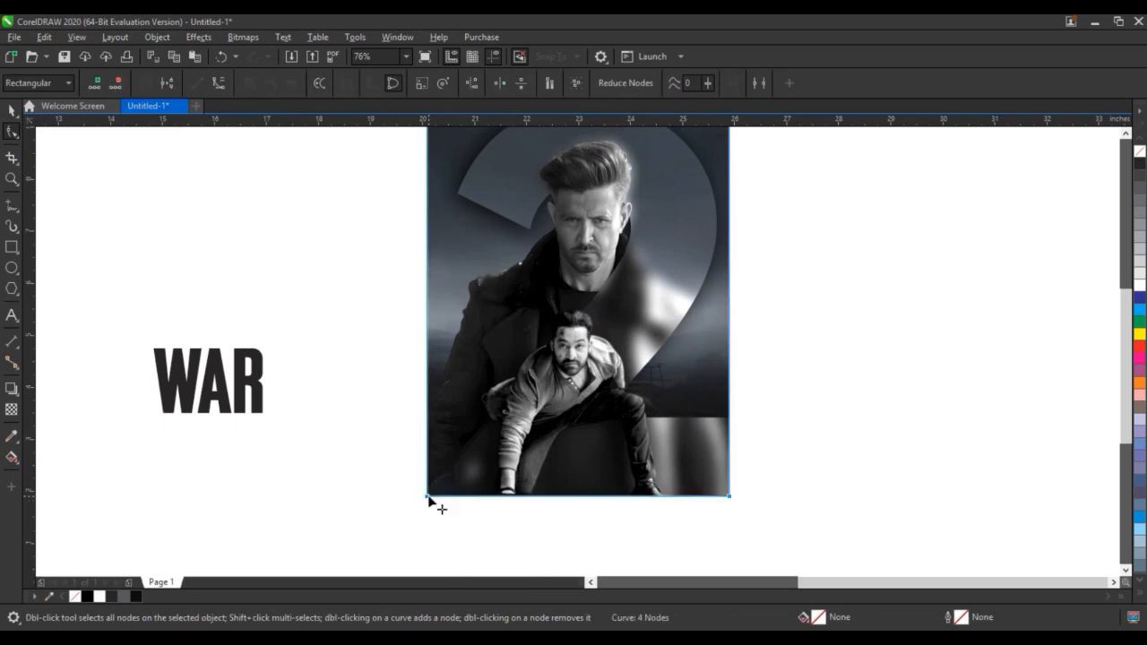
key("ctrl+z")
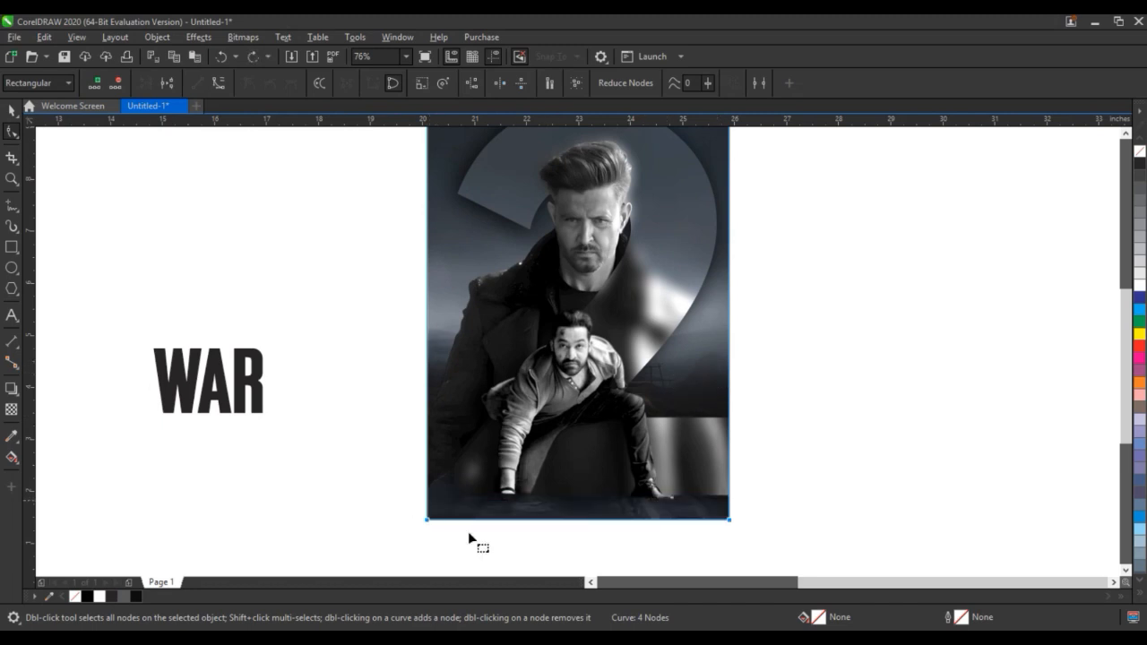
left_click_drag(729, 520, 731, 544)
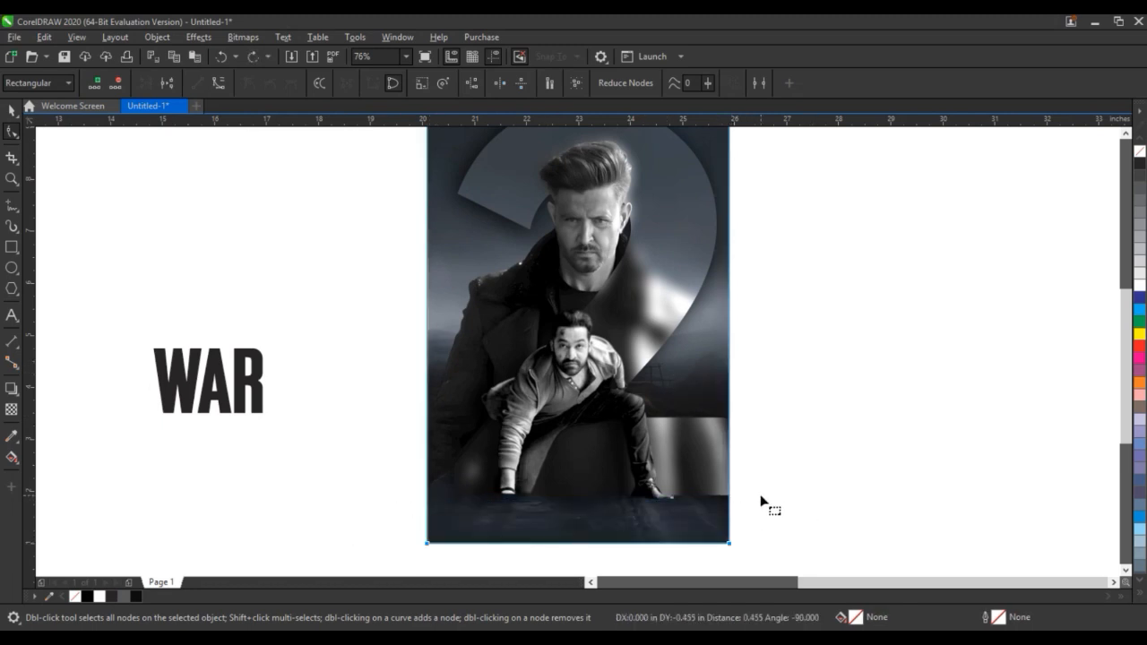
left_click(11, 111)
left_click(682, 337)
key("shift+F2")
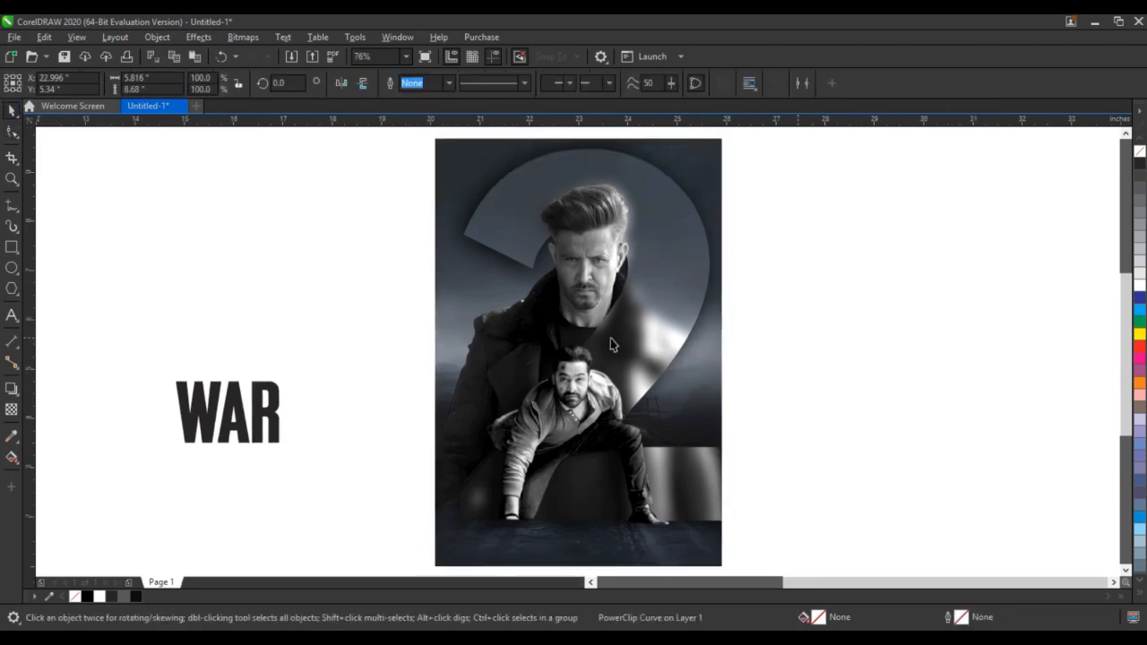
- Extend the red WAR title in the Command Blast font so that it reads "WAR-II"
key("Escape")
left_click(12, 178)
left_click_drag(370, 213, 776, 508)
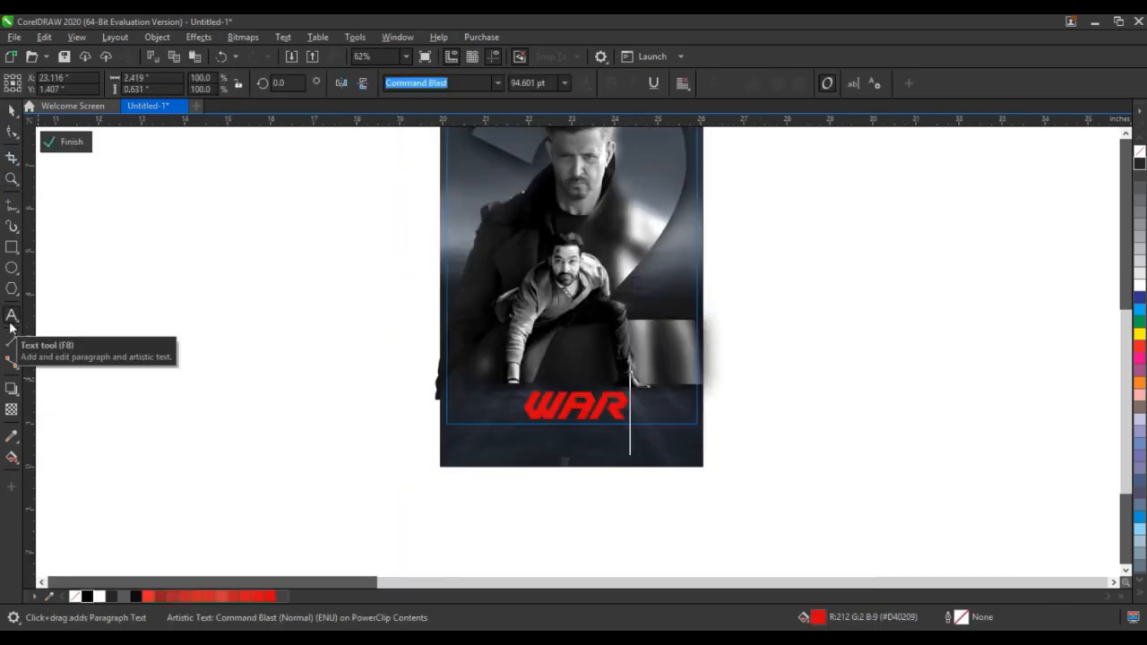
type("II")
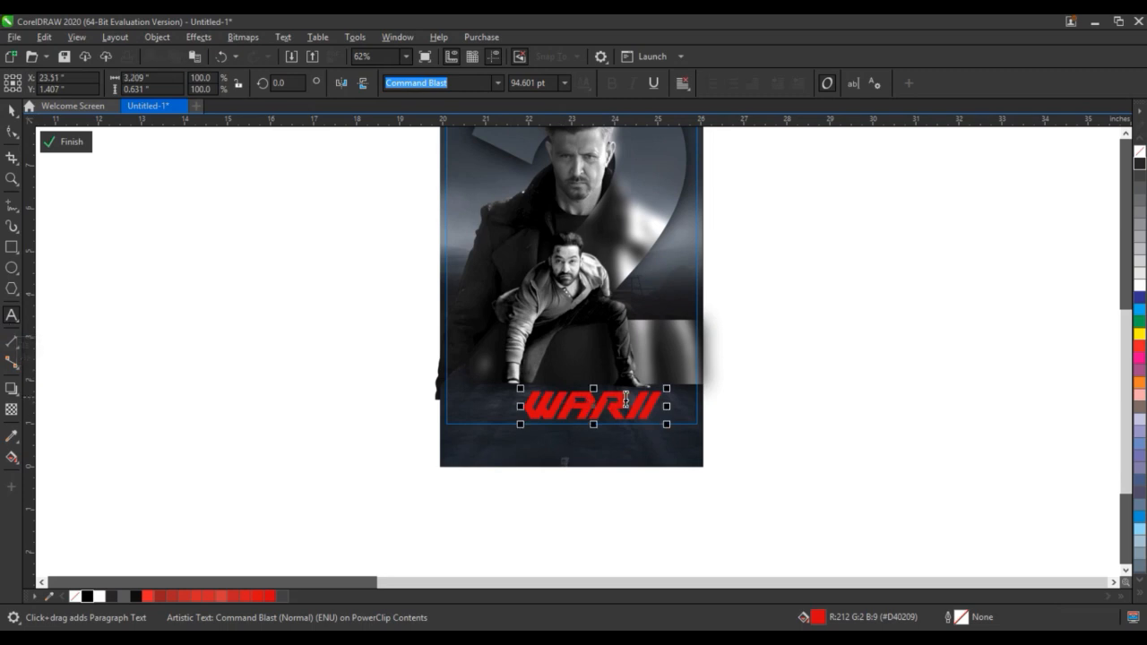
left_click(626, 401)
type("-")
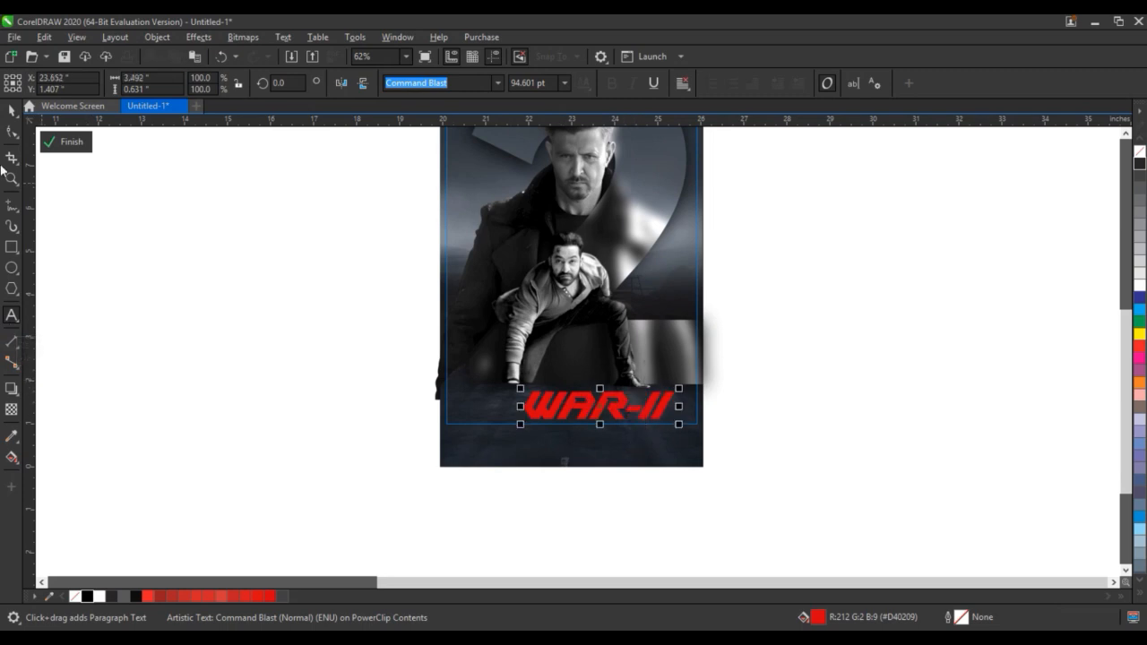
- Centre the WAR-II title beneath the crouching man and finish editing the PowerClip
left_click_drag(601, 407, 573, 406)
left_click(724, 459, "ctrl")
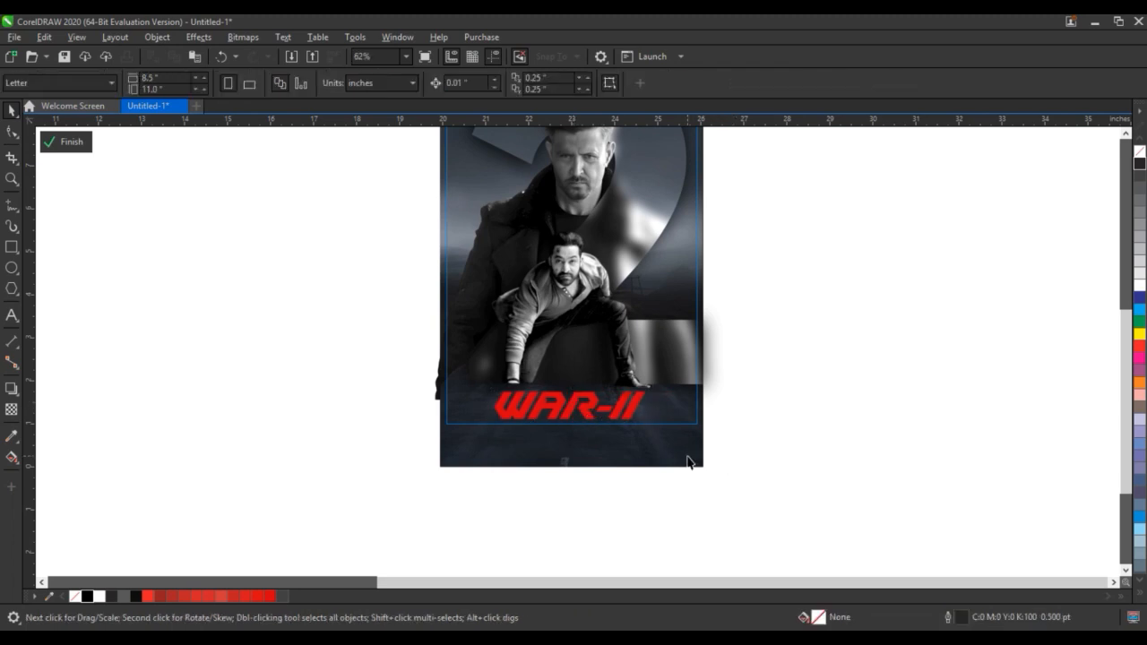
key("shift+F2")
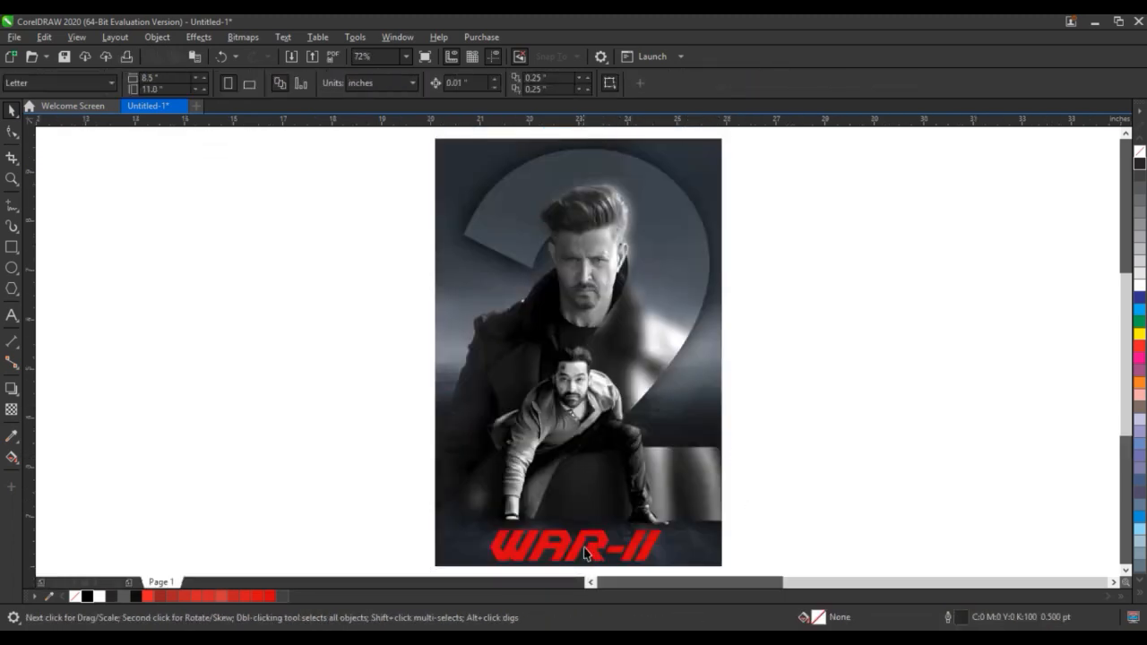
left_click(804, 524)
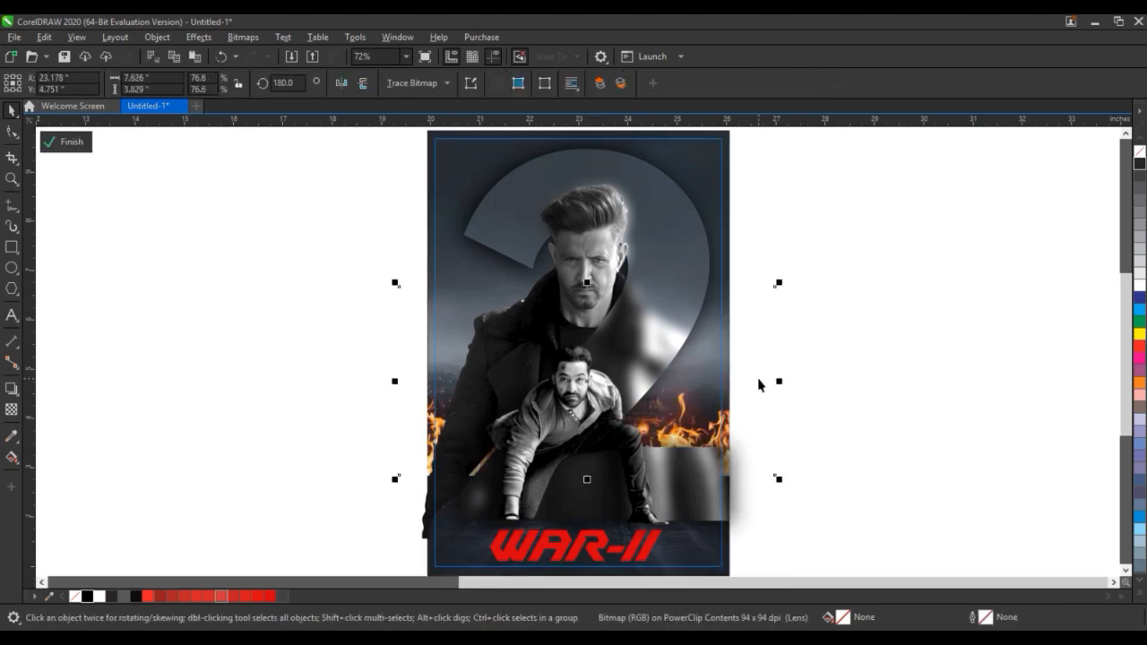
- Move the flames up about 0.17 inches inside the poster's PowerClip and finish editing it
left_click(759, 369)
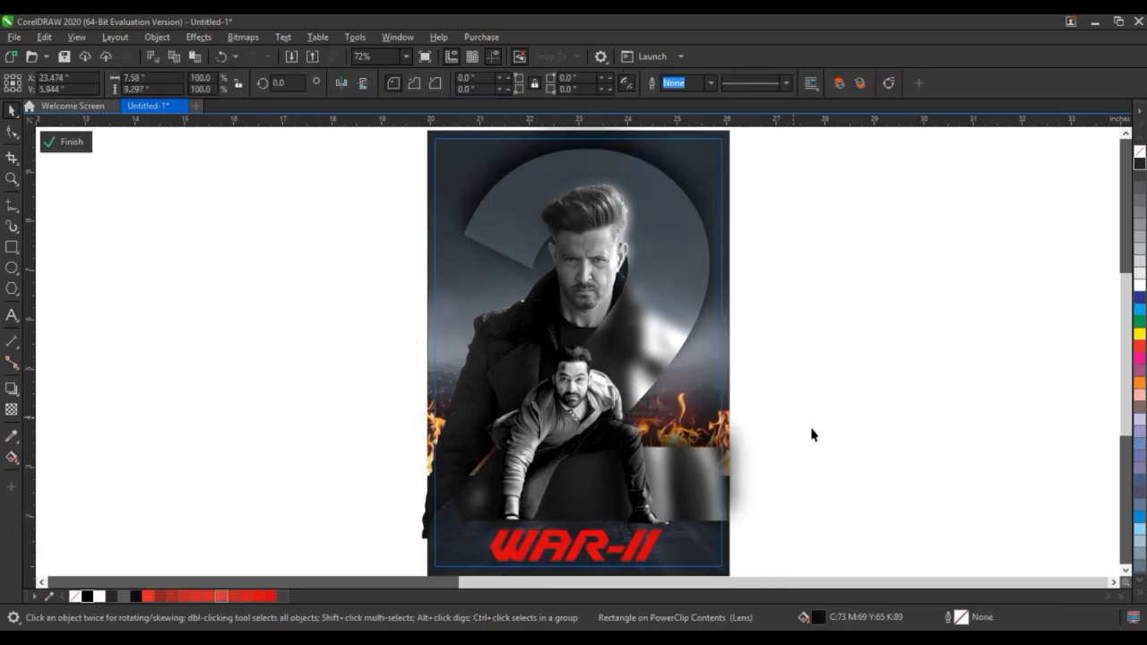
left_click_drag(835, 432, 818, 421)
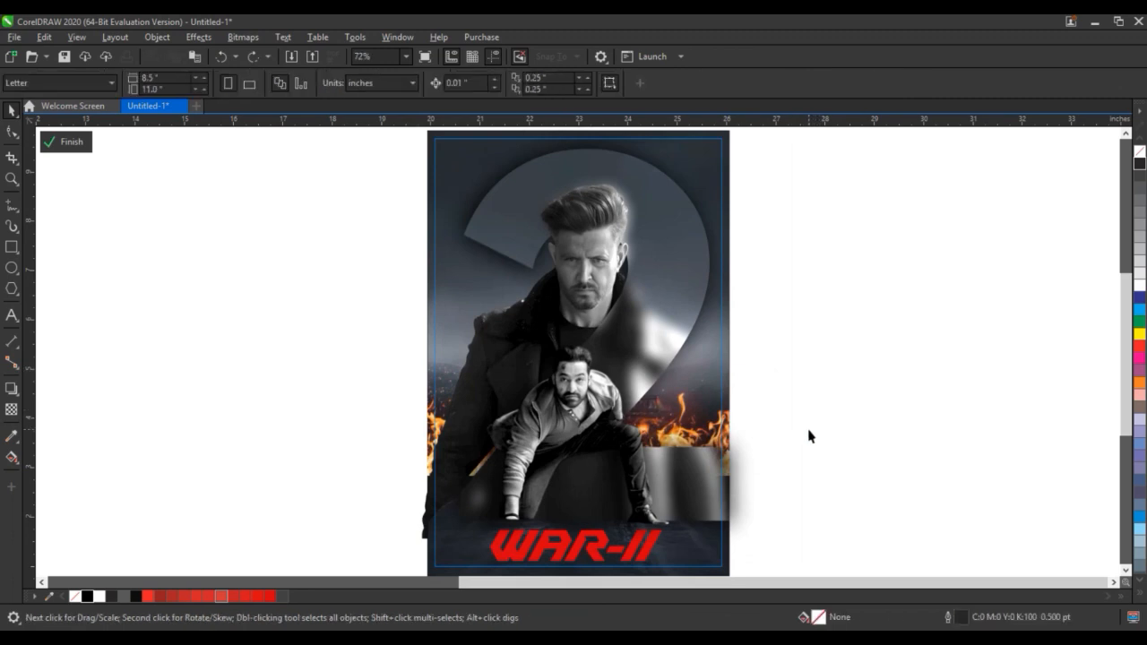
left_click(397, 455)
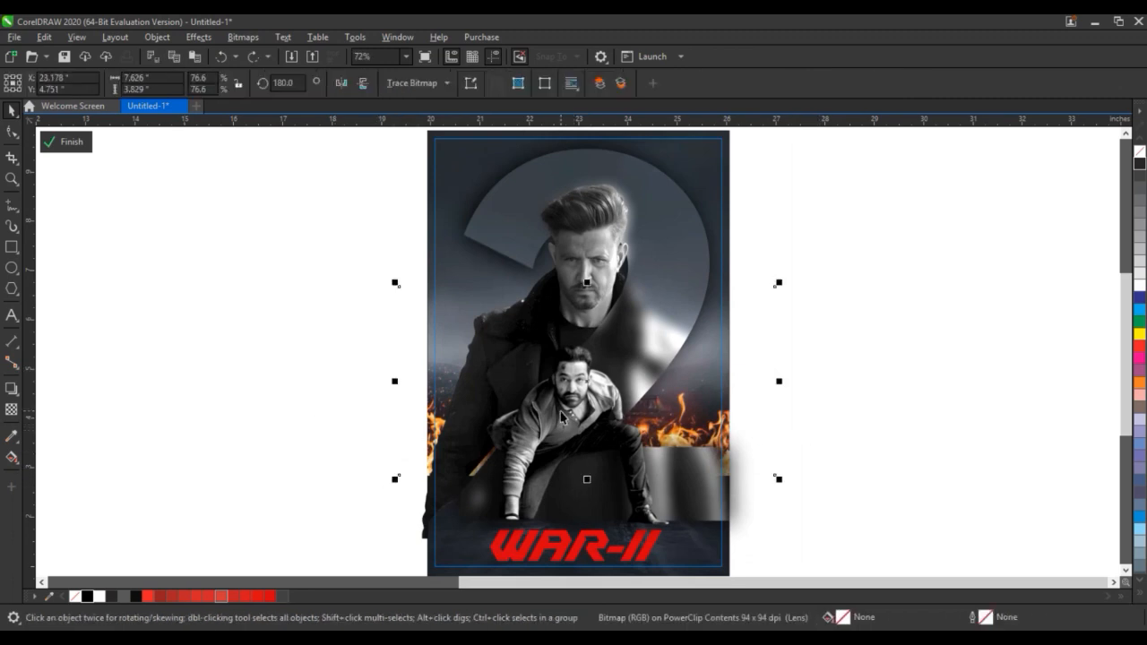
left_click(591, 383)
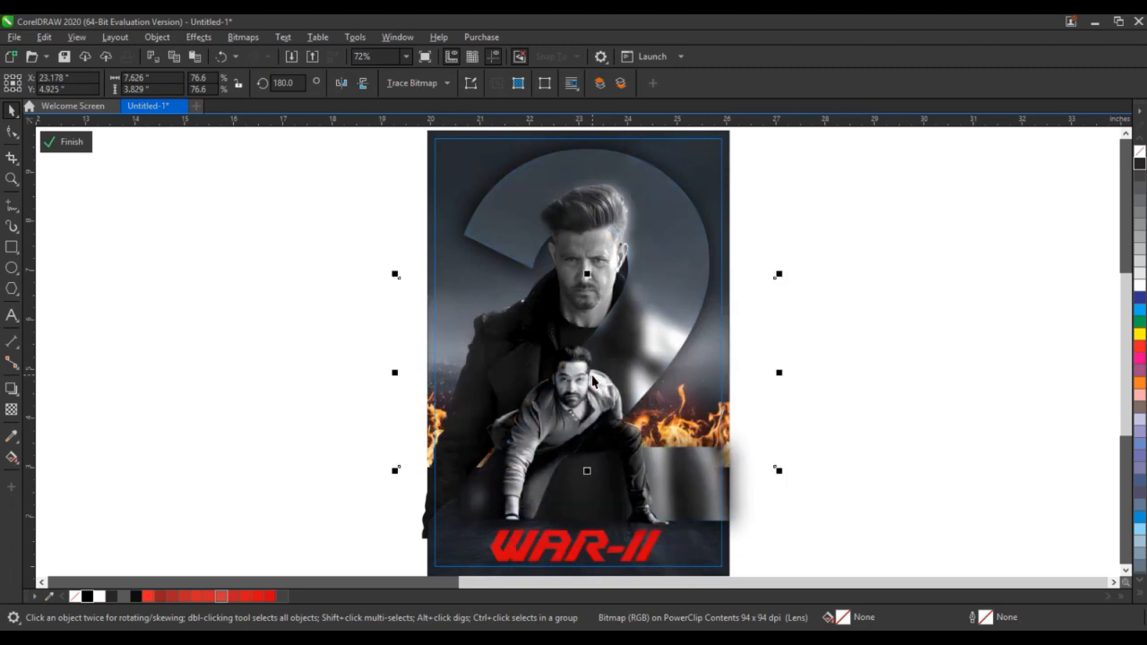
left_click(825, 405)
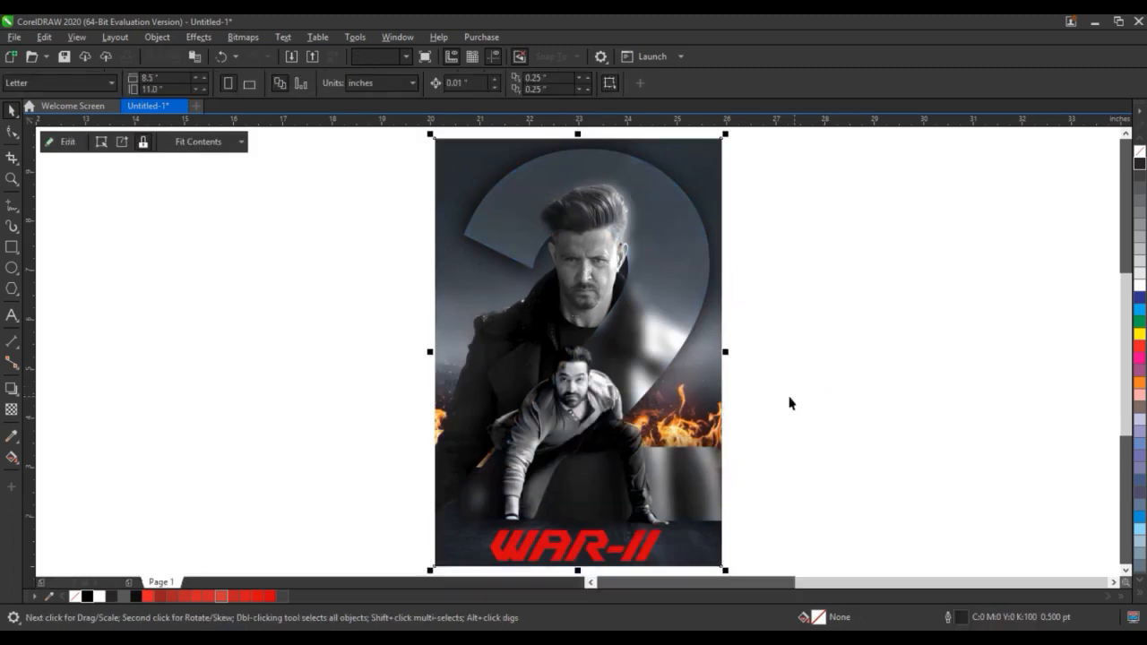
left_click(788, 404)
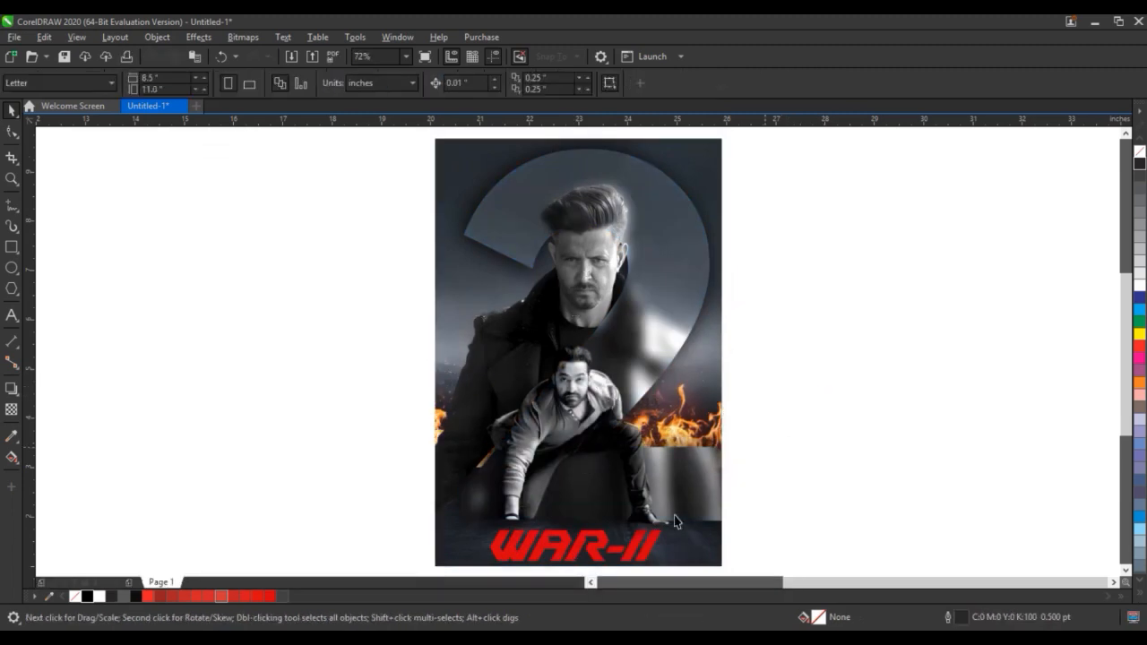
left_click(598, 549)
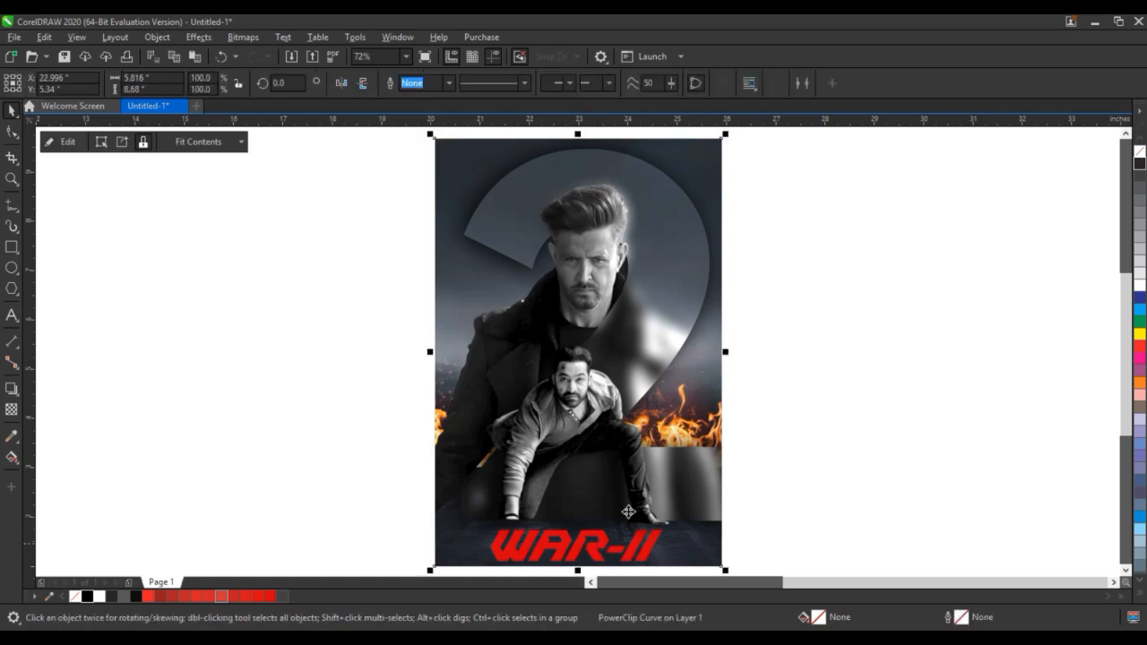
left_click(788, 425)
left_click(712, 507)
left_click(789, 498)
- Draw a rectangle about 7.65 by 3.19 inches across the poster's lower end and fill it black
left_click(14, 255)
left_click_drag(793, 458, 414, 571)
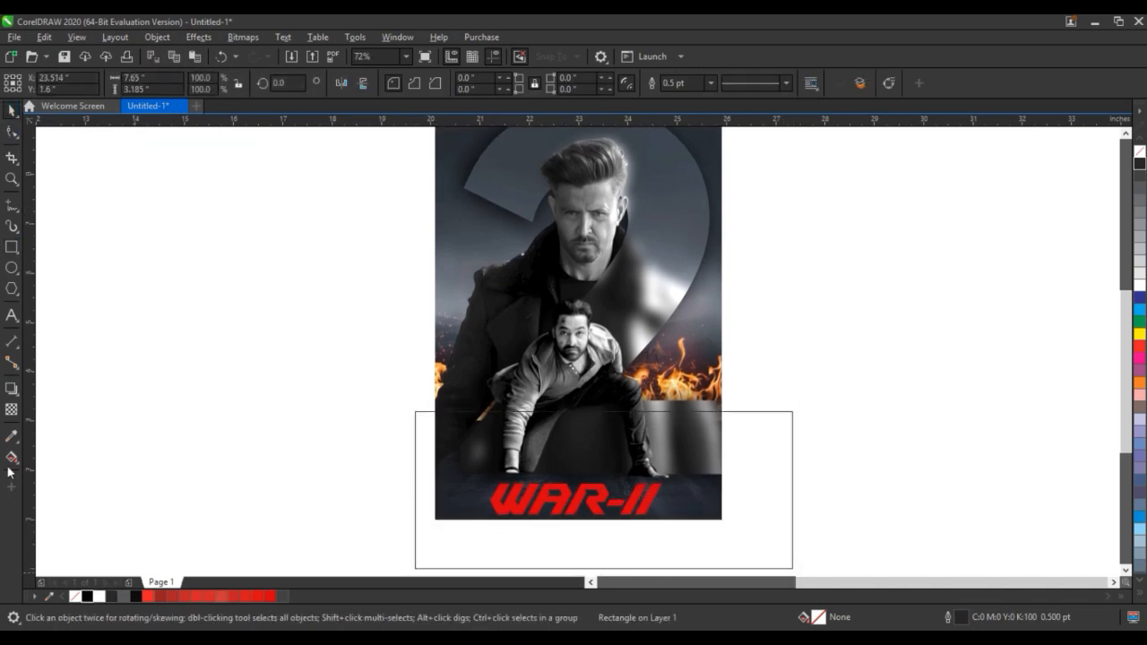
left_click(87, 596)
- Fade the black rectangle's upper edge with a vertical linear transparency and place it inside the poster's PowerClip
left_click(12, 410)
left_click_drag(563, 469, 562, 418)
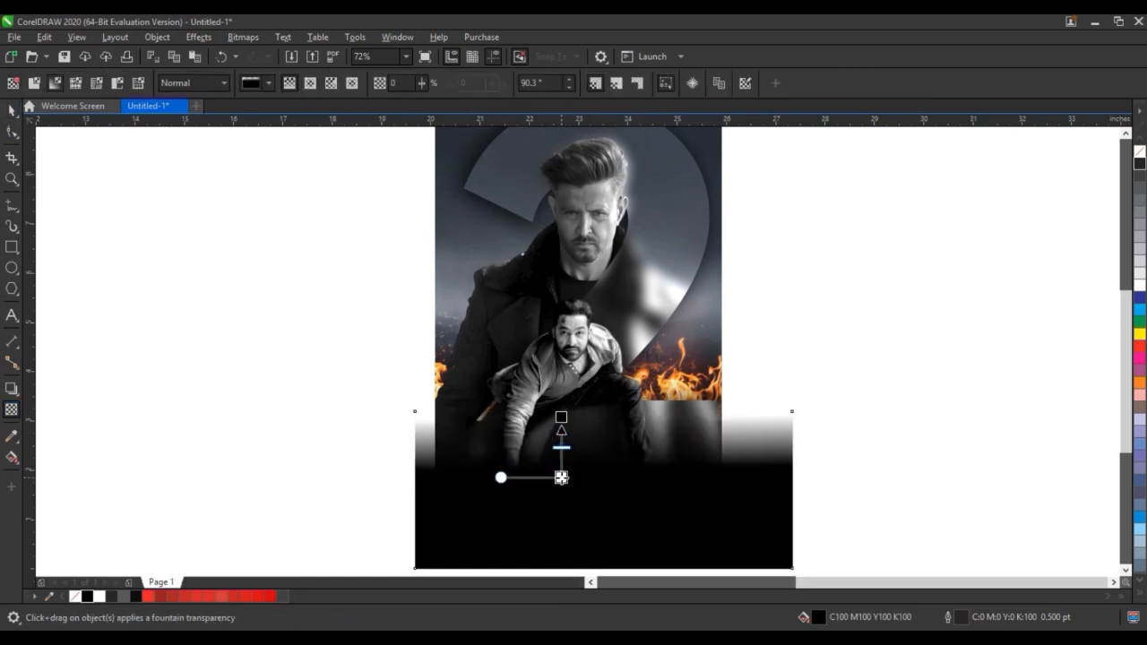
left_click(12, 109)
key("ctrl+1")
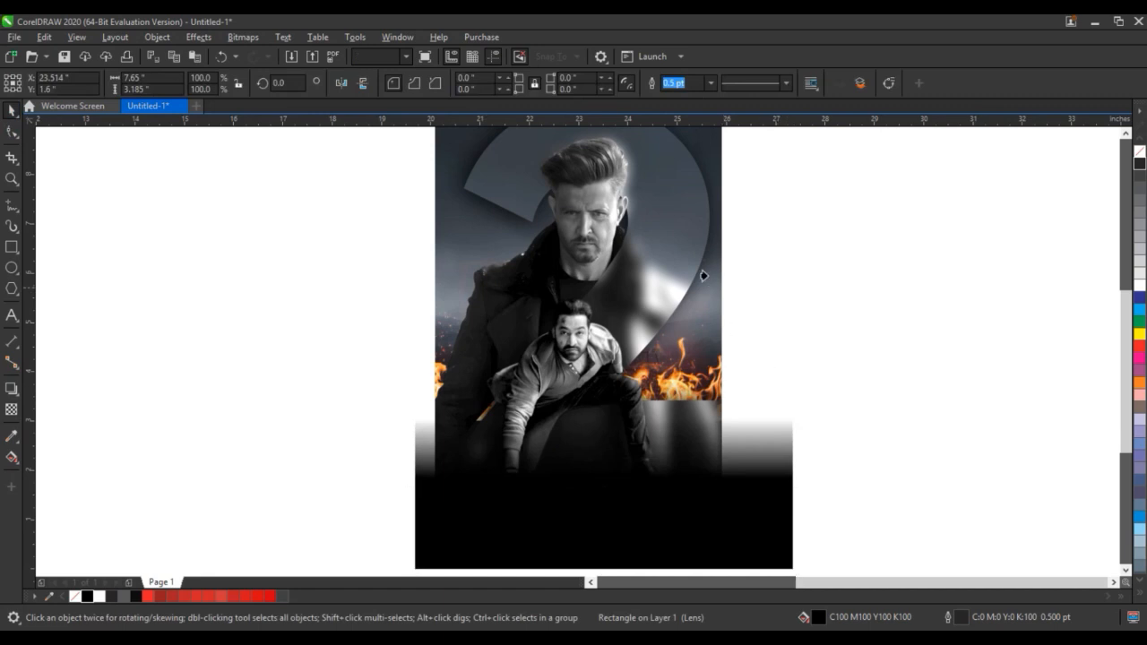
left_click(705, 276)
left_click(803, 380)
- Edit the poster's PowerClip contents and bring the WAR-II title in front of the black fade
double_click(705, 450)
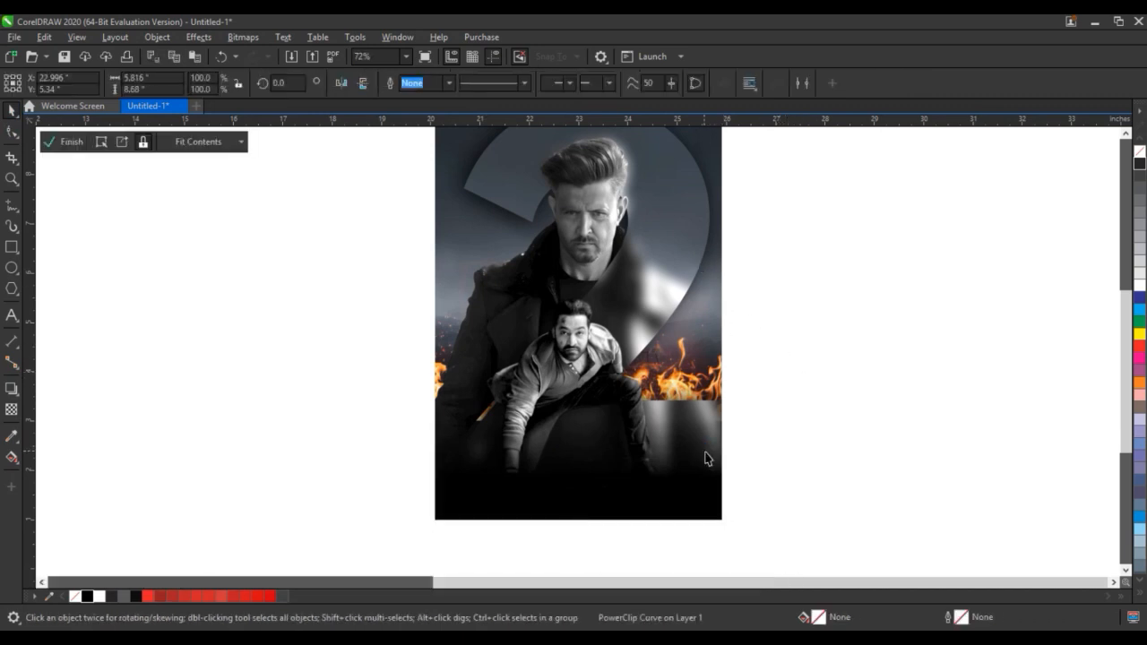
left_click_drag(879, 419, 400, 541)
key("shift+Page_Up")
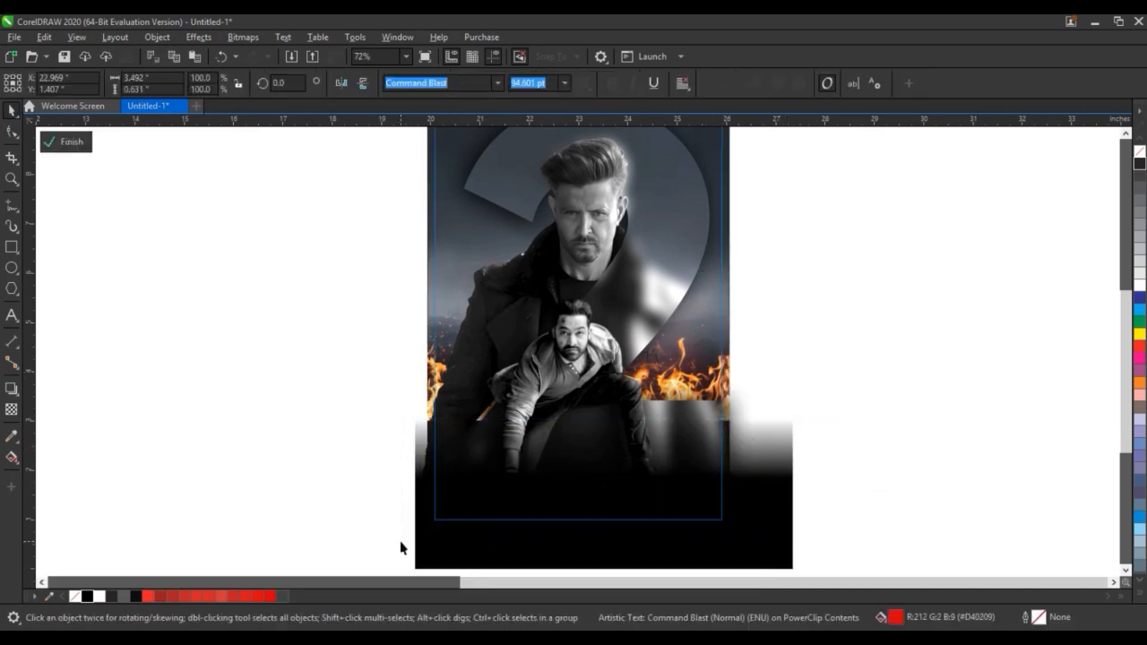
- Enlarge the WAR-II title to about 104.4 pt, raise it over the crouching man's feet, and finish editing the PowerClip
left_click_drag(580, 502, 582, 499)
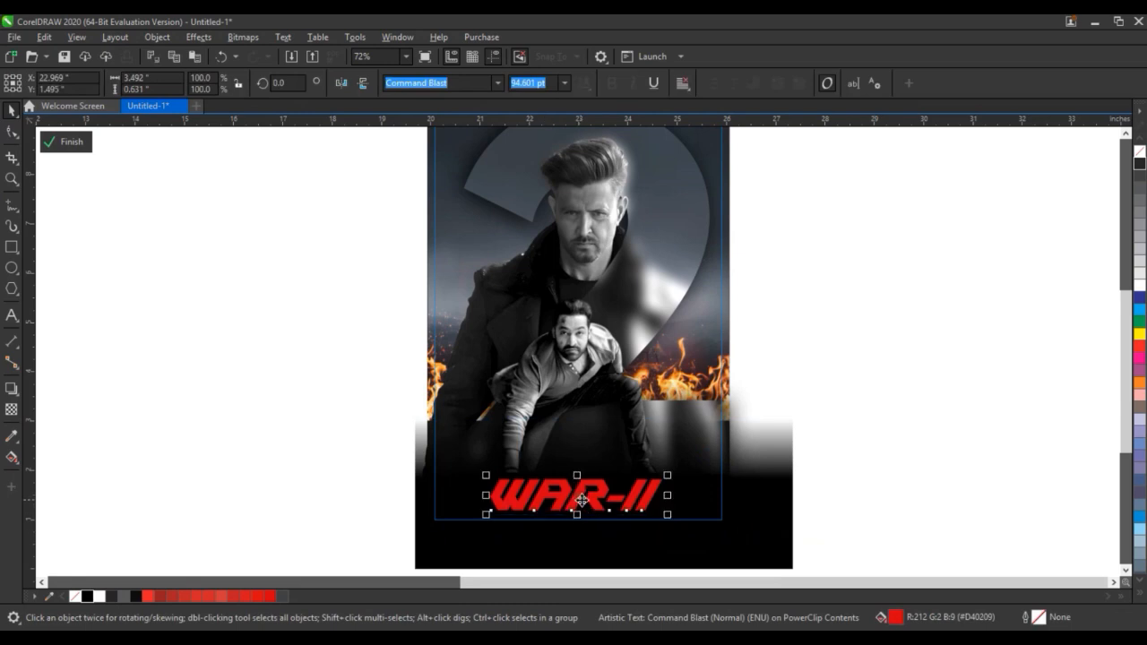
left_click_drag(673, 520, 664, 514)
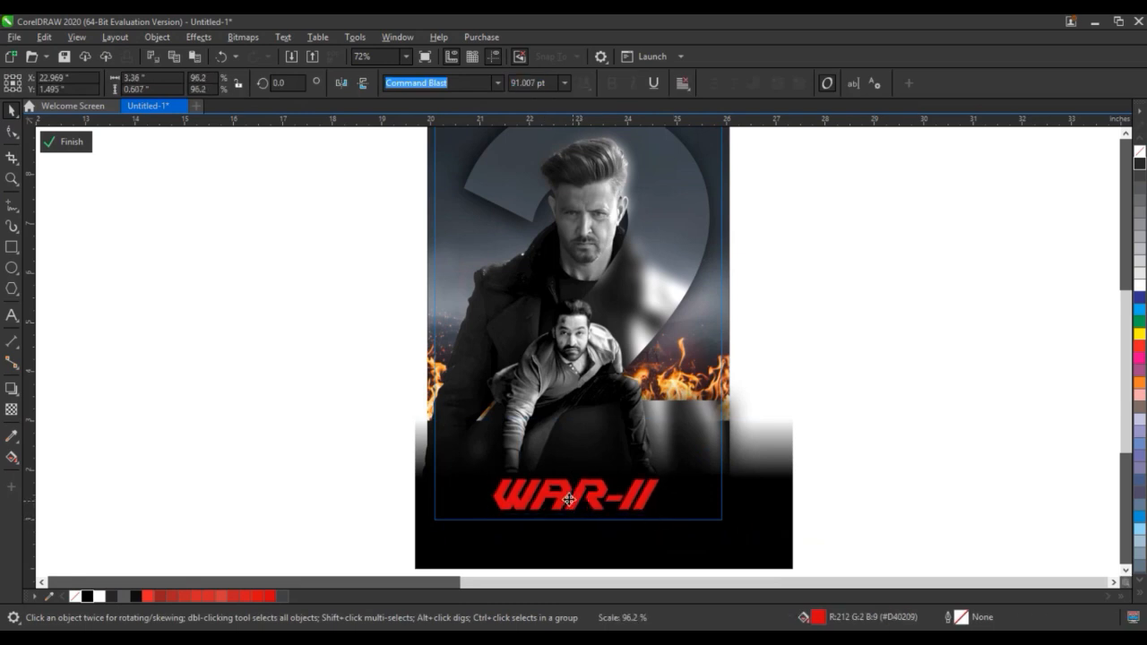
left_click_drag(571, 498, 574, 475)
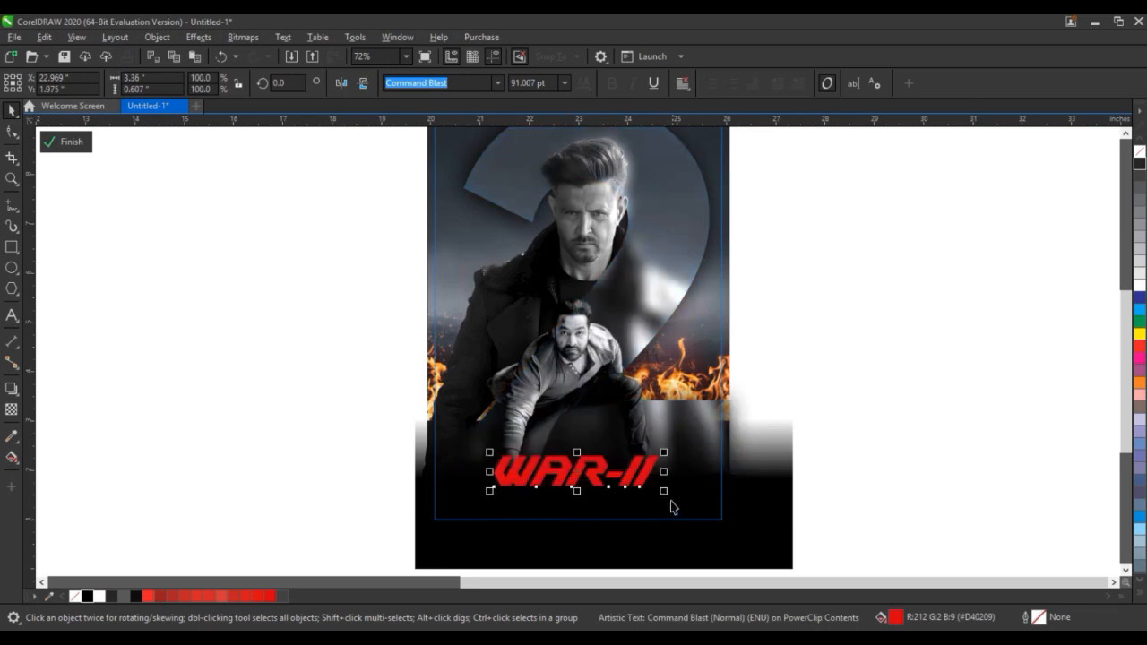
left_click_drag(671, 489, 676, 493)
left_click_drag(596, 479, 595, 474)
left_click(797, 454, "ctrl")
left_click(797, 454)
left_click(704, 419)
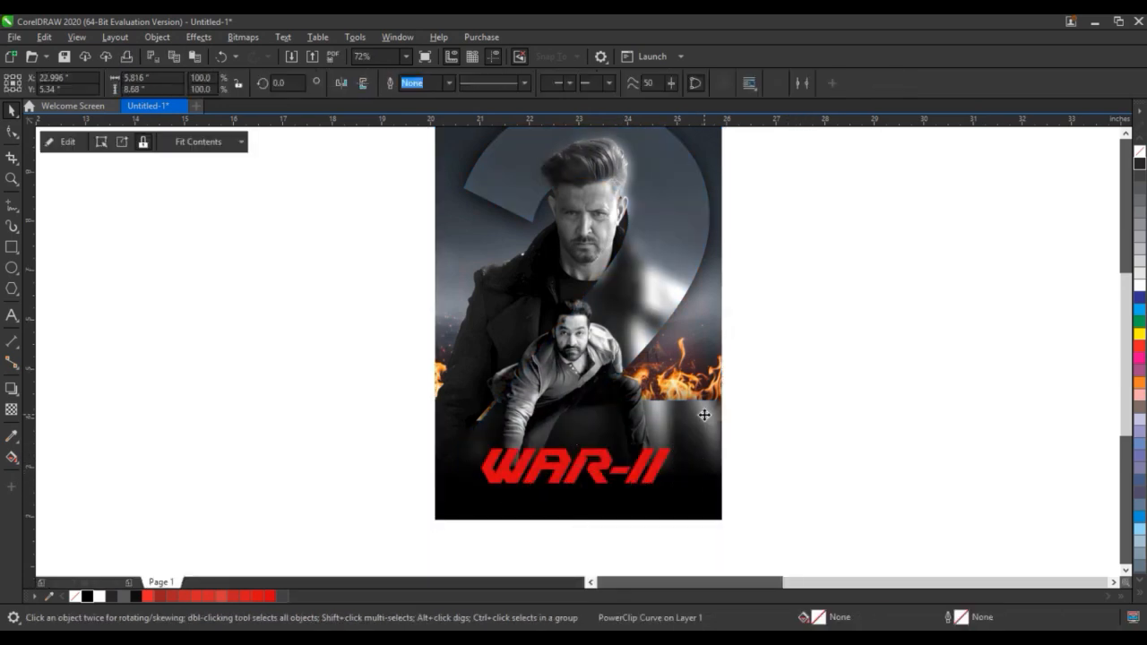
scroll(817, 471, "up", 1)
left_click(816, 472)
left_click(643, 511)
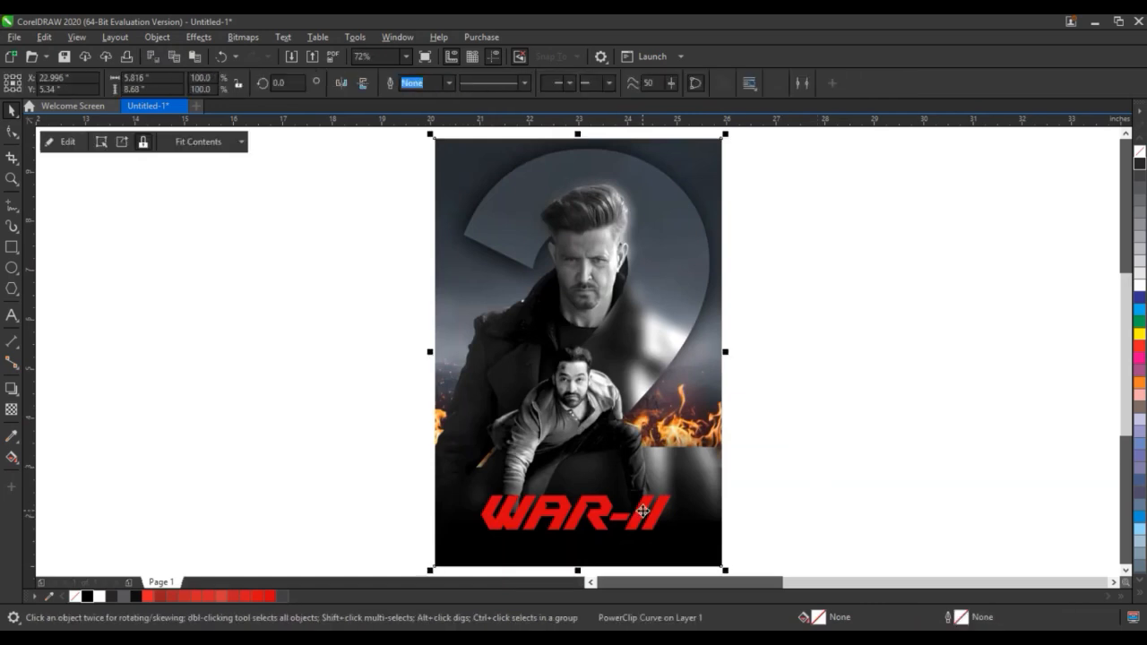
left_click(780, 433)
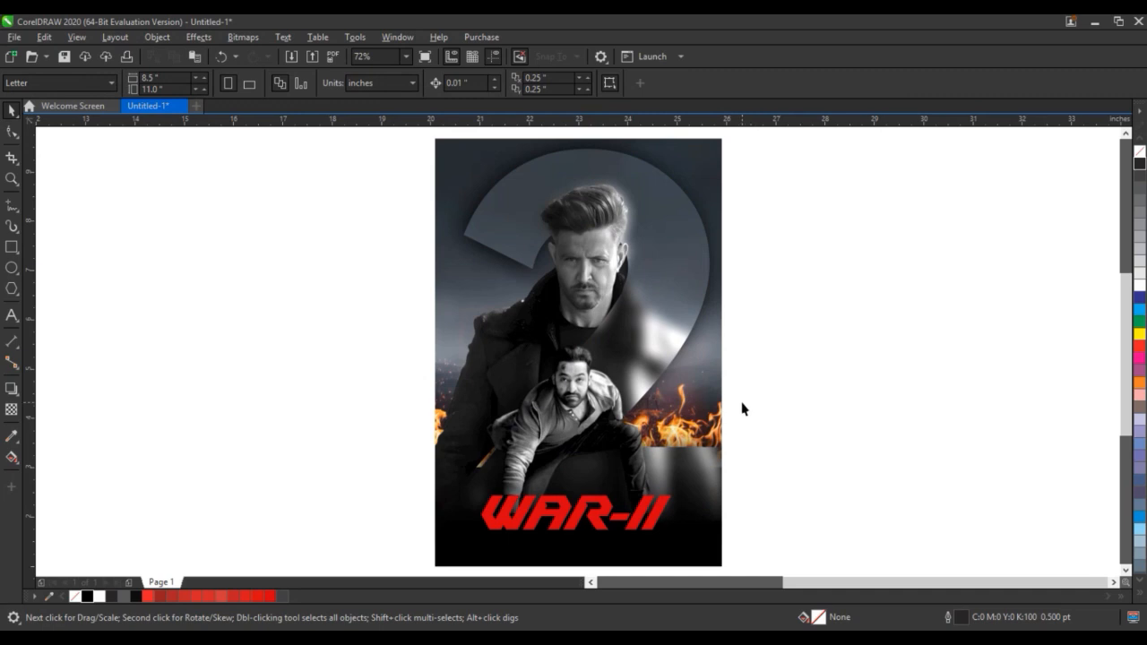
left_click(661, 507)
left_click(780, 486)
double_click(603, 526)
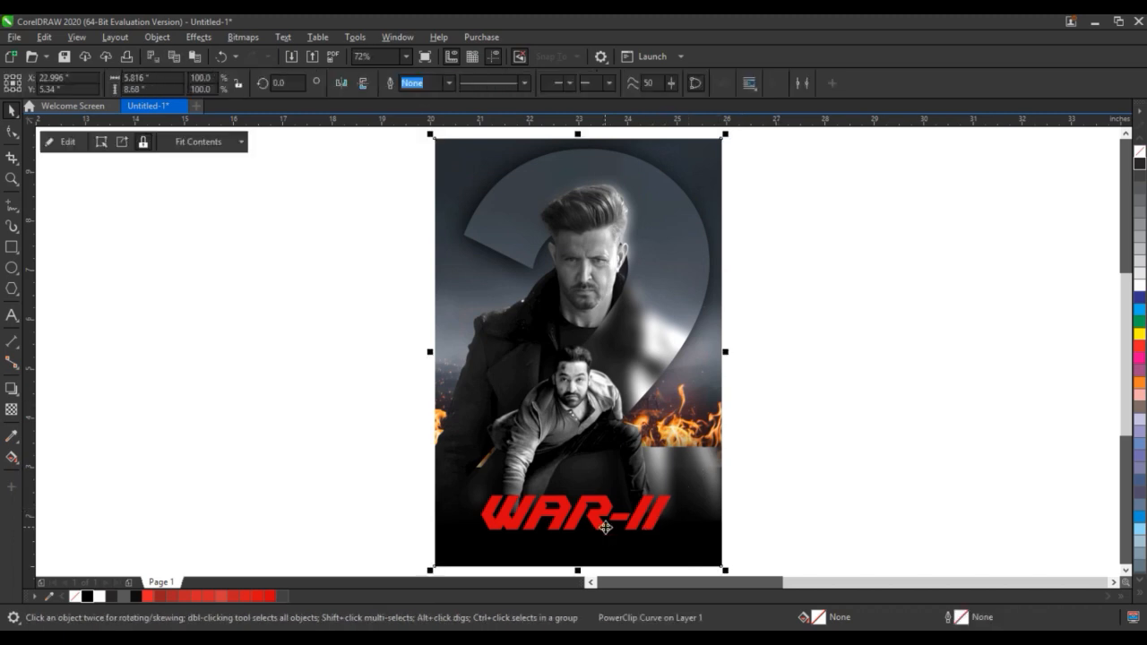
left_click(597, 527)
left_click(845, 433, "ctrl")
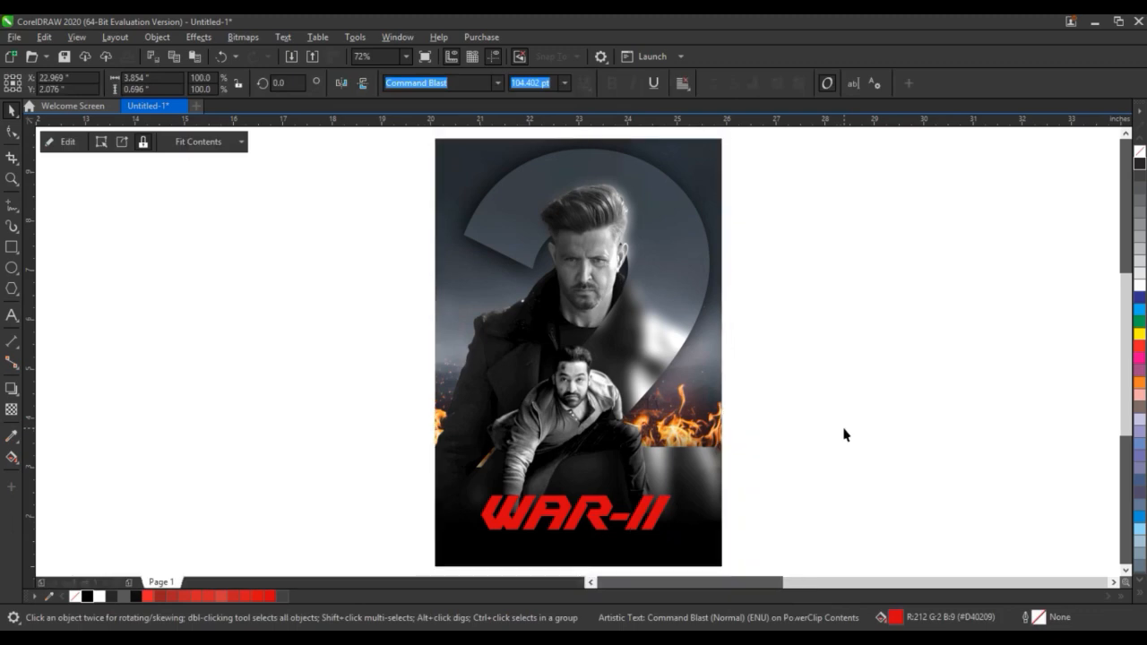
left_click(845, 433)
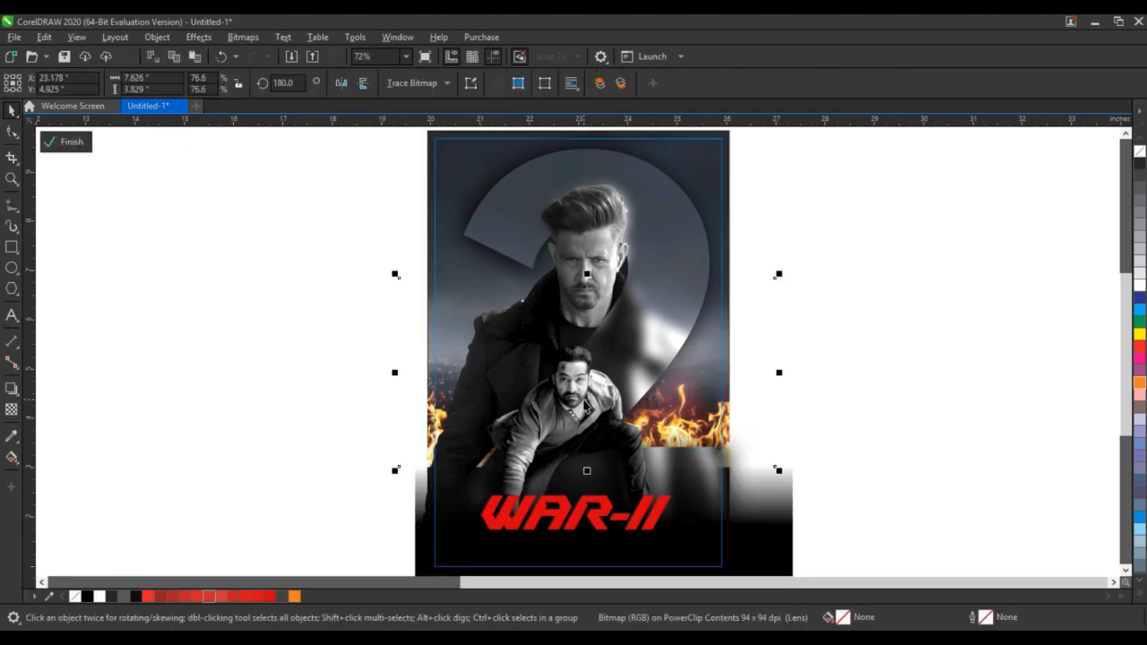
- Bring a copy of the flames to the front, move it about 3.1 inches down to the poster's lower edge, and finish editing the PowerClip
key("shift+Page_Up")
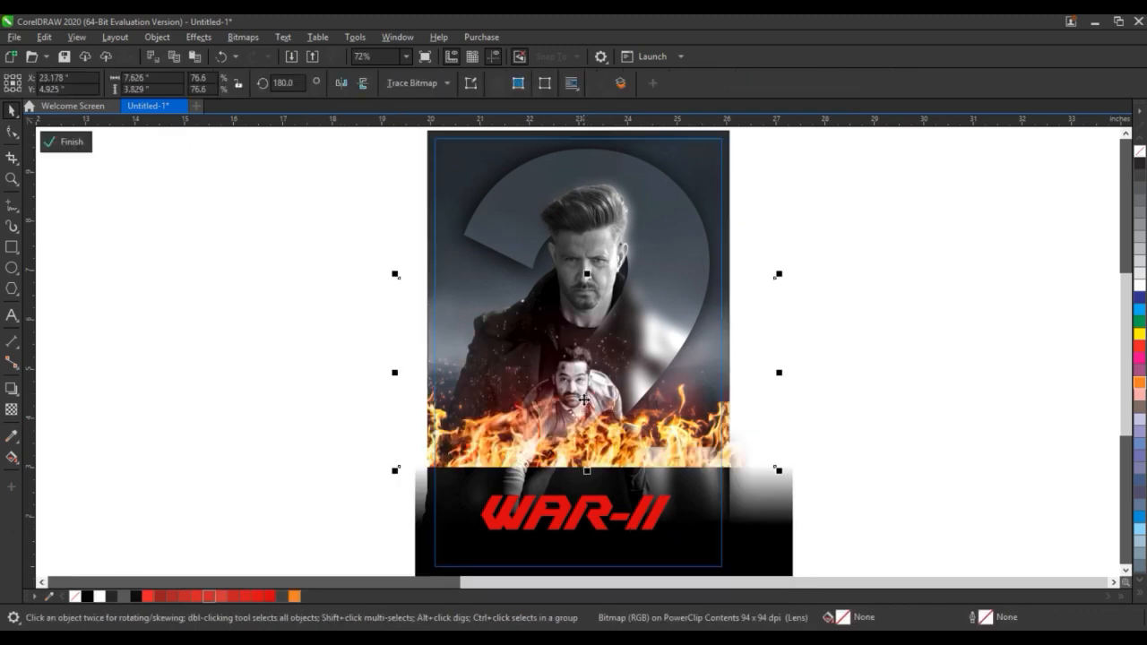
left_click_drag(580, 408, 576, 548)
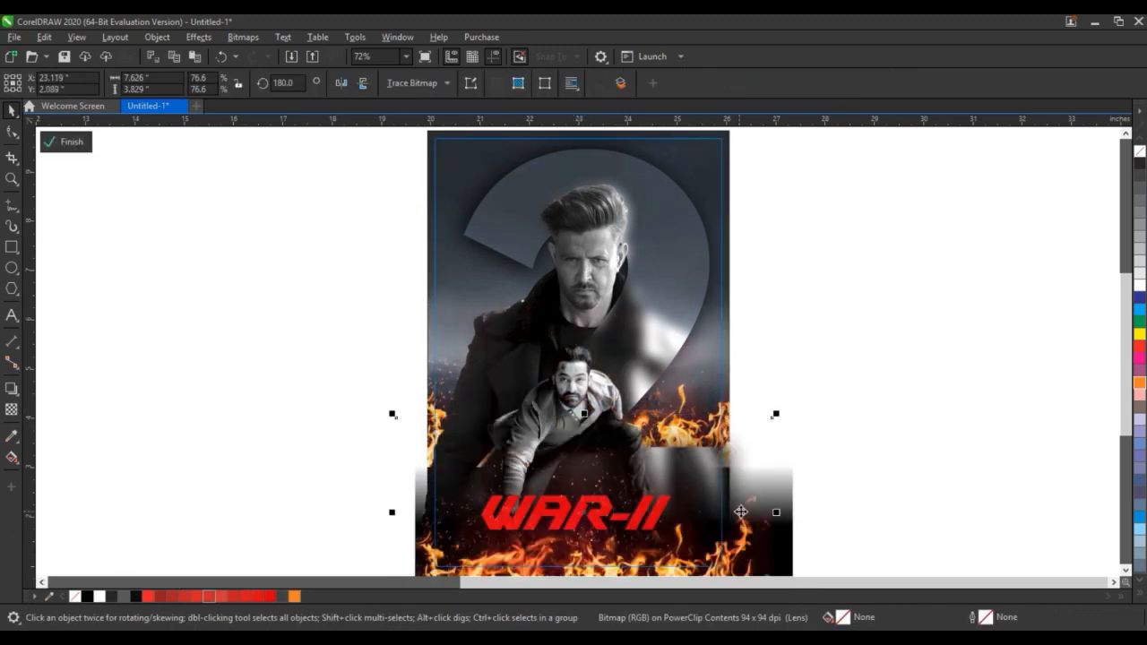
mouse_move(740, 512)
left_mouse_down()
mouse_move(743, 535)
mouse_move(735, 523)
left_mouse_up()
left_click(832, 477, "ctrl")
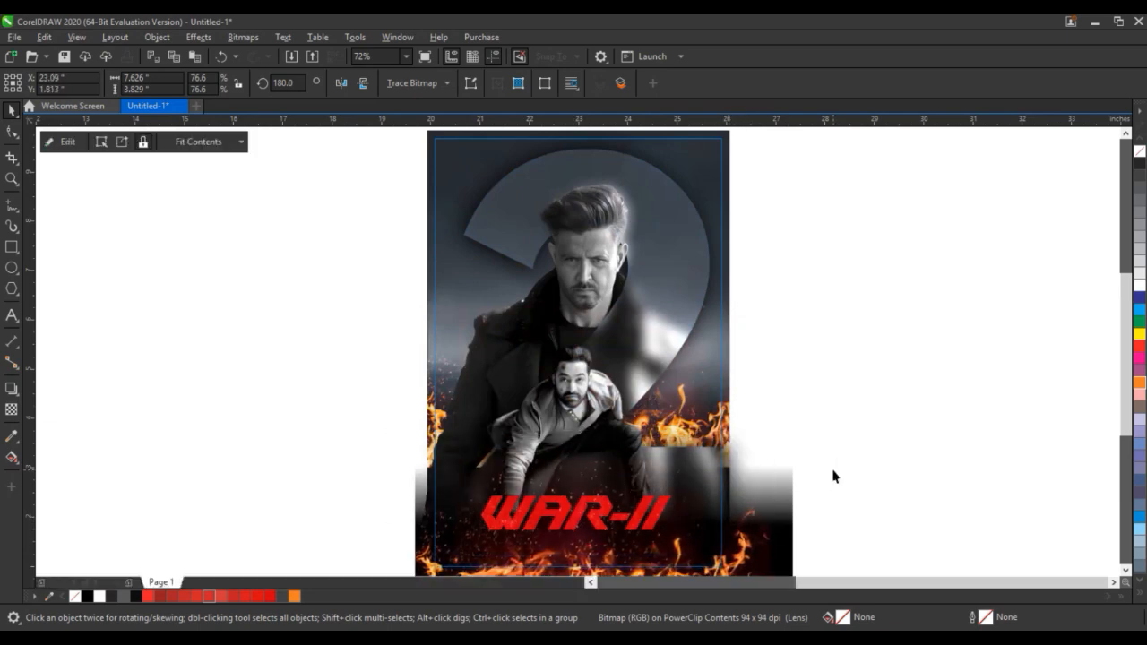
- Deselect everything and check the whole poster in a full-screen preview, returning to the drawing
left_click(833, 474)
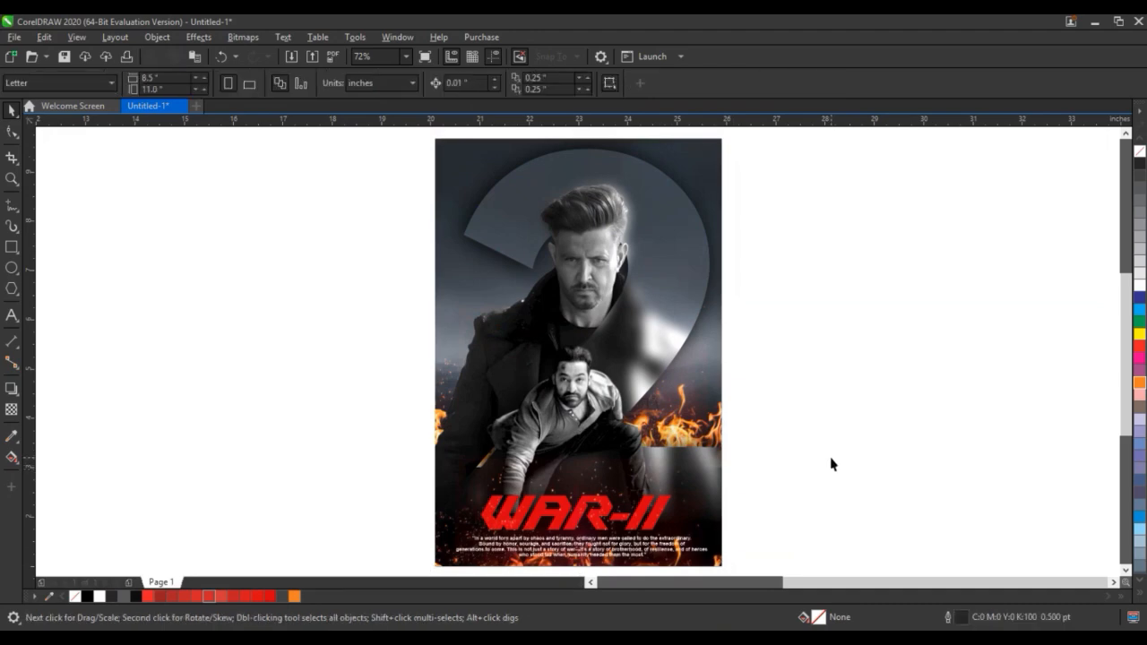
key("F9")
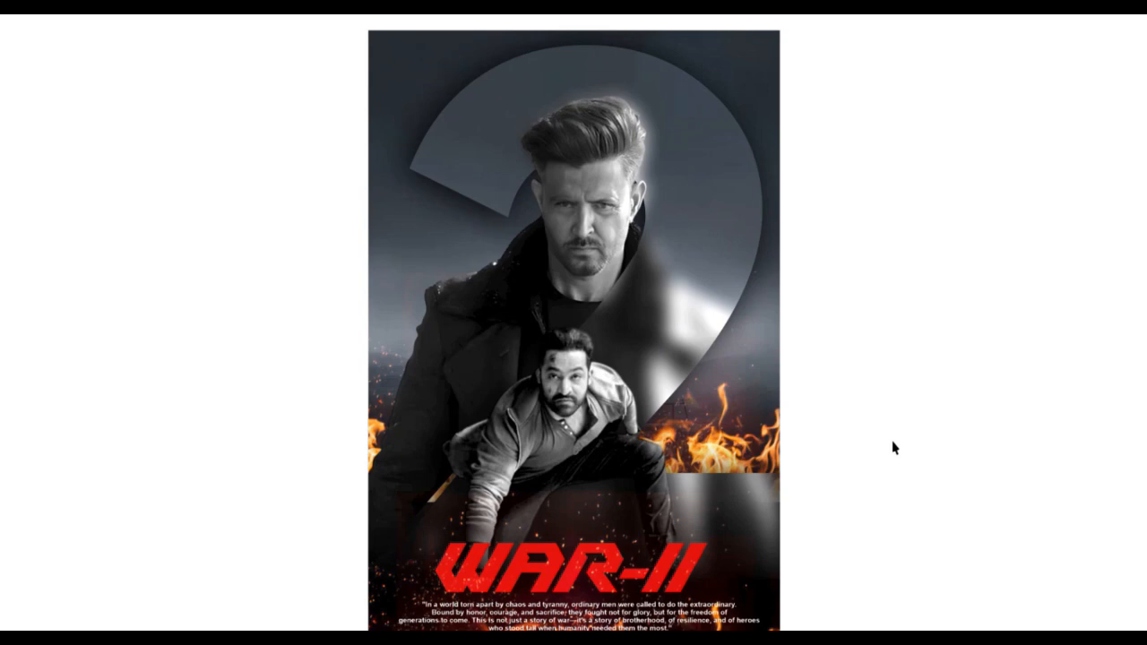
key("Escape")
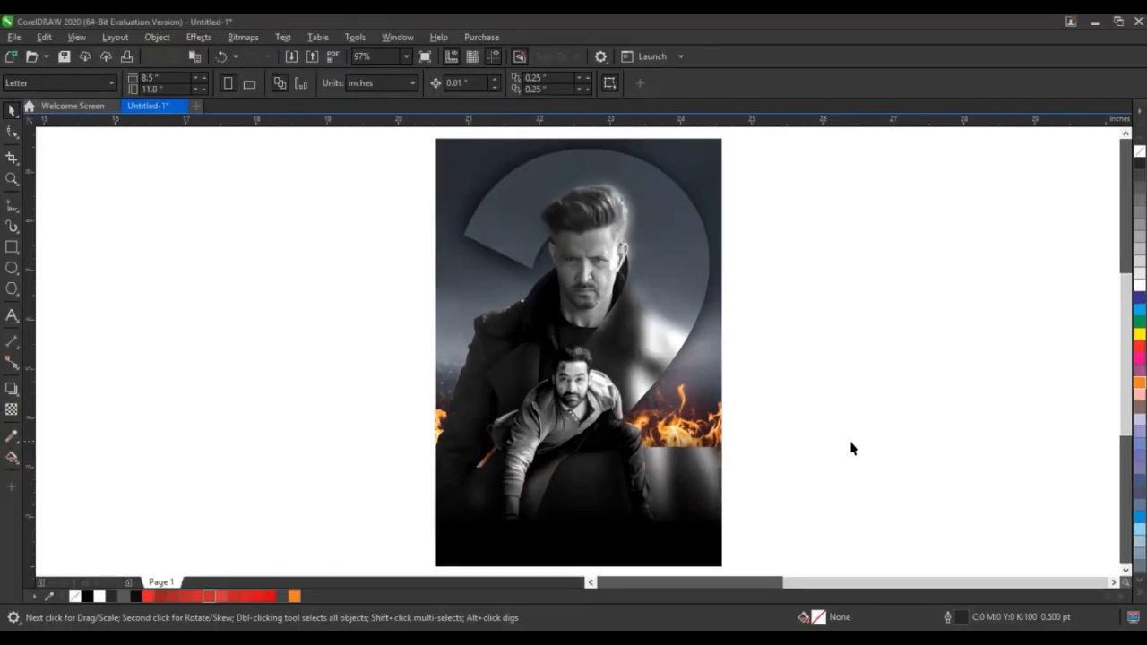